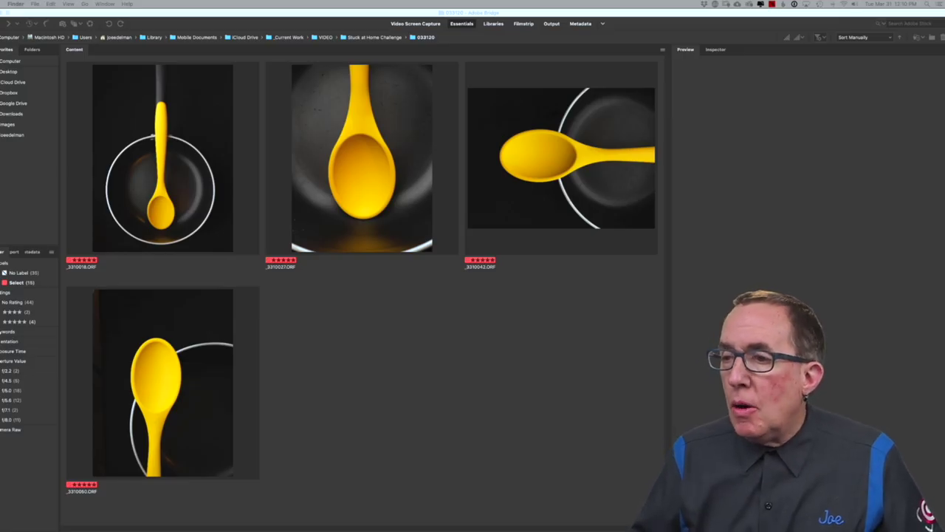
In Bridge, select the four yellow spoon photos and open them together in Camera Raw
{"action": "left_click", "coordinate": [185, 175]}
{"action": "left_click", "coordinate": [186, 172]}
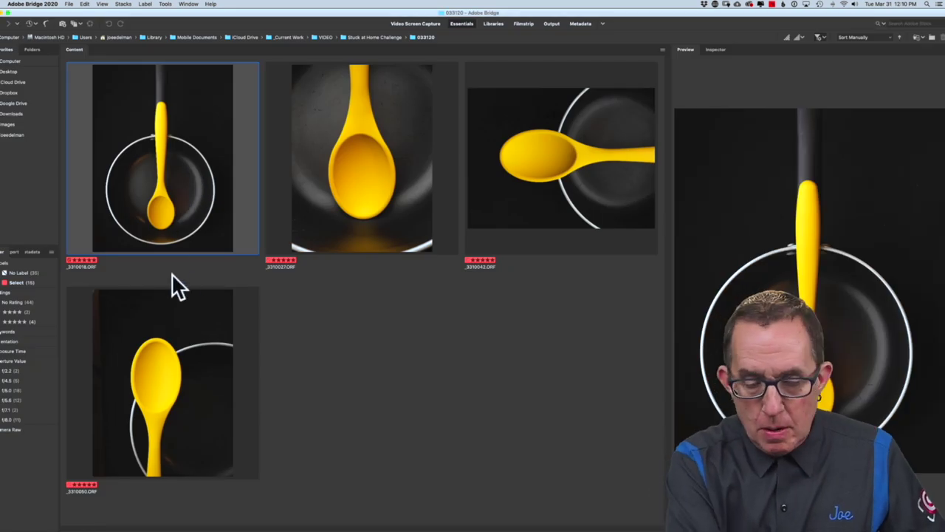
{"action": "left_click", "coordinate": [193, 325], "text": "shift"}
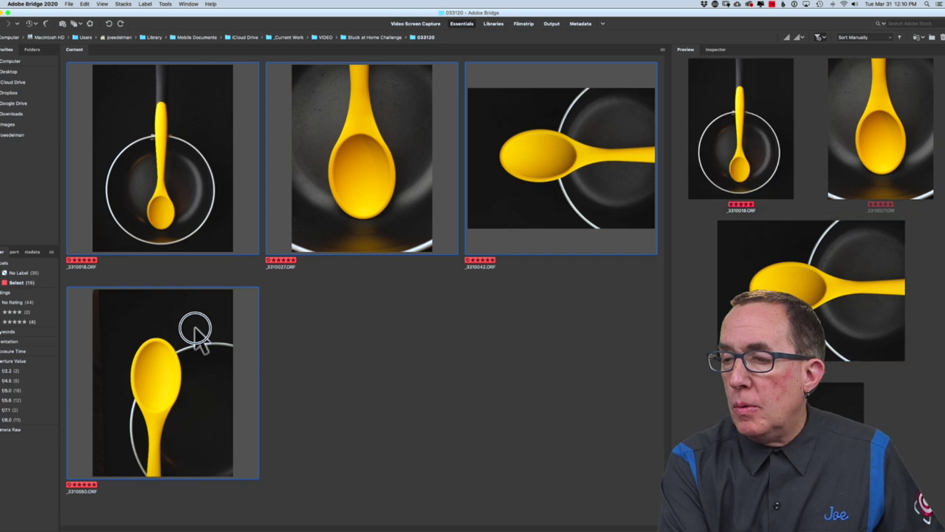
{"action": "right_click", "coordinate": [201, 334]}
{"action": "key", "text": "Escape"}
{"action": "key", "text": "super+r"}
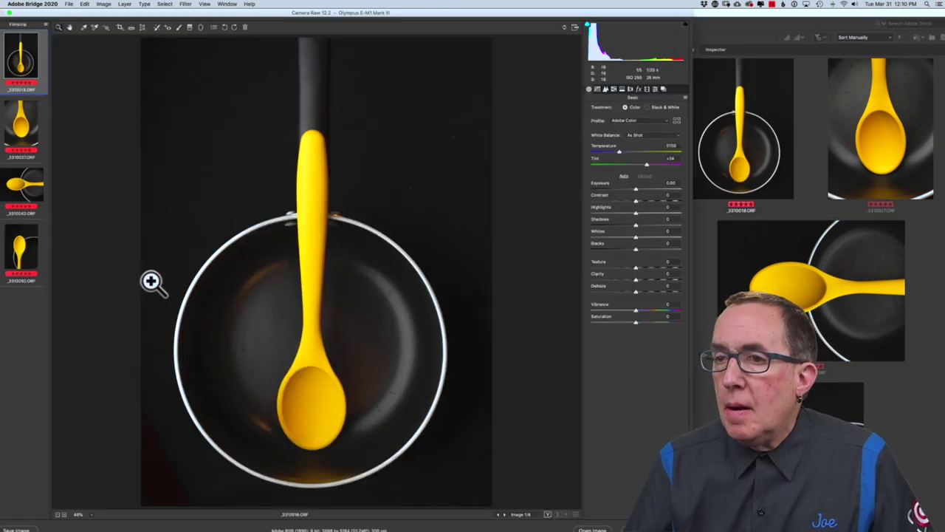
With all four photos selected, set Vibrance to +30 and Saturation to +5
{"action": "left_click", "coordinate": [22, 247], "text": "shift"}
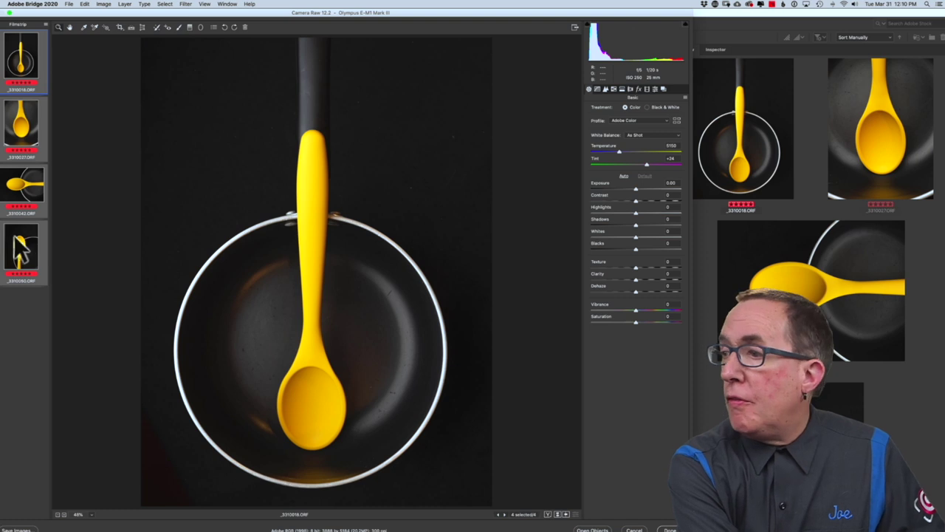
{"action": "left_click", "coordinate": [667, 305]}
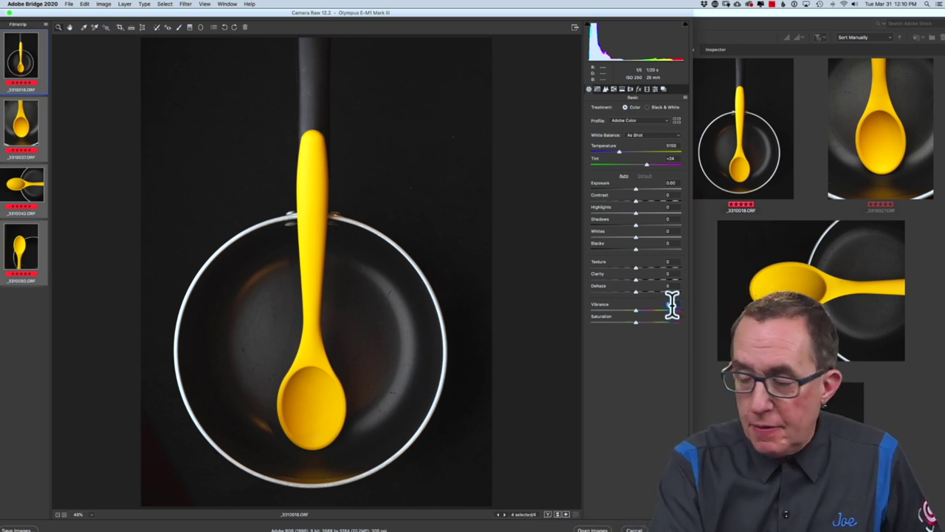
{"action": "left_click", "coordinate": [671, 305]}
{"action": "type", "text": "30"}
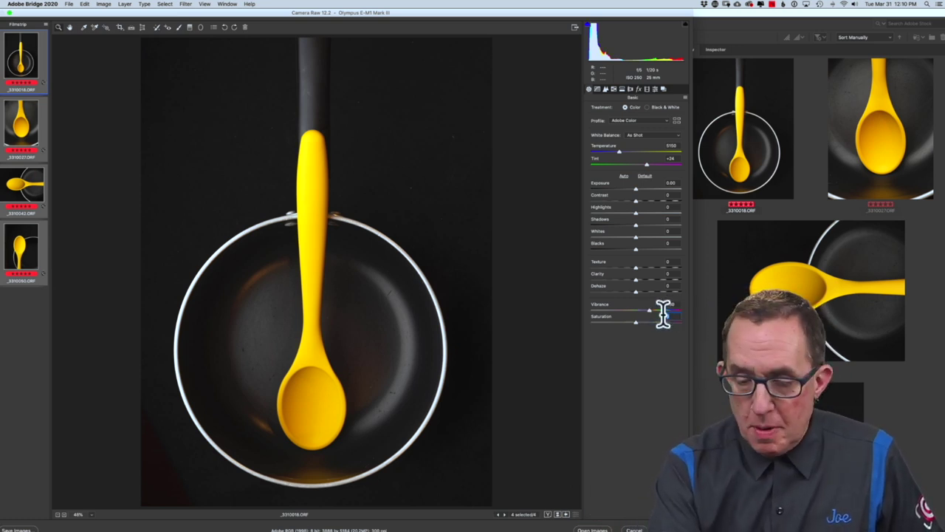
{"action": "left_click_drag", "start_coordinate": [665, 316], "coordinate": [644, 347]}
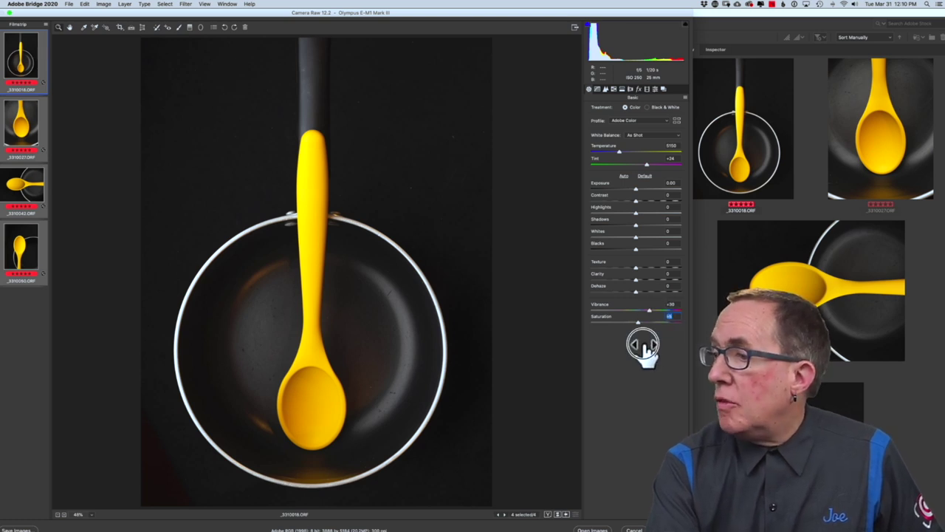
Check the Detail sharpening, then enable lens profile corrections for all four photos
{"action": "left_click", "coordinate": [606, 90]}
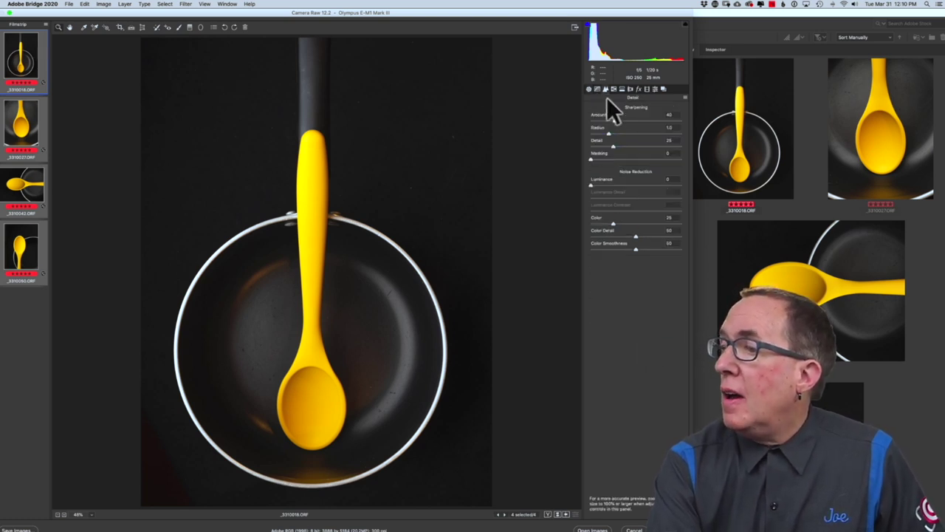
{"action": "left_click", "coordinate": [667, 115]}
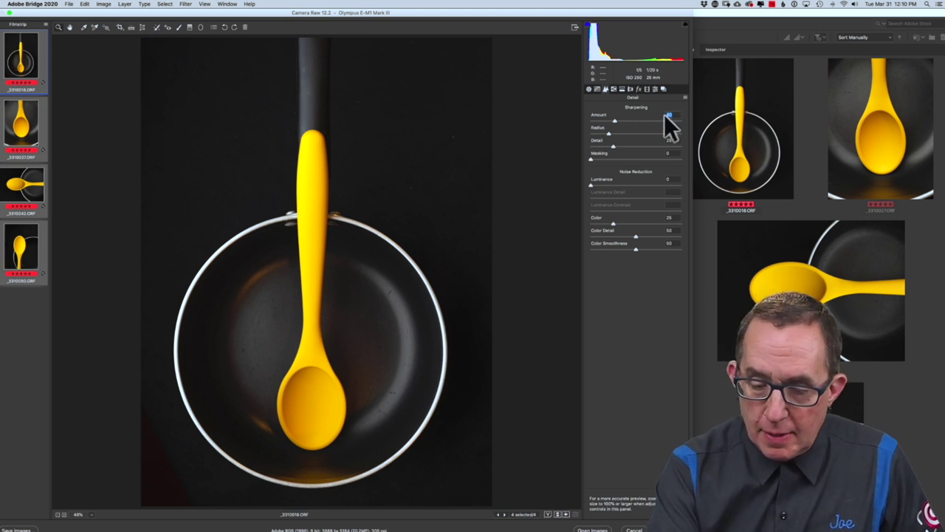
{"action": "left_click", "coordinate": [629, 88]}
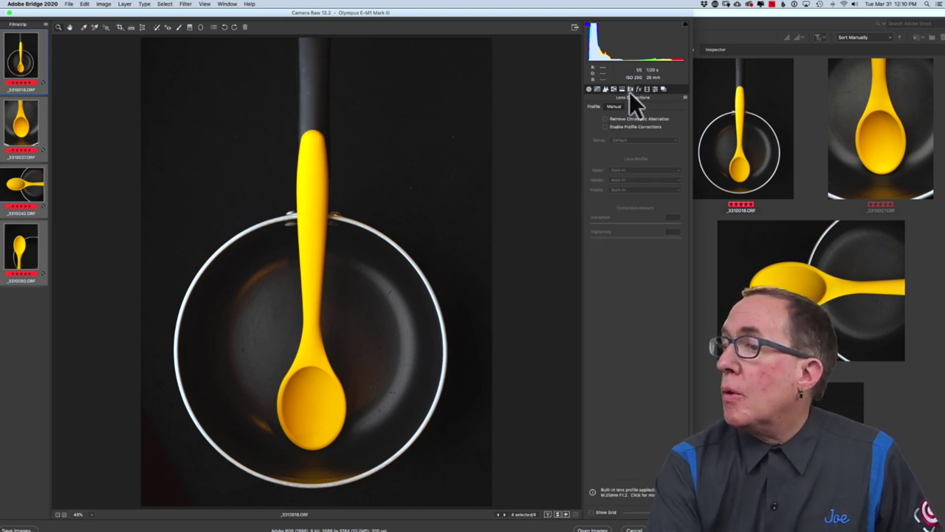
{"action": "left_click", "coordinate": [609, 126]}
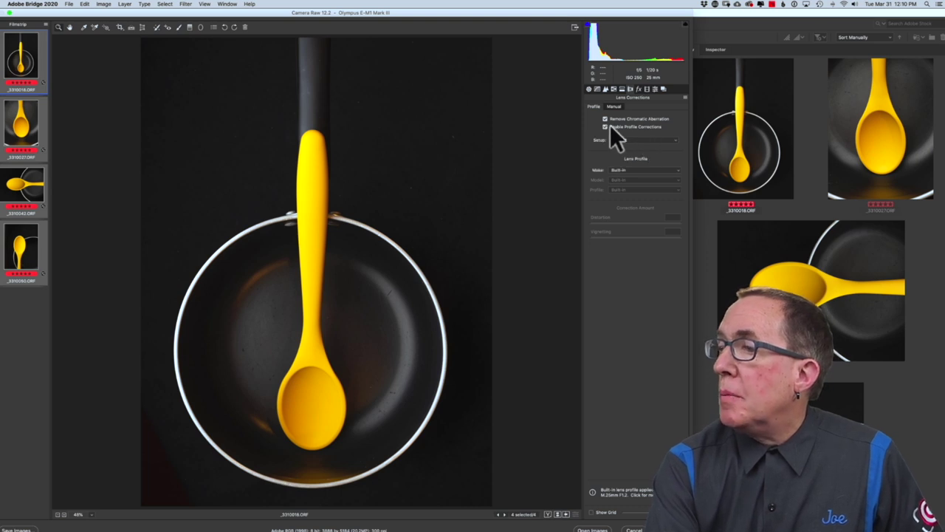
{"action": "left_click", "coordinate": [589, 88]}
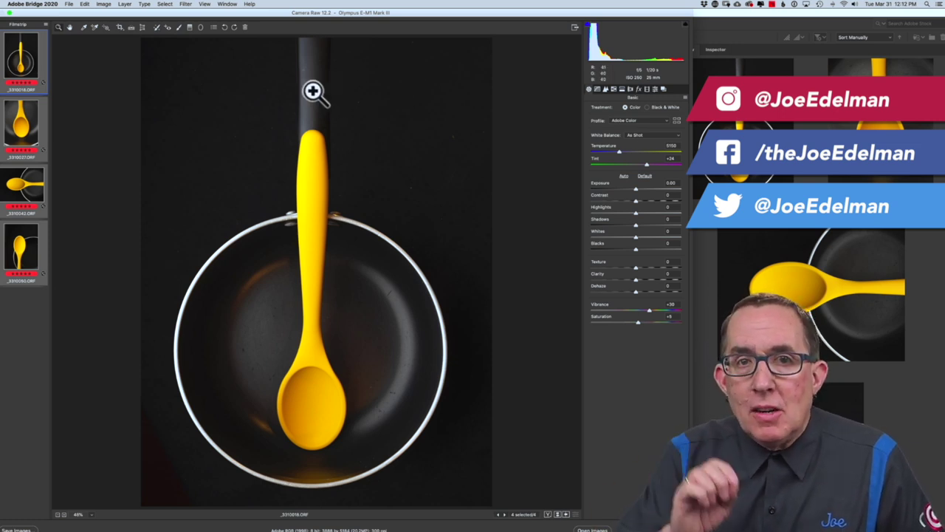
Select only the first filmstrip thumbnail, the vertical spoon over the pan
{"action": "left_click", "coordinate": [31, 59]}
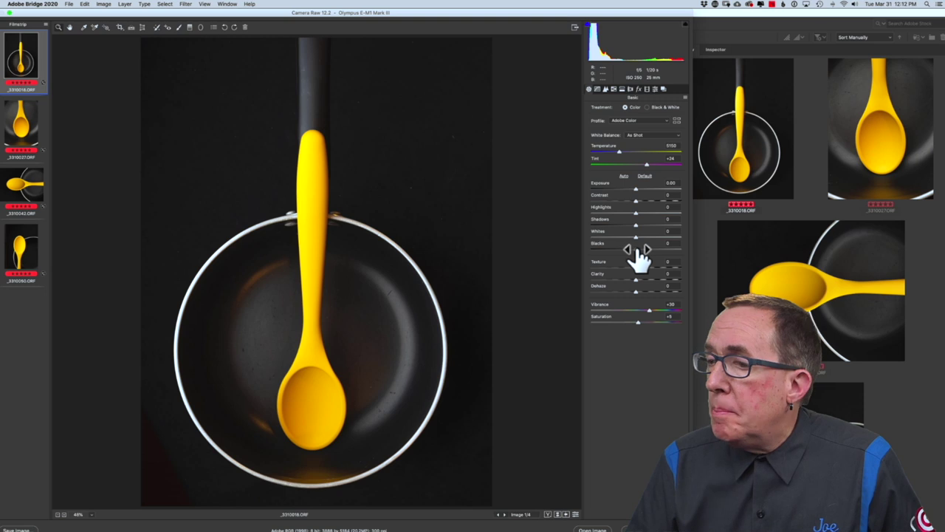
On the first photo, deepen Blacks past -30, lower Highlights, and set Whites to +11
{"action": "left_click_drag", "start_coordinate": [635, 248], "coordinate": [618, 247]}
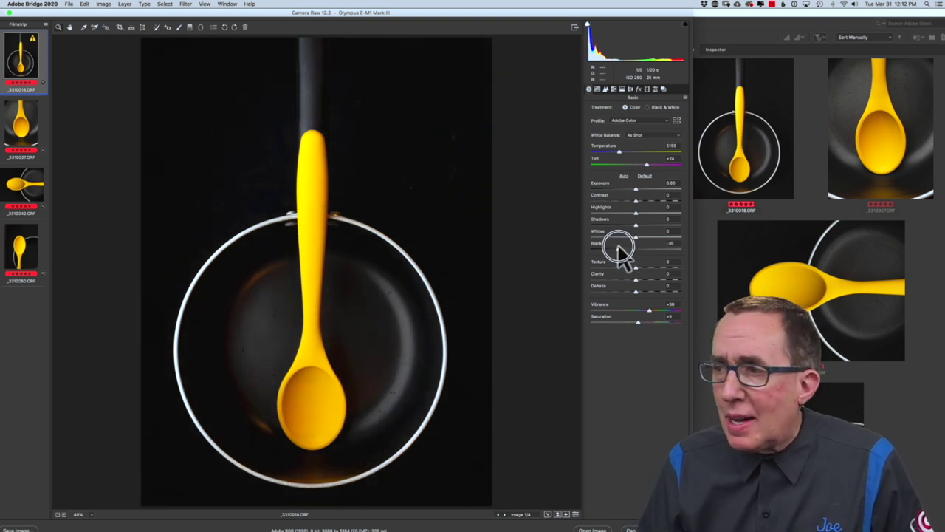
{"action": "left_click_drag", "start_coordinate": [619, 248], "coordinate": [619, 248]}
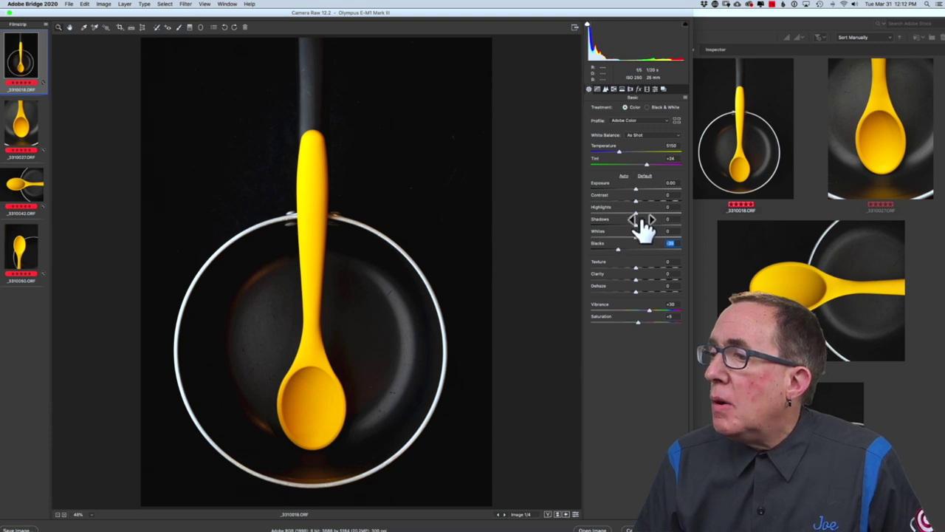
{"action": "left_click_drag", "start_coordinate": [636, 211], "coordinate": [639, 237]}
{"action": "left_click", "coordinate": [631, 238]}
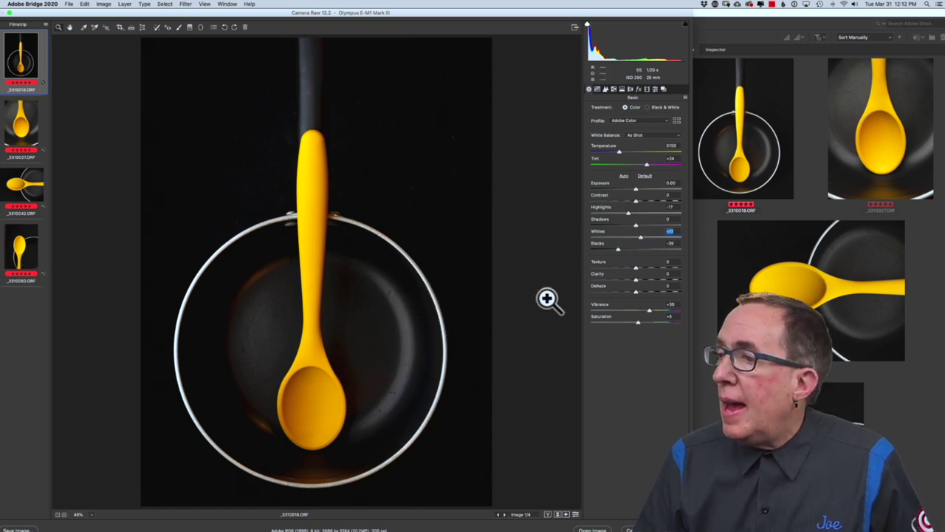
{"action": "mouse_move", "coordinate": [629, 214]}
{"action": "left_mouse_down"}
{"action": "mouse_move", "coordinate": [613, 212]}
{"action": "mouse_move", "coordinate": [627, 213]}
{"action": "left_mouse_up"}
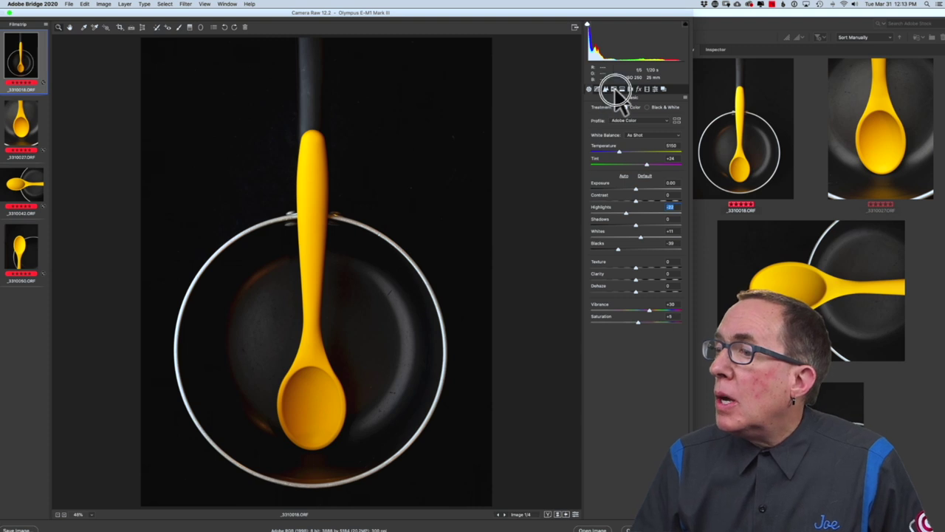
{"action": "left_click", "coordinate": [614, 88]}
In HSL, raise the Oranges and lower Blues to -38 on the first photo
{"action": "left_click", "coordinate": [612, 107]}
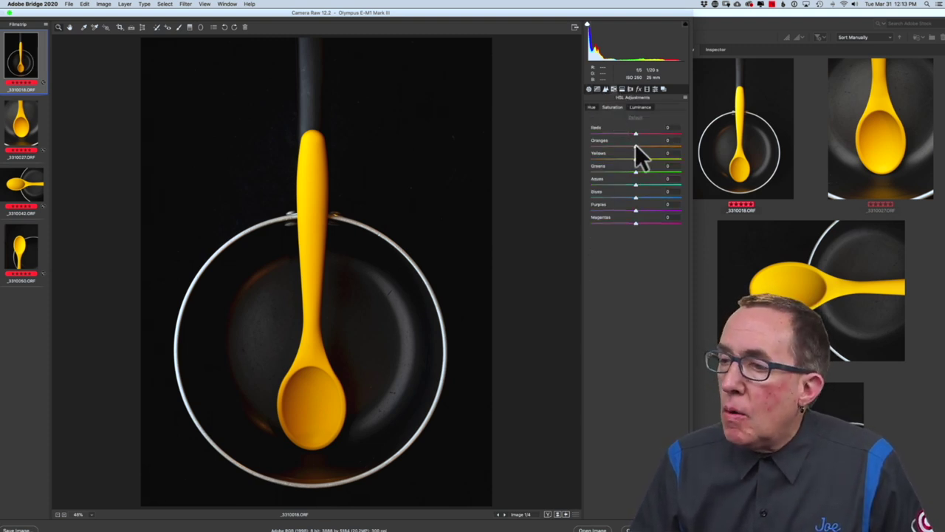
{"action": "mouse_move", "coordinate": [635, 145]}
{"action": "left_mouse_down"}
{"action": "mouse_move", "coordinate": [676, 146]}
{"action": "mouse_move", "coordinate": [603, 148]}
{"action": "mouse_move", "coordinate": [719, 147]}
{"action": "mouse_move", "coordinate": [635, 146]}
{"action": "left_mouse_up"}
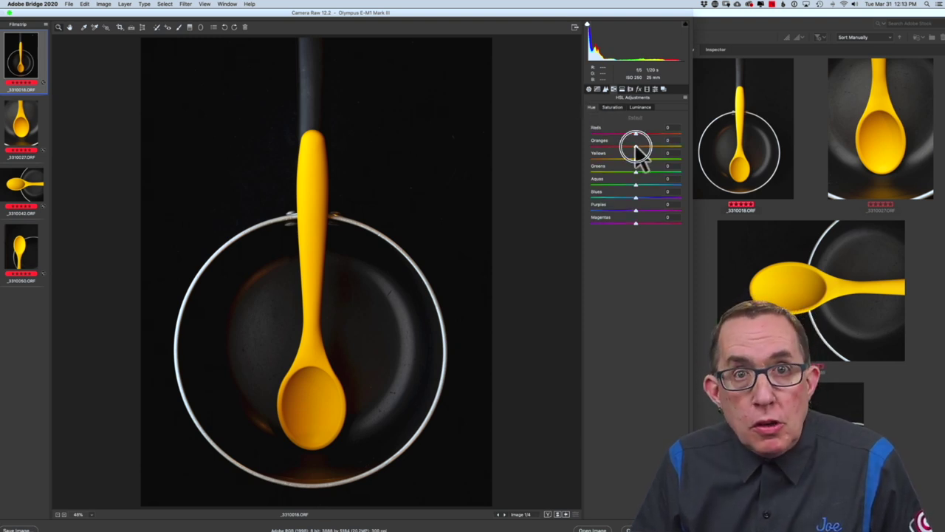
{"action": "left_click_drag", "start_coordinate": [636, 146], "coordinate": [656, 146]}
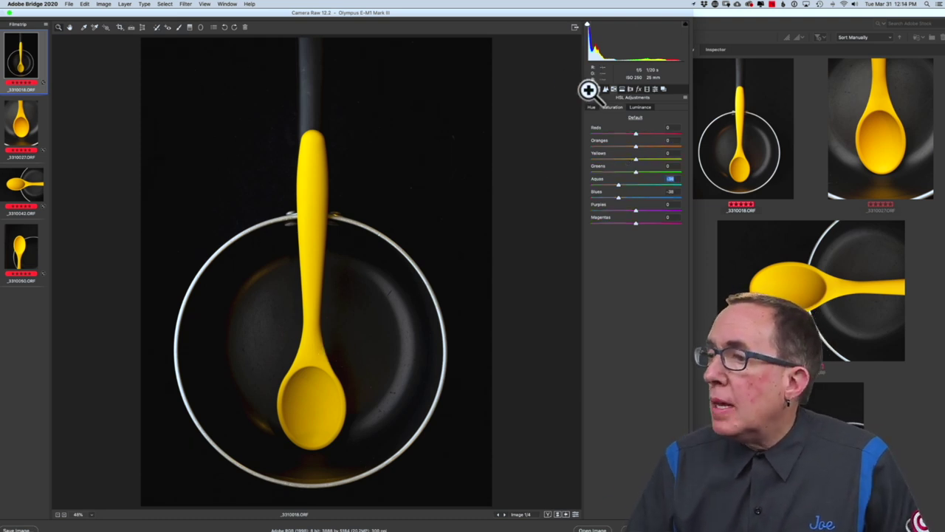
{"action": "left_click", "coordinate": [589, 88]}
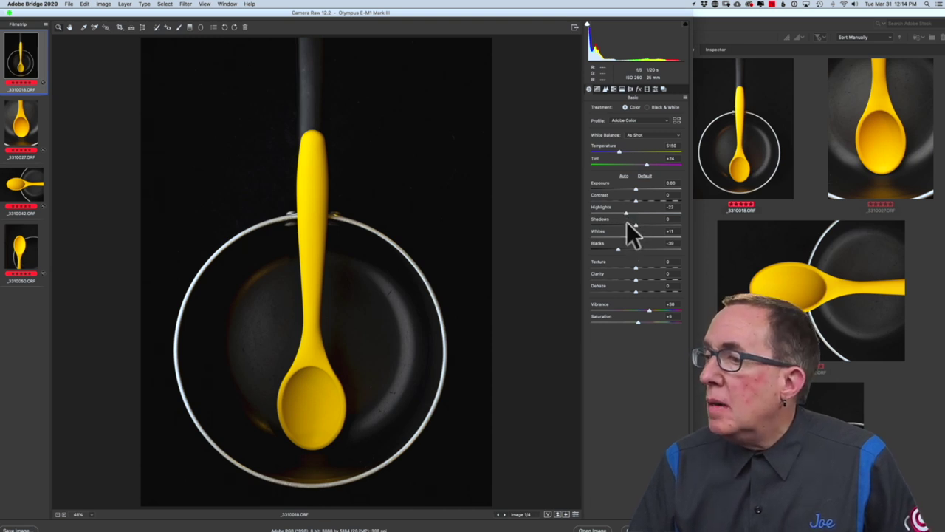
Set Blacks to -43, Shadows to -3 and Vibrance to +29 on the first photo
{"action": "left_click", "coordinate": [616, 249]}
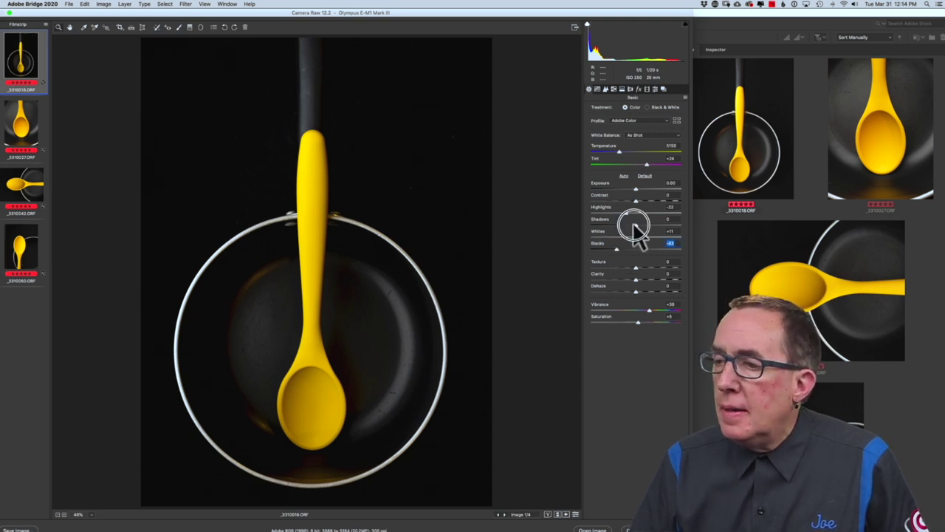
{"action": "left_click", "coordinate": [633, 224]}
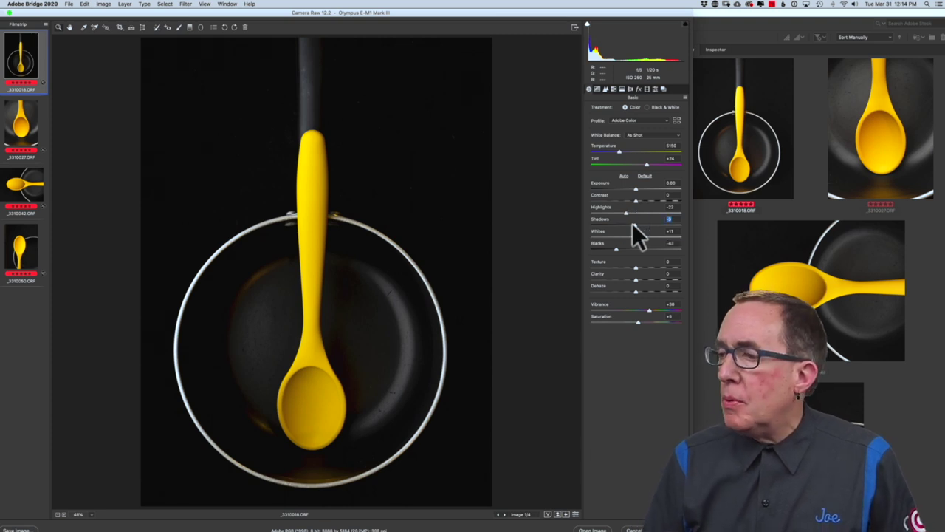
{"action": "left_click", "coordinate": [648, 310]}
{"action": "left_click", "coordinate": [647, 279]}
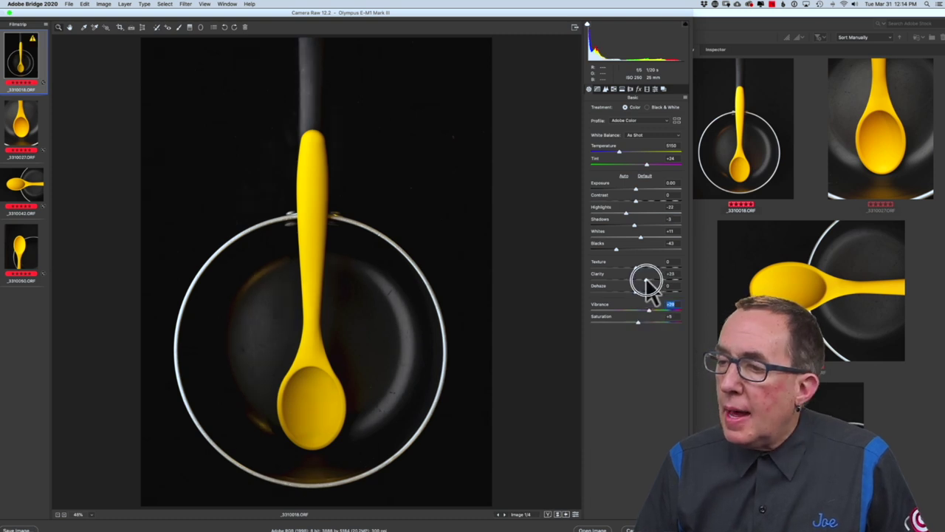
{"action": "left_click_drag", "start_coordinate": [647, 281], "coordinate": [636, 280]}
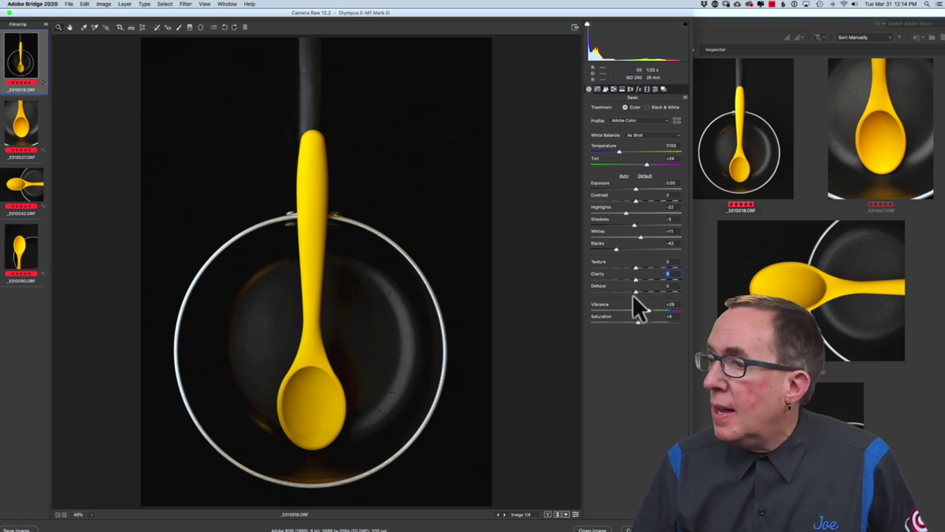
Try Dehaze, reset it to 0, and settle Clarity at +14
{"action": "left_click_drag", "start_coordinate": [636, 291], "coordinate": [668, 288]}
{"action": "left_click", "coordinate": [670, 286]}
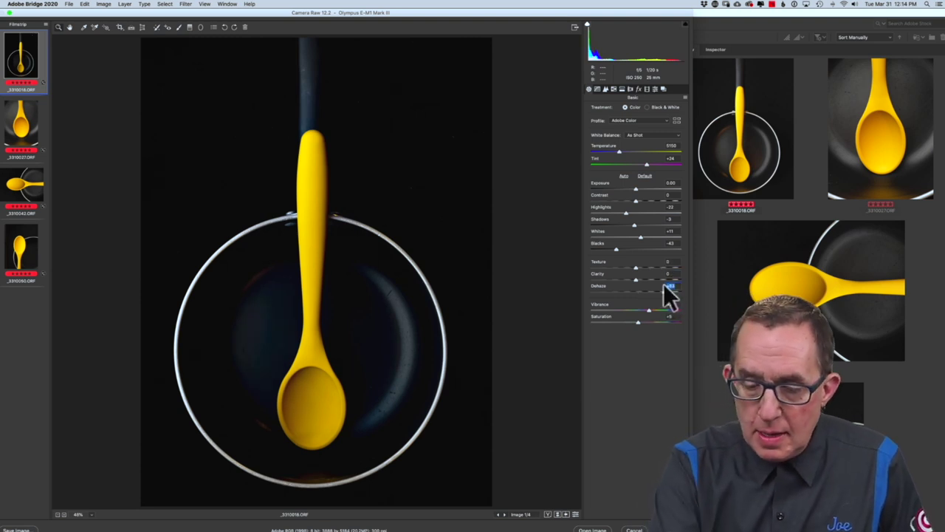
{"action": "type", "text": "0"}
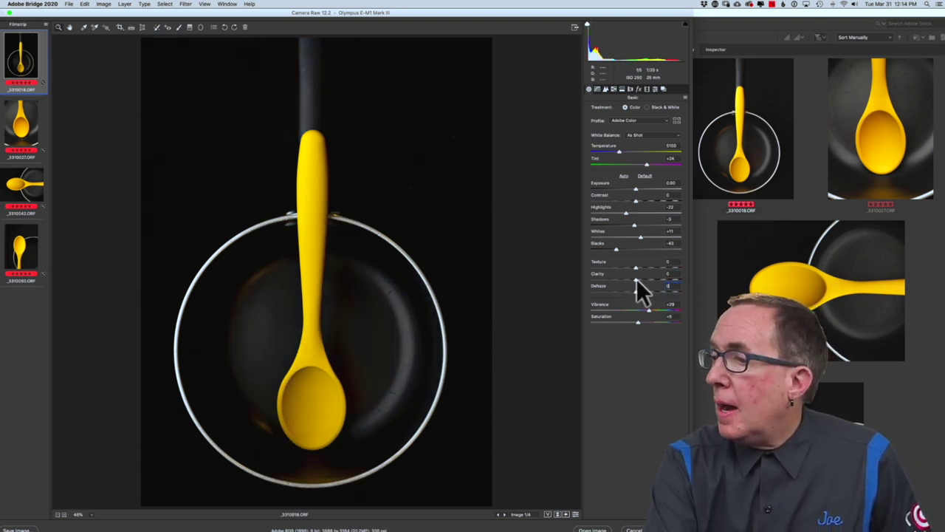
{"action": "mouse_move", "coordinate": [637, 279]}
{"action": "left_mouse_down"}
{"action": "mouse_move", "coordinate": [644, 282]}
{"action": "mouse_move", "coordinate": [633, 268]}
{"action": "mouse_move", "coordinate": [641, 272]}
{"action": "left_mouse_up"}
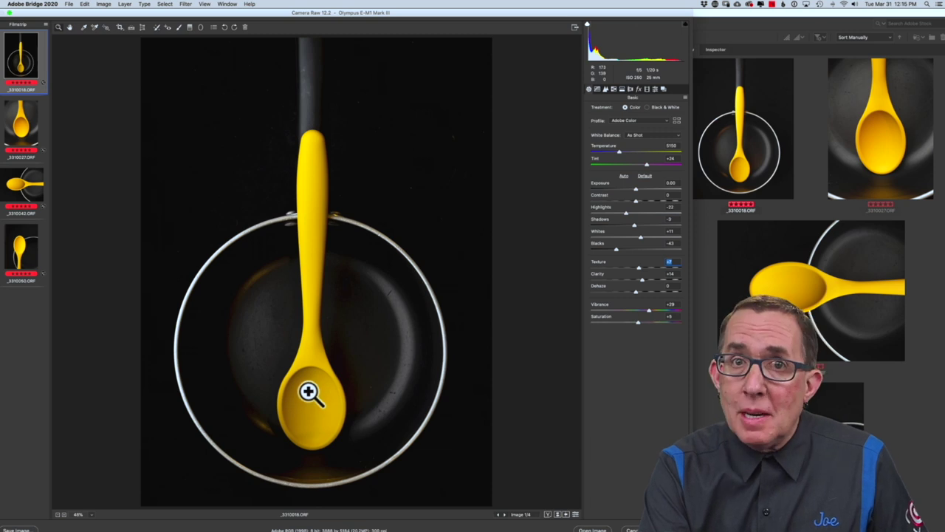
{"action": "left_click", "coordinate": [18, 144]}
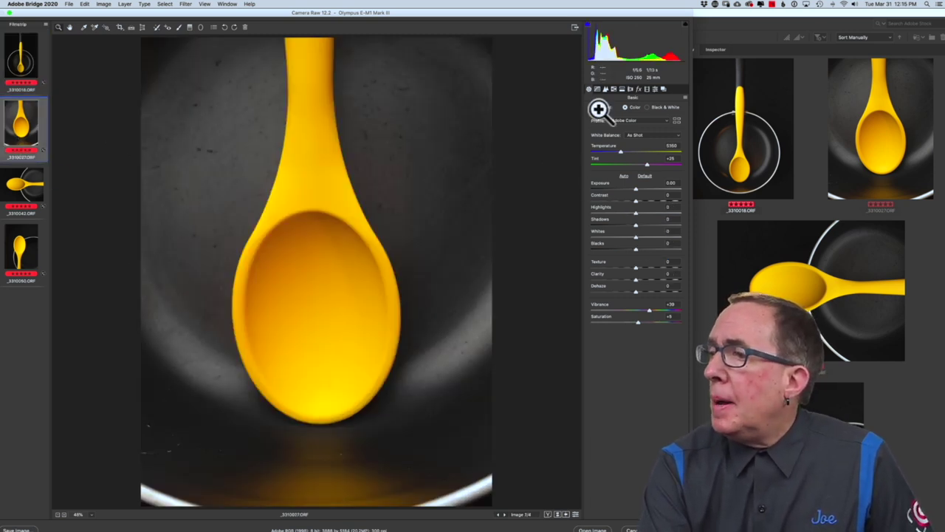
On the second photo, add Clarity and raise the Oranges in the HSL panel
{"action": "left_click_drag", "start_coordinate": [635, 278], "coordinate": [678, 280]}
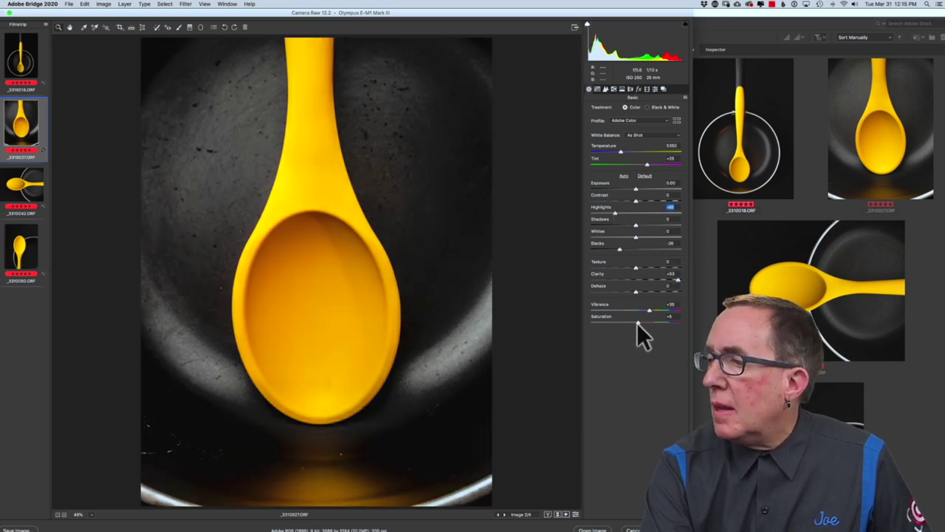
{"action": "left_click", "coordinate": [610, 87]}
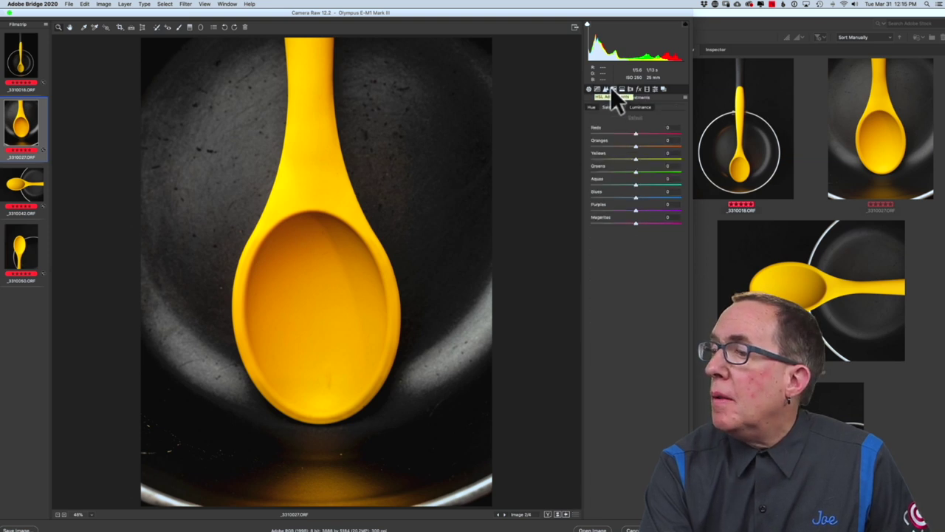
{"action": "left_click", "coordinate": [636, 147]}
{"action": "left_click_drag", "start_coordinate": [636, 146], "coordinate": [653, 147]}
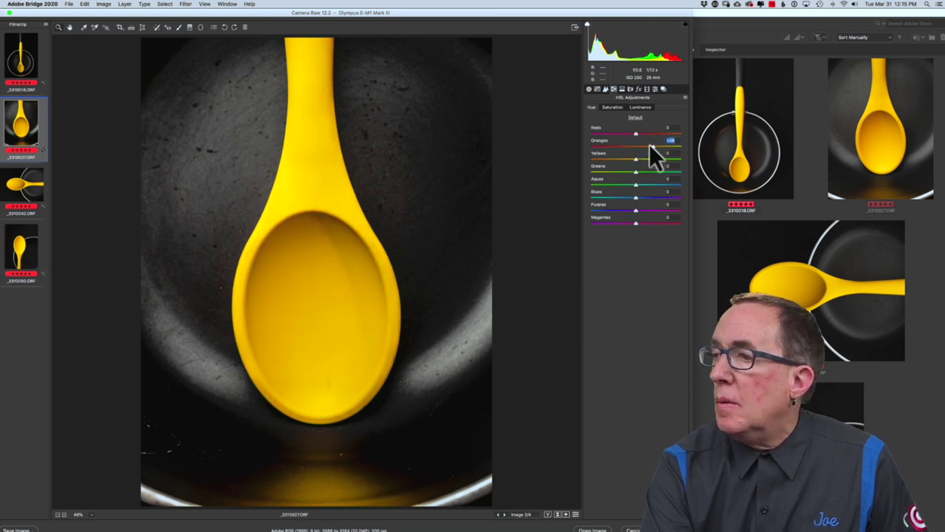
{"action": "left_click", "coordinate": [16, 196]}
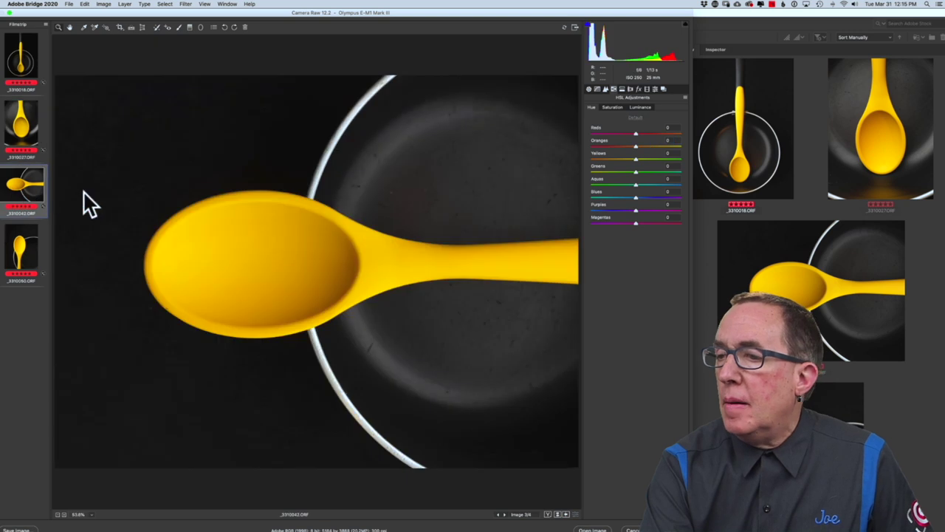
On the horizontal spoon photo, set Clarity to +38, Blacks to -43 and lower Highlights slightly
{"action": "left_click", "coordinate": [588, 88]}
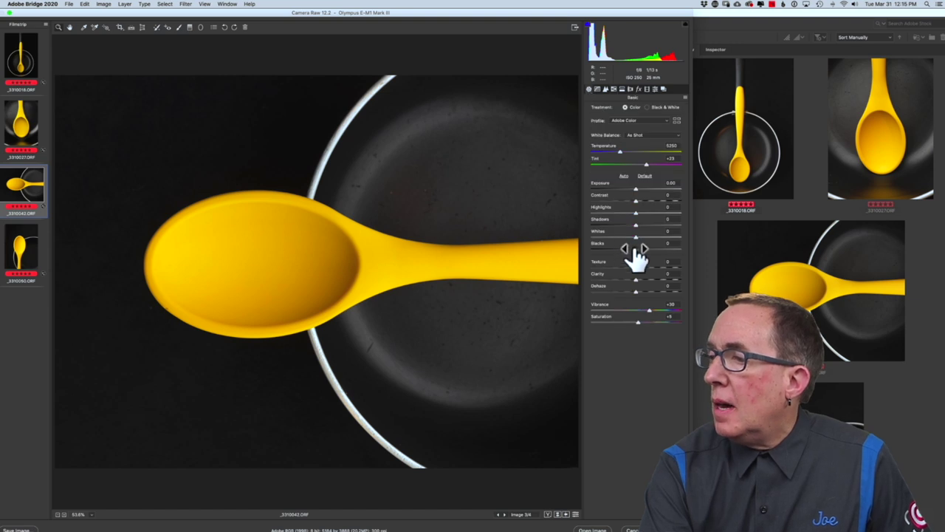
{"action": "left_click_drag", "start_coordinate": [636, 277], "coordinate": [659, 281]}
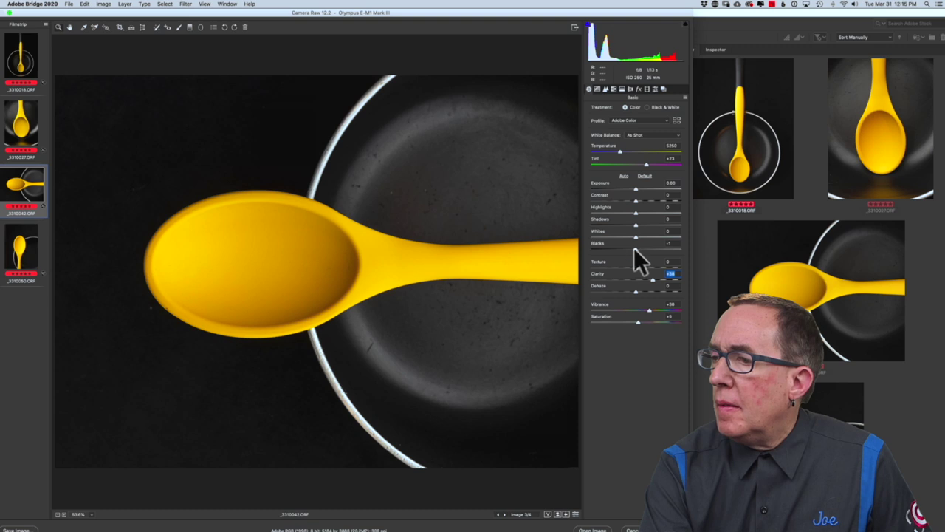
{"action": "left_click_drag", "start_coordinate": [633, 247], "coordinate": [613, 249]}
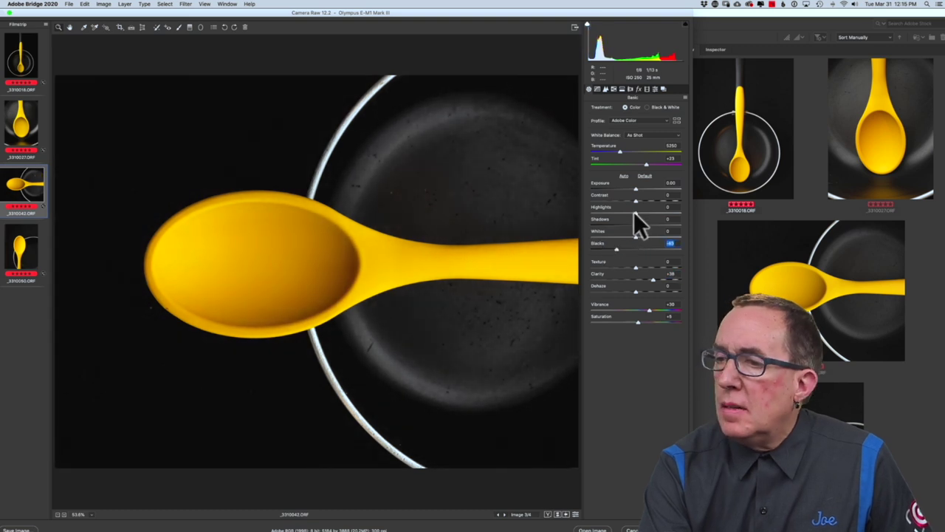
{"action": "left_click_drag", "start_coordinate": [636, 213], "coordinate": [634, 214]}
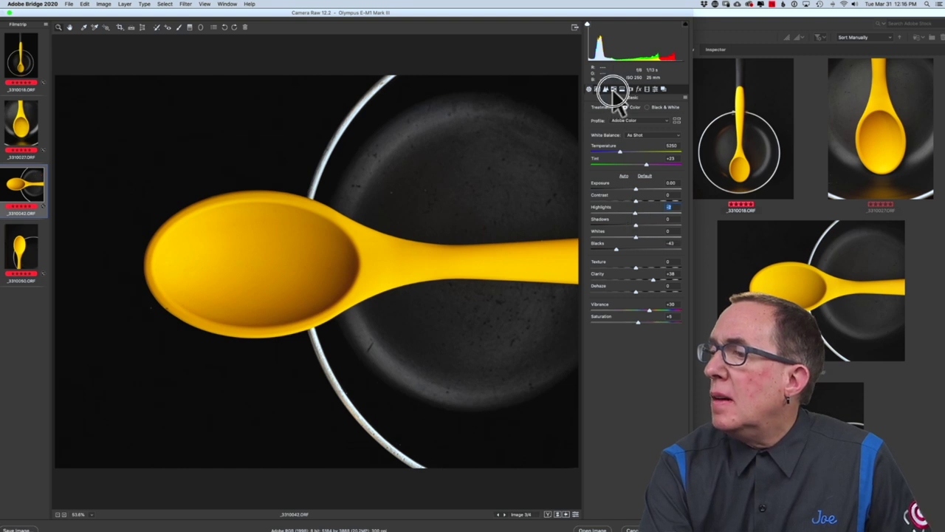
Shift the Oranges hue toward yellow and add Texture +11
{"action": "left_click", "coordinate": [613, 89]}
{"action": "left_click", "coordinate": [636, 147]}
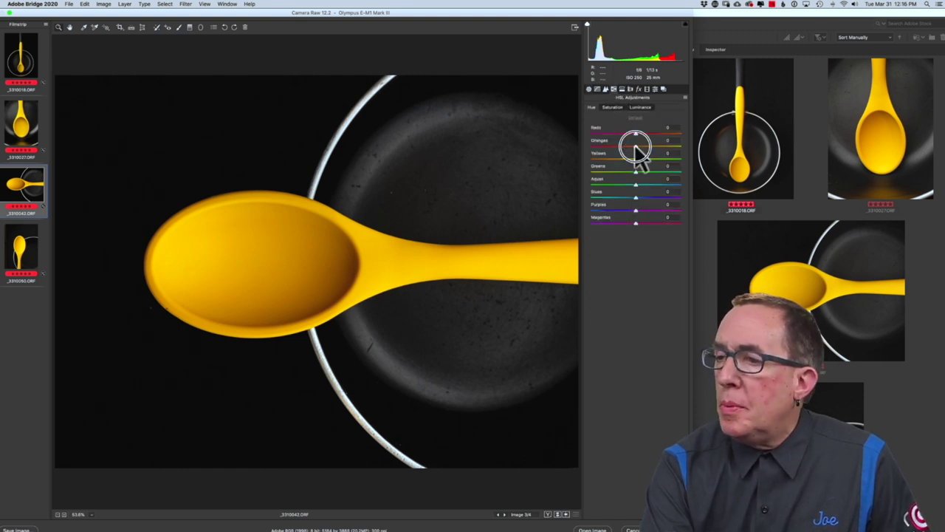
{"action": "left_click_drag", "start_coordinate": [636, 147], "coordinate": [649, 147]}
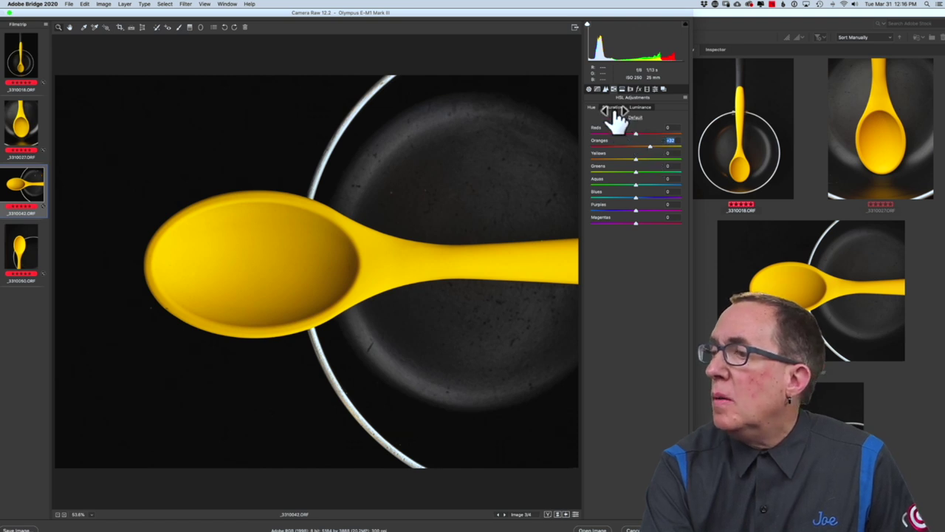
{"action": "left_click", "coordinate": [590, 88]}
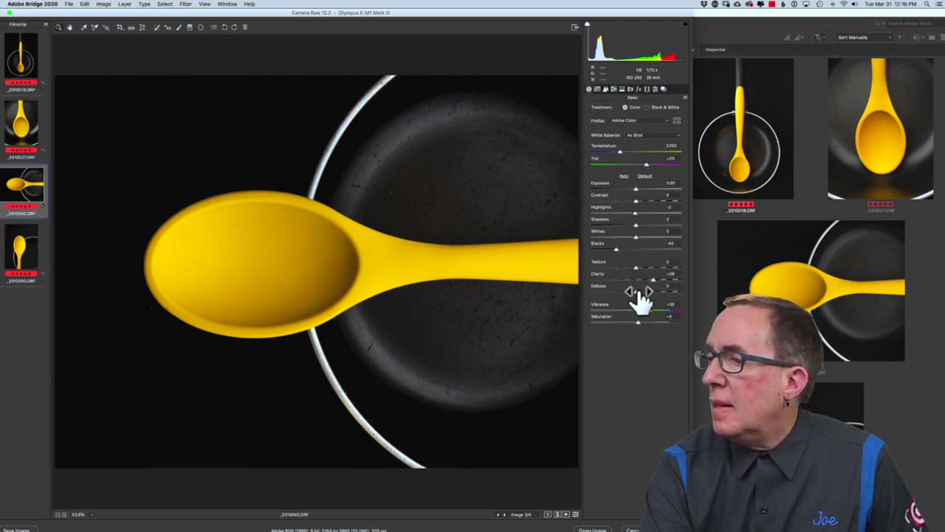
{"action": "left_click_drag", "start_coordinate": [635, 267], "coordinate": [642, 269]}
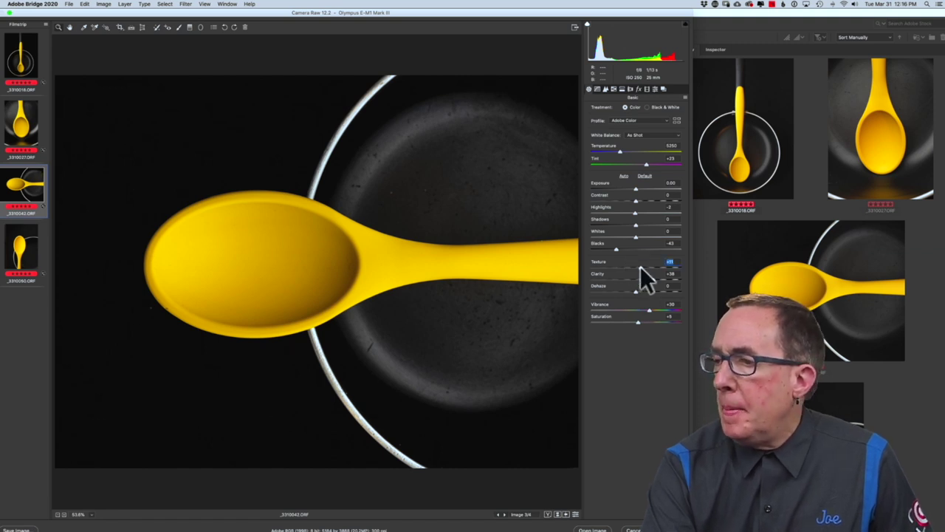
{"action": "left_click", "coordinate": [16, 245]}
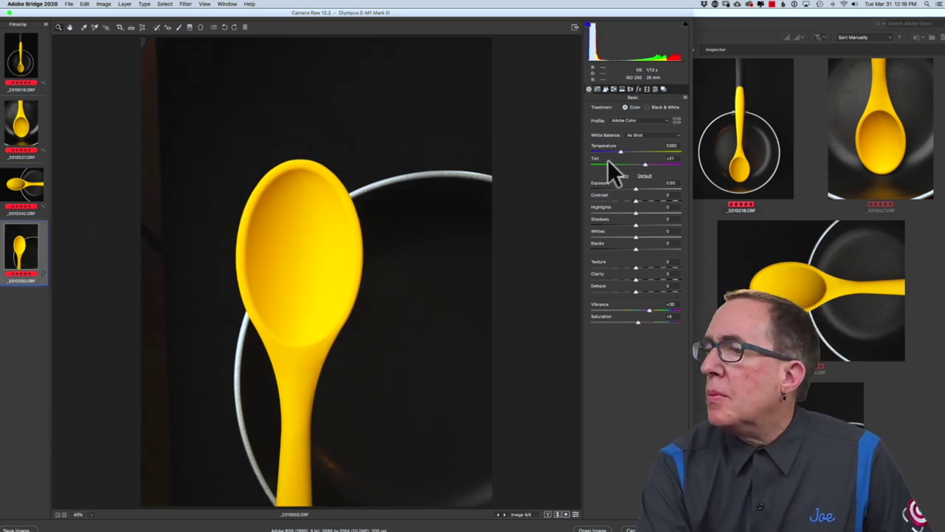
Give the fourth photo Blacks -51, Highlights about -26, Whites +12, Clarity +15, then open all four
{"action": "left_click", "coordinate": [606, 89]}
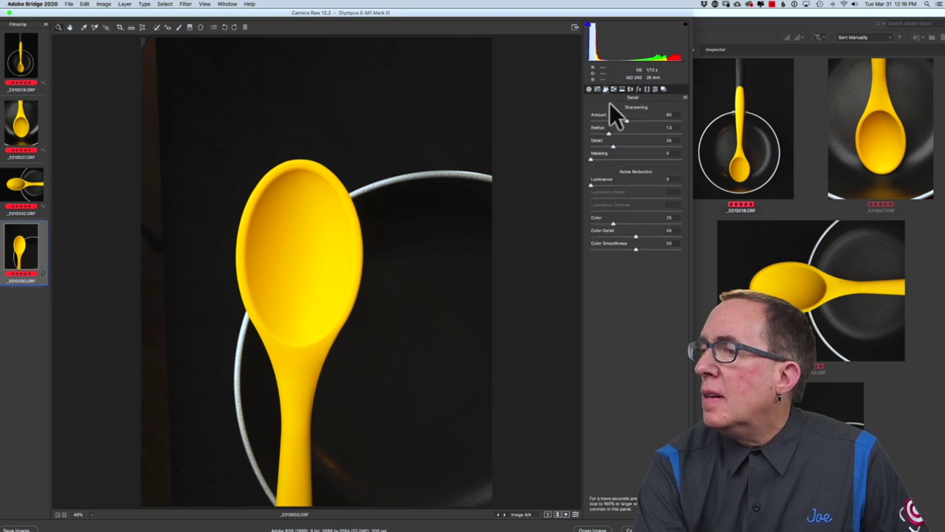
{"action": "left_click", "coordinate": [588, 89]}
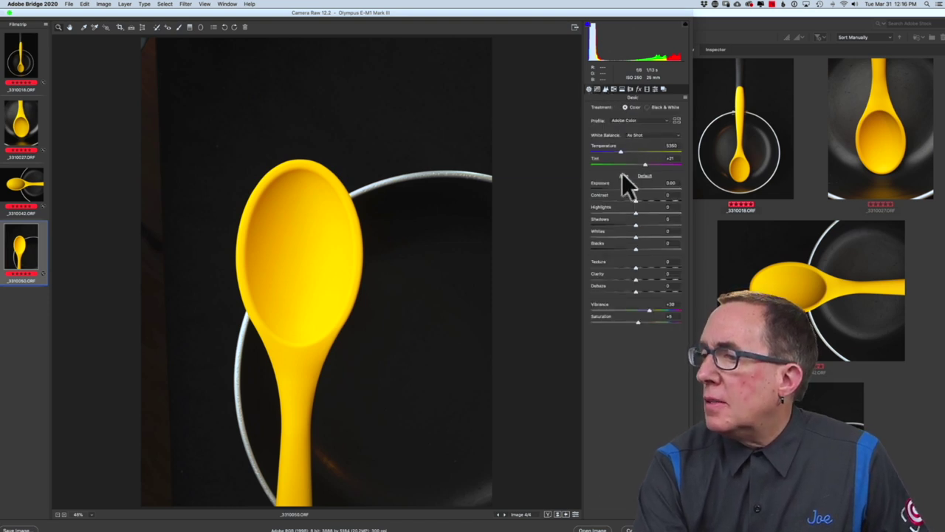
{"action": "left_click_drag", "start_coordinate": [636, 255], "coordinate": [611, 244]}
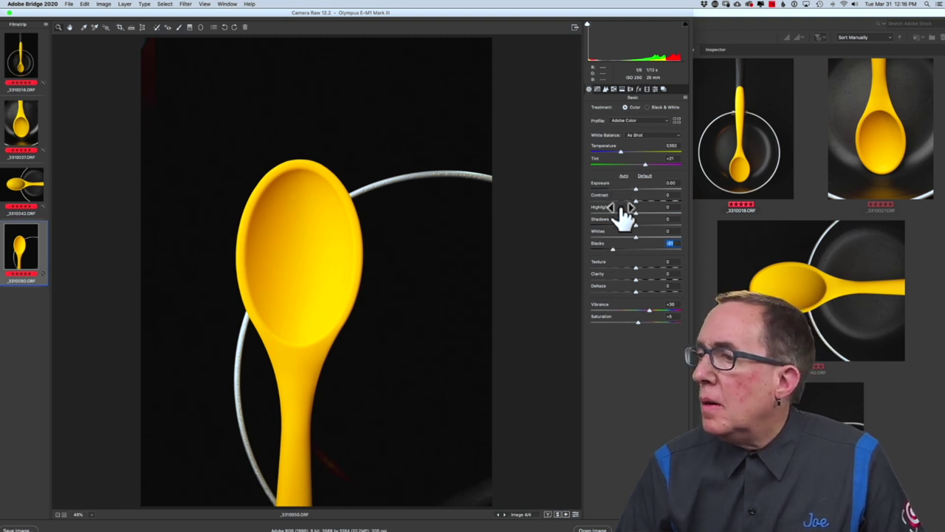
{"action": "left_click_drag", "start_coordinate": [636, 214], "coordinate": [620, 196]}
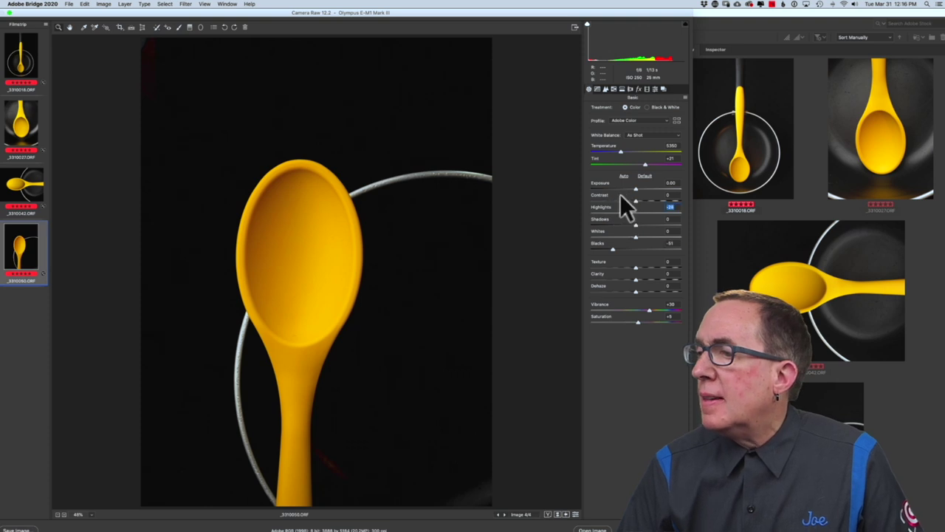
{"action": "mouse_move", "coordinate": [634, 236]}
{"action": "left_mouse_down"}
{"action": "mouse_move", "coordinate": [653, 240]}
{"action": "mouse_move", "coordinate": [635, 230]}
{"action": "left_mouse_up"}
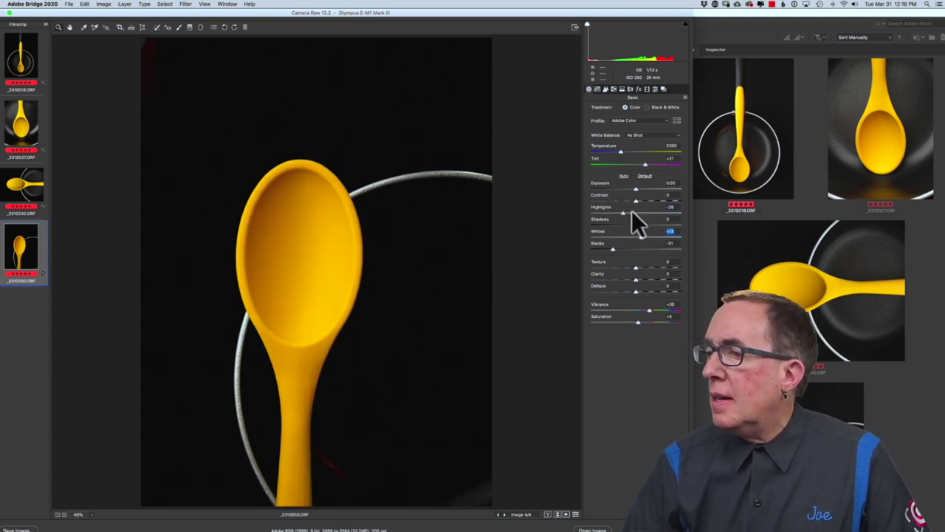
{"action": "left_click_drag", "start_coordinate": [636, 279], "coordinate": [644, 283]}
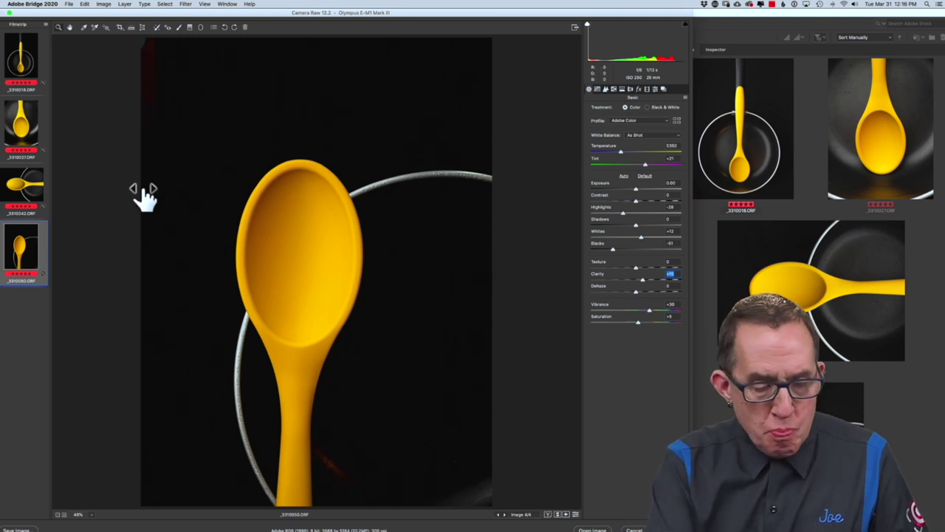
{"action": "left_click", "coordinate": [39, 50], "text": "shift"}
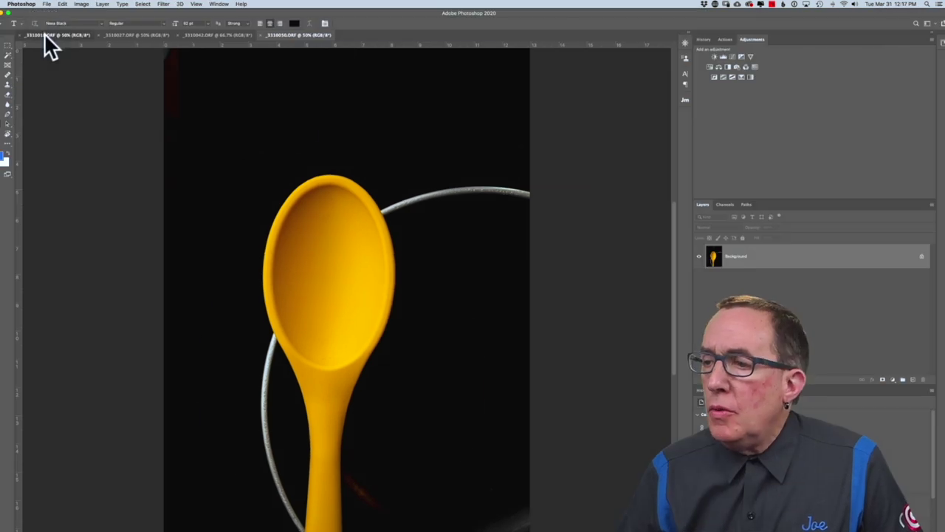
{"action": "left_click", "coordinate": [44, 34]}
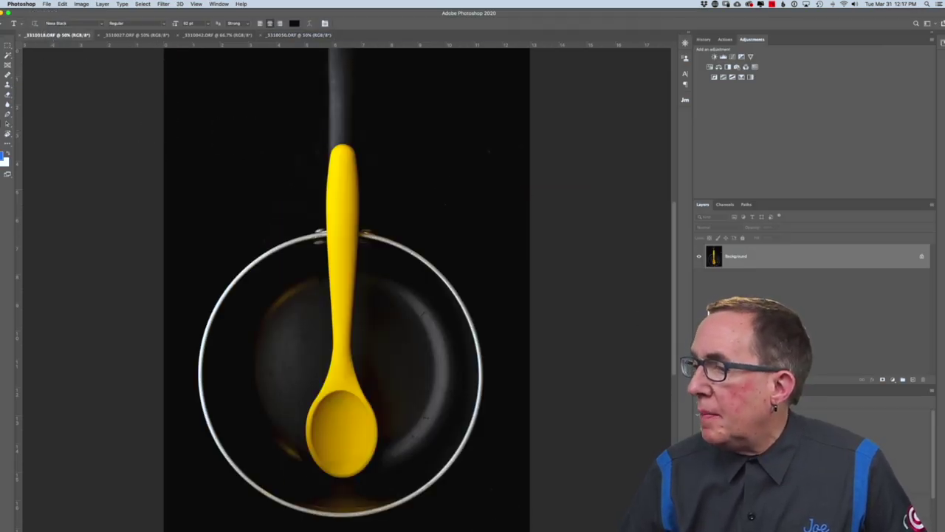
Add a new empty layer above Background and zoom to 100%
{"action": "left_click_drag", "start_coordinate": [901, 385], "coordinate": [901, 438]}
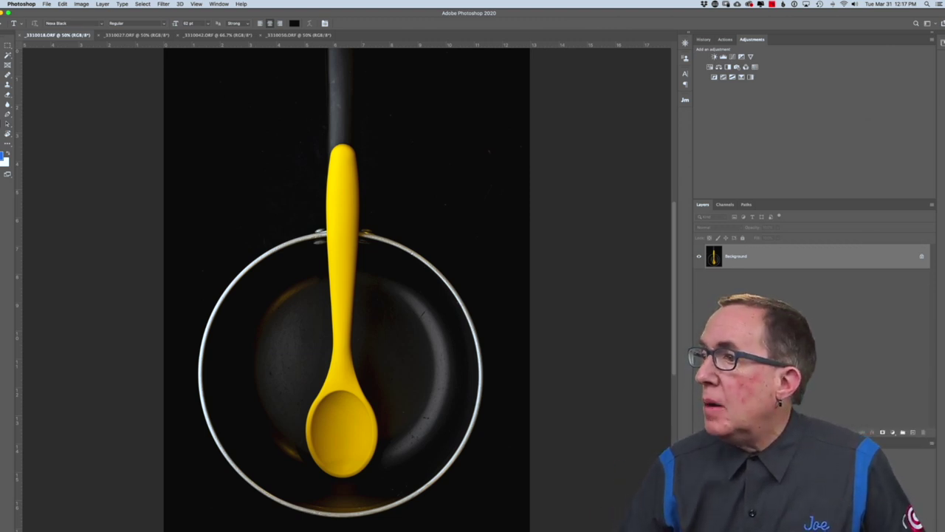
{"action": "left_click", "coordinate": [703, 39]}
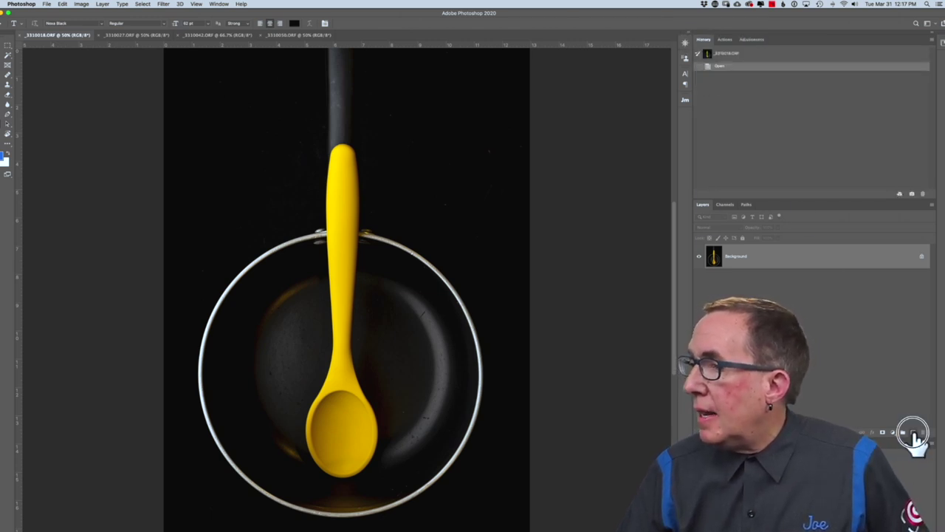
{"action": "left_click", "coordinate": [913, 432]}
{"action": "left_click", "coordinate": [472, 302]}
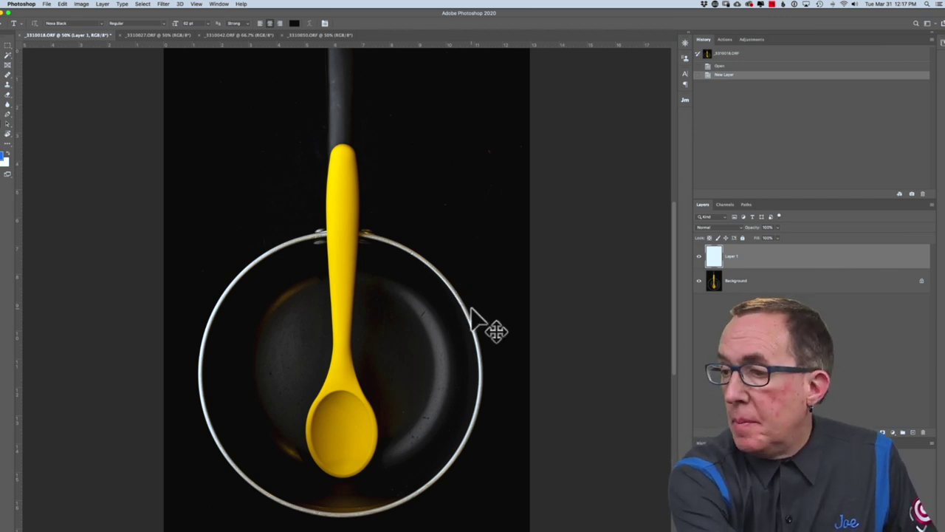
{"action": "key", "text": "super+1"}
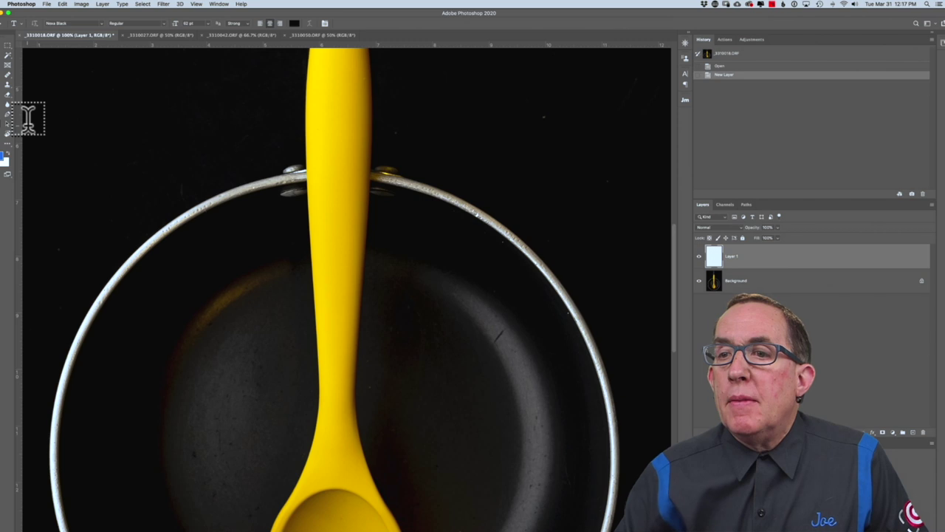
With a 55 px Healing Brush, heal the dust specks inside the pan and along its rim
{"action": "left_click", "coordinate": [9, 75]}
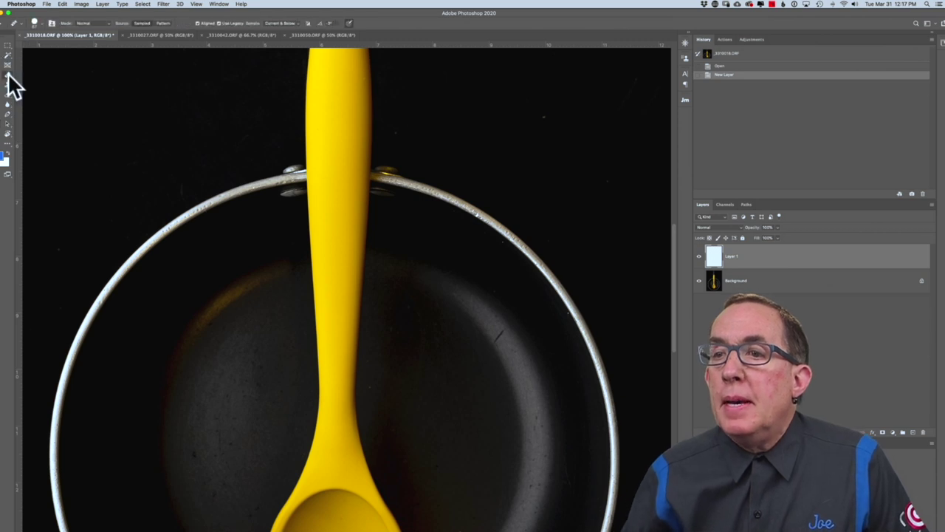
{"action": "left_click", "coordinate": [42, 24]}
{"action": "left_click_drag", "start_coordinate": [28, 42], "coordinate": [10, 44]}
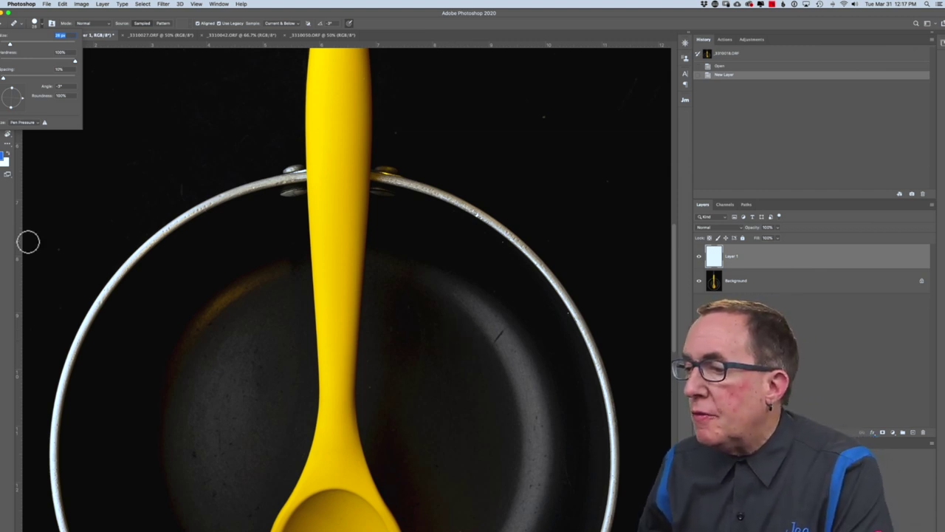
{"action": "left_click", "coordinate": [501, 344], "text": "alt"}
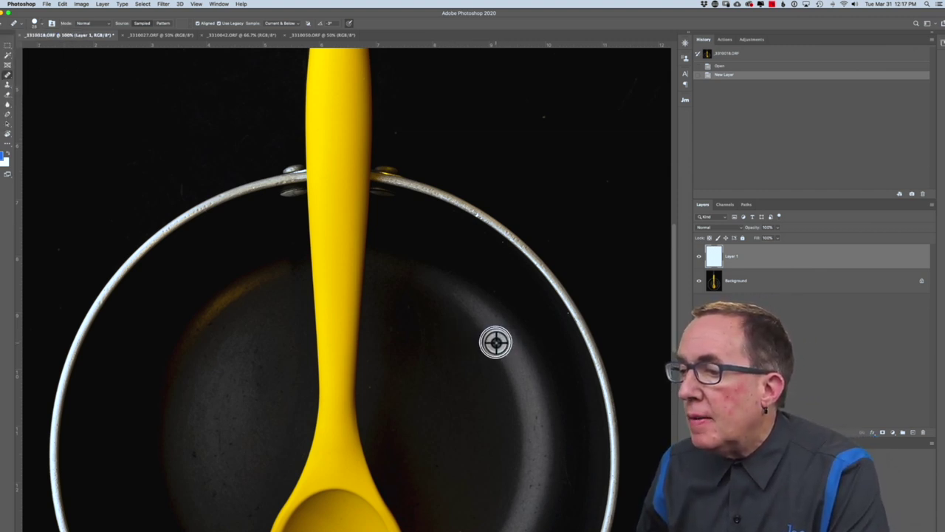
{"action": "left_click_drag", "start_coordinate": [496, 339], "coordinate": [502, 333]}
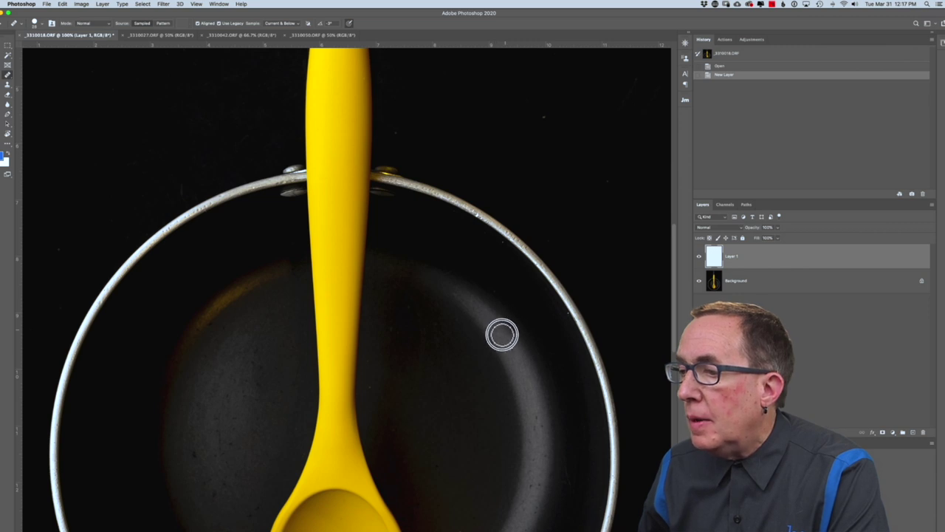
{"action": "left_click", "coordinate": [566, 313]}
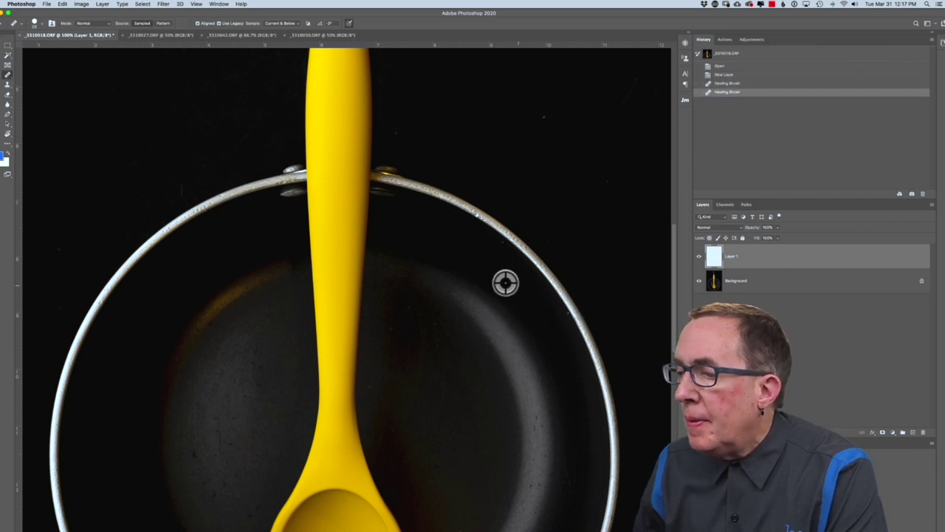
{"action": "left_click", "coordinate": [527, 370], "text": "alt"}
{"action": "mouse_move", "coordinate": [529, 395]}
{"action": "left_mouse_down"}
{"action": "mouse_move", "coordinate": [529, 418]}
{"action": "mouse_move", "coordinate": [537, 409]}
{"action": "mouse_move", "coordinate": [531, 430]}
{"action": "mouse_move", "coordinate": [541, 428]}
{"action": "mouse_move", "coordinate": [536, 419]}
{"action": "mouse_move", "coordinate": [559, 441]}
{"action": "left_mouse_up"}
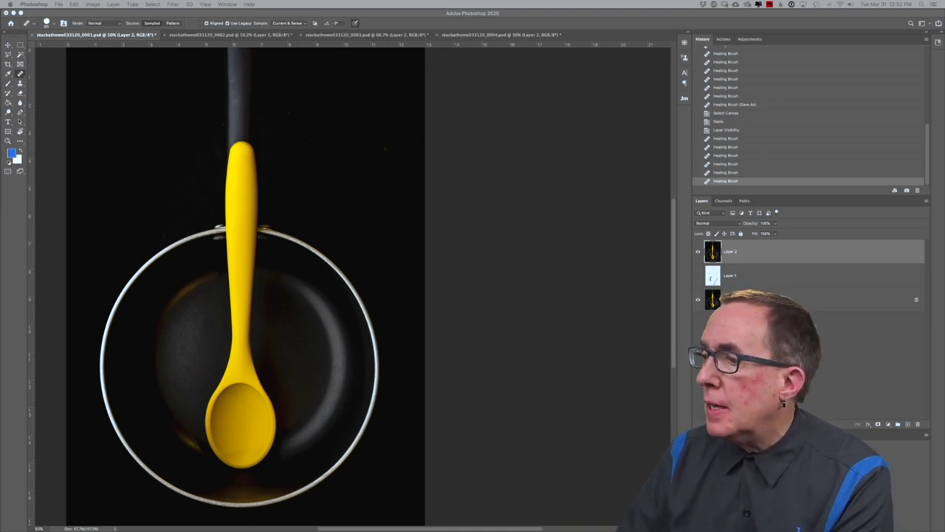
Toggle Layer 2 in all four spoon photos to compare before/after, ending on stuckathome033120_0001.psd
{"action": "left_click", "coordinate": [699, 252]}
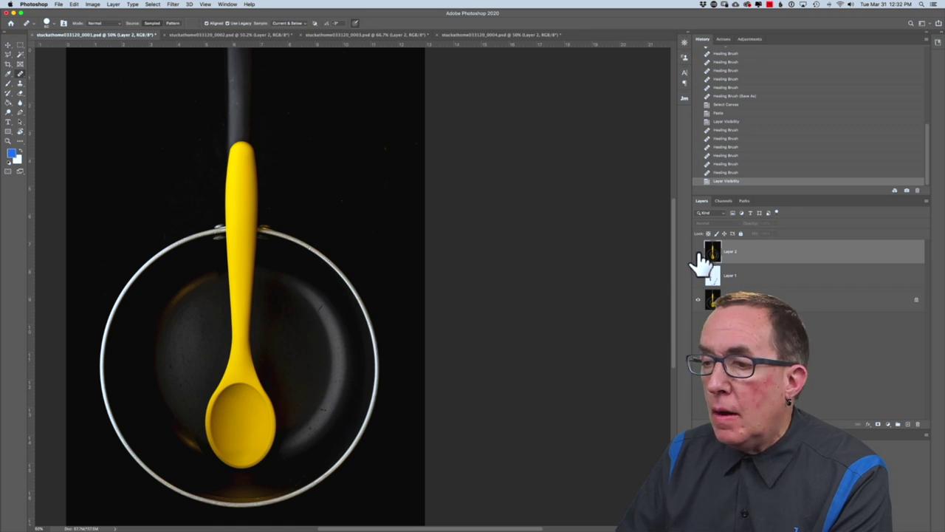
{"action": "left_click", "coordinate": [699, 252]}
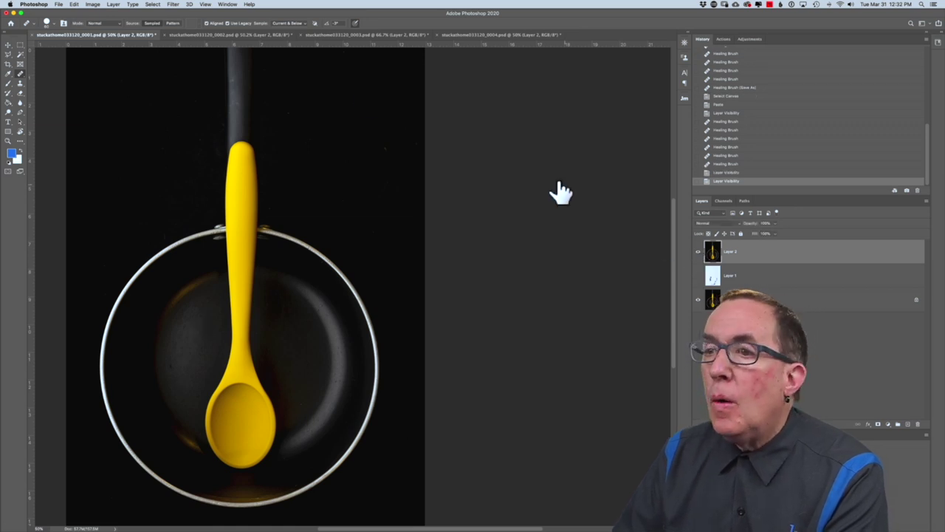
{"action": "left_click", "coordinate": [224, 35]}
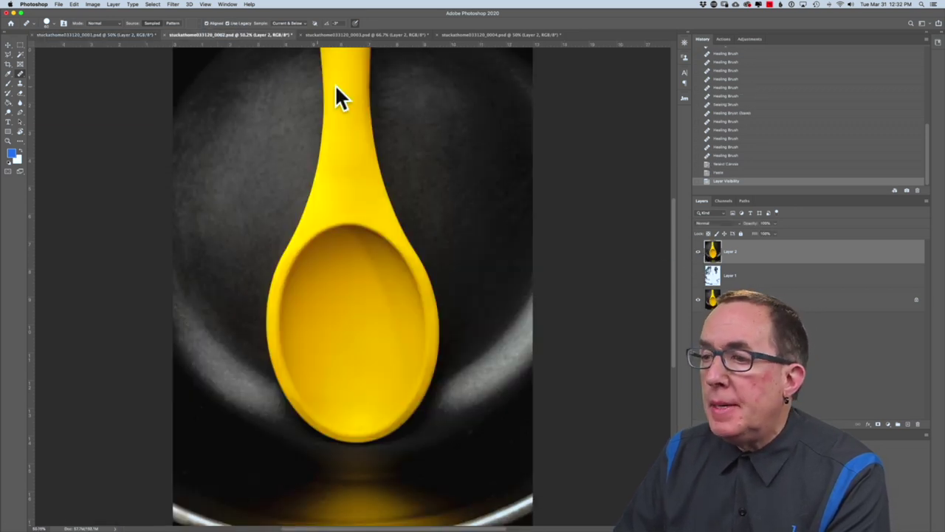
{"action": "left_click", "coordinate": [698, 254]}
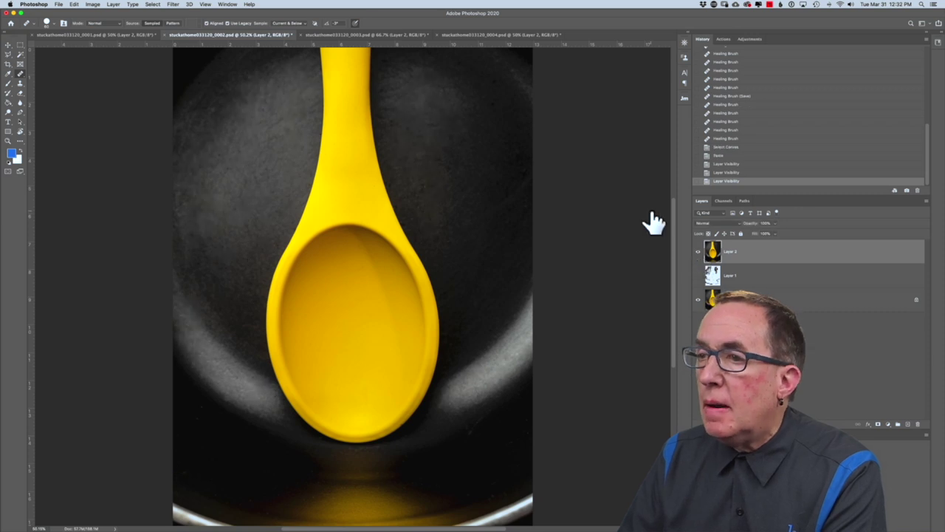
{"action": "left_click", "coordinate": [346, 34]}
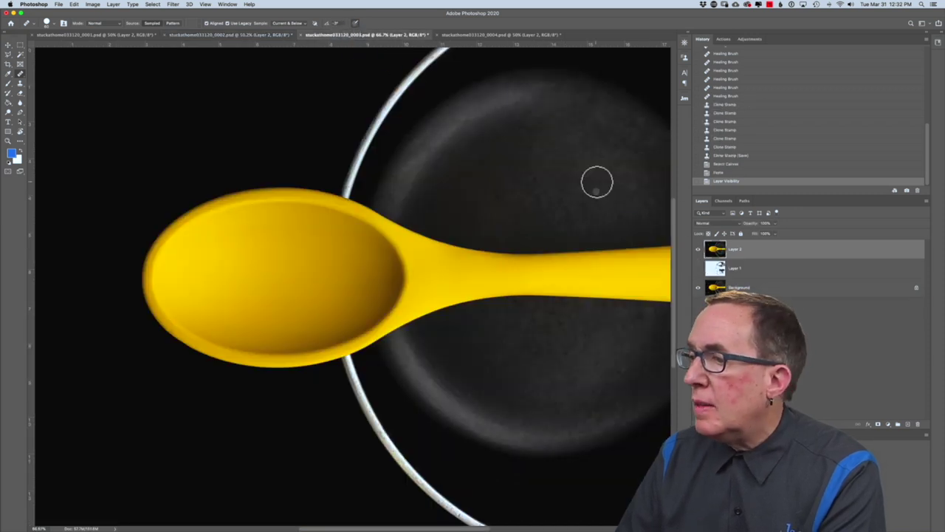
{"action": "left_click", "coordinate": [698, 249]}
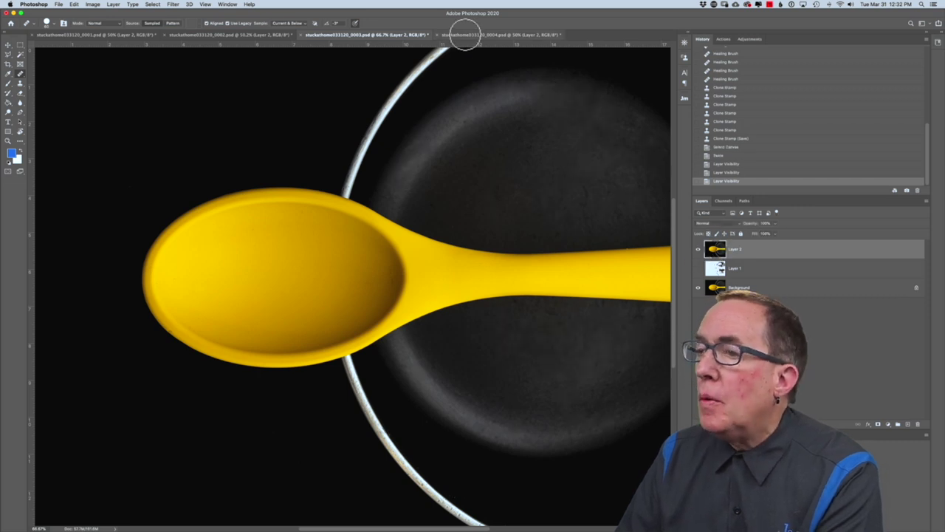
{"action": "left_click", "coordinate": [465, 34]}
{"action": "left_click", "coordinate": [698, 251]}
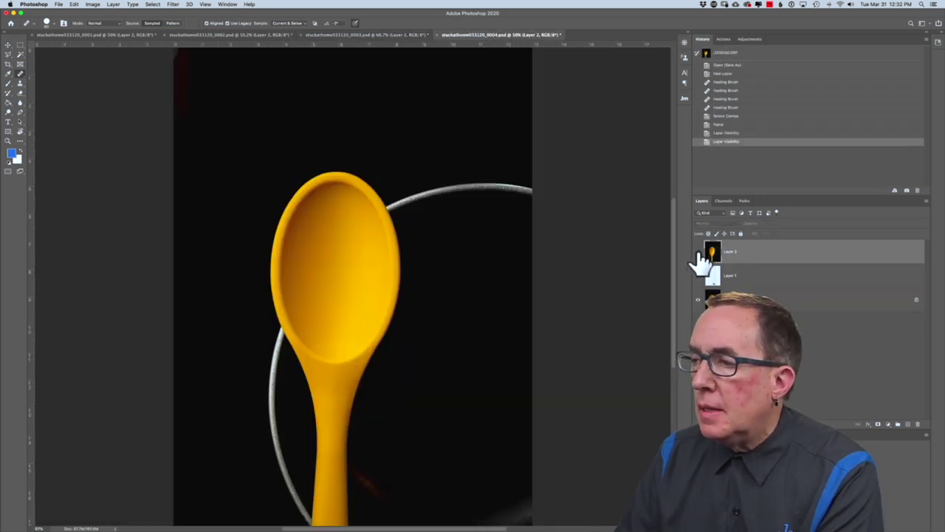
{"action": "left_click", "coordinate": [698, 251]}
{"action": "left_click", "coordinate": [99, 35]}
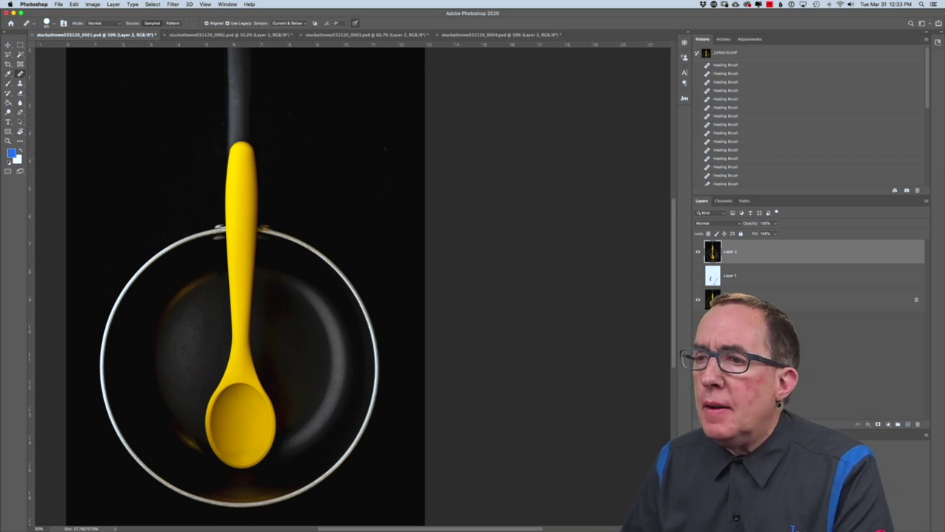
{"action": "left_click", "coordinate": [92, 5]}
Rotate the image 90° clockwise and add a horizontal guide along the spoon handle
{"action": "mouse_move", "coordinate": [103, 77]}
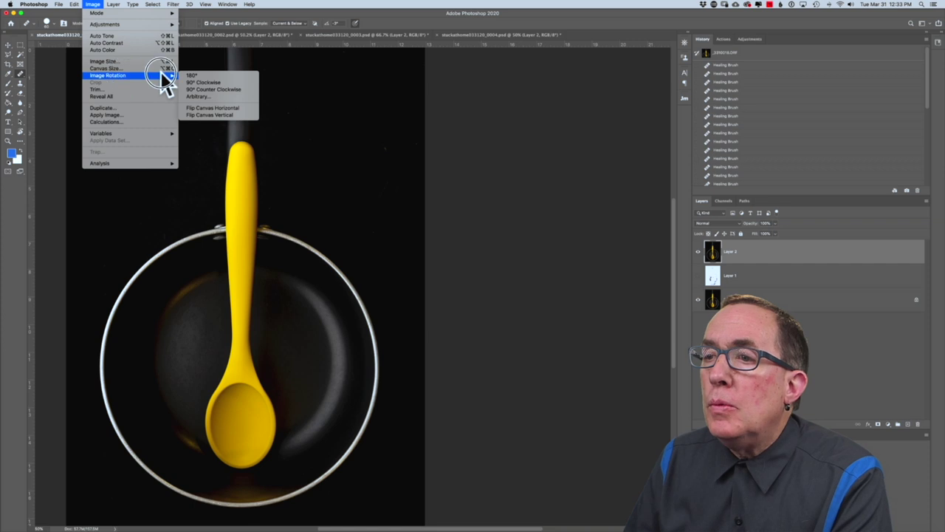
{"action": "left_click", "coordinate": [194, 83]}
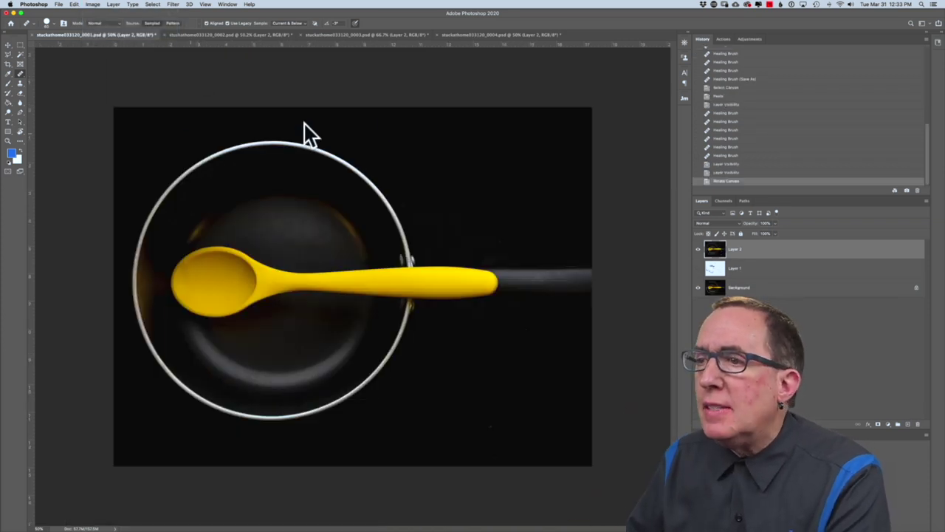
{"action": "left_click_drag", "start_coordinate": [346, 45], "coordinate": [316, 280]}
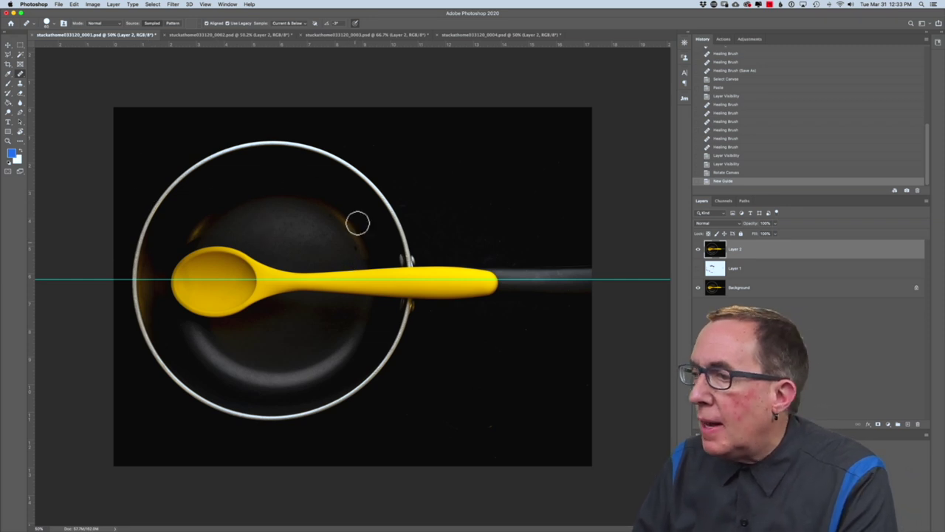
Level the spoon against the guide with a slight Free Transform rotation
{"action": "left_click", "coordinate": [77, 6]}
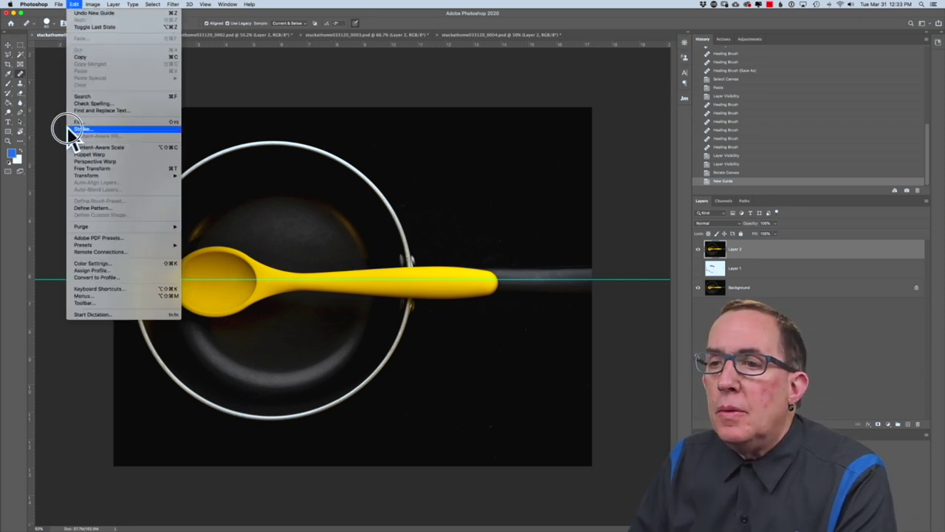
{"action": "left_click", "coordinate": [84, 171]}
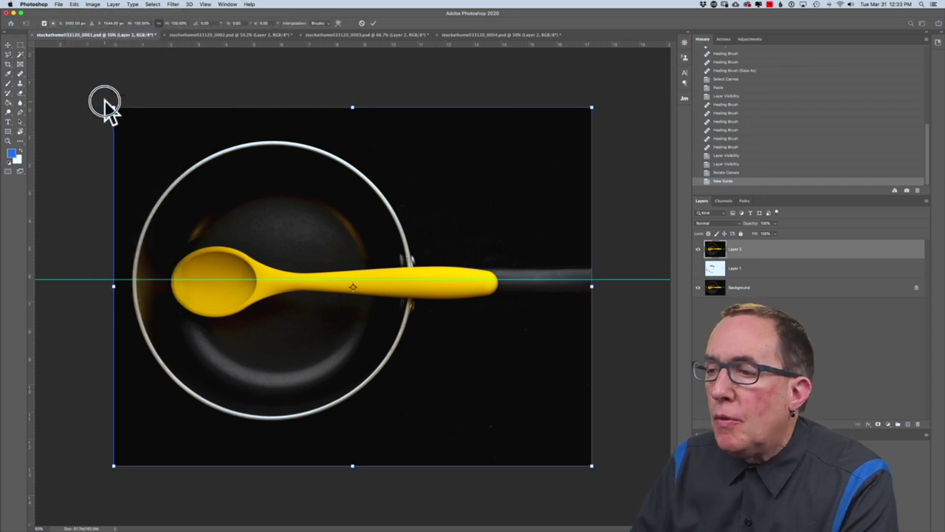
{"action": "left_click_drag", "start_coordinate": [102, 103], "coordinate": [87, 101]}
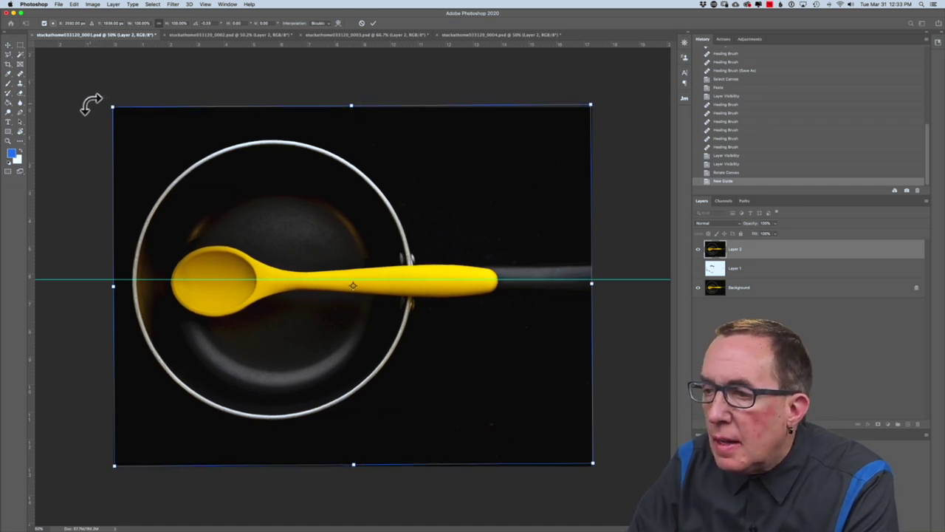
{"action": "left_click_drag", "start_coordinate": [558, 90], "coordinate": [555, 85]}
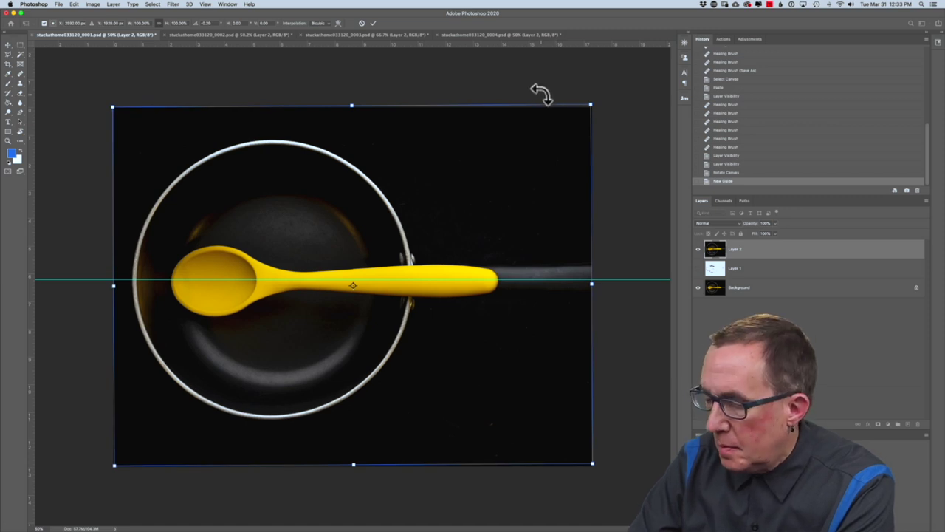
{"action": "key", "text": "Return"}
{"action": "key", "text": "j"}
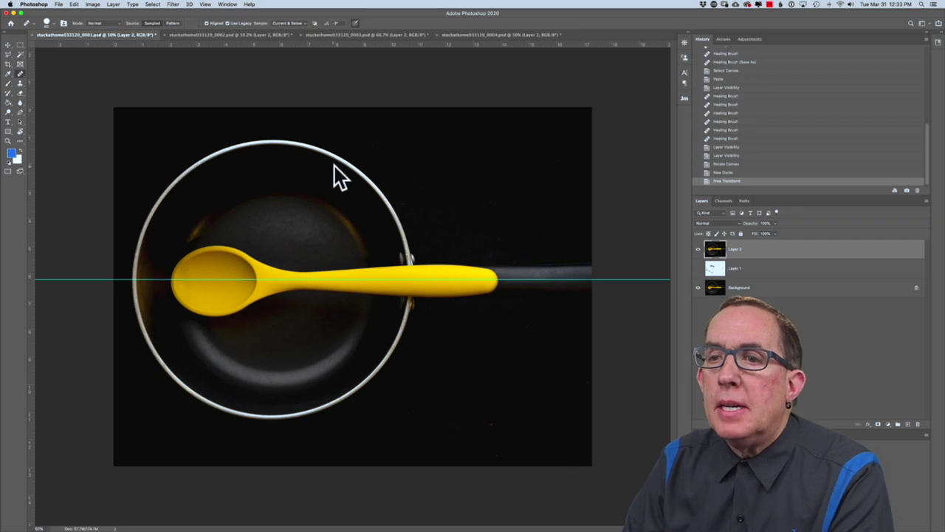
{"action": "left_click", "coordinate": [8, 64]}
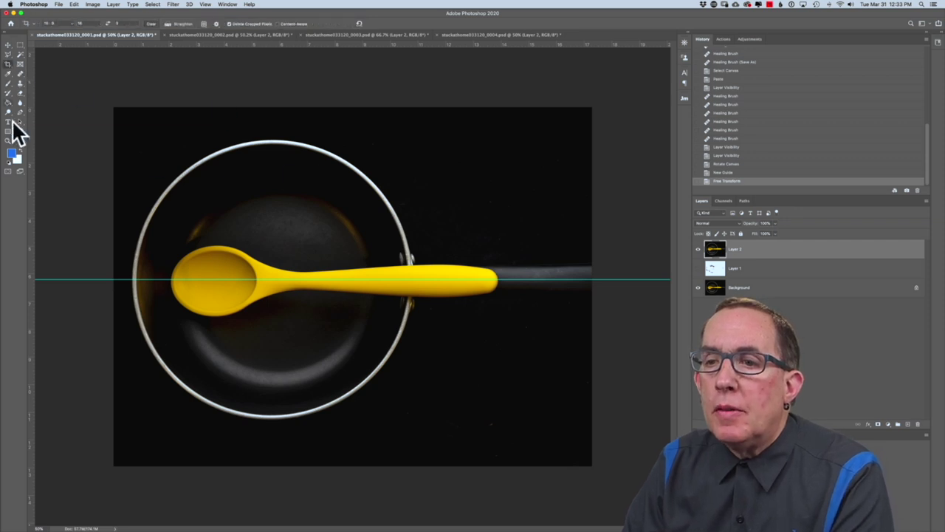
Crop the photo to a 16:9 frame centred on the guide around the pan and spoon
{"action": "left_click", "coordinate": [21, 158]}
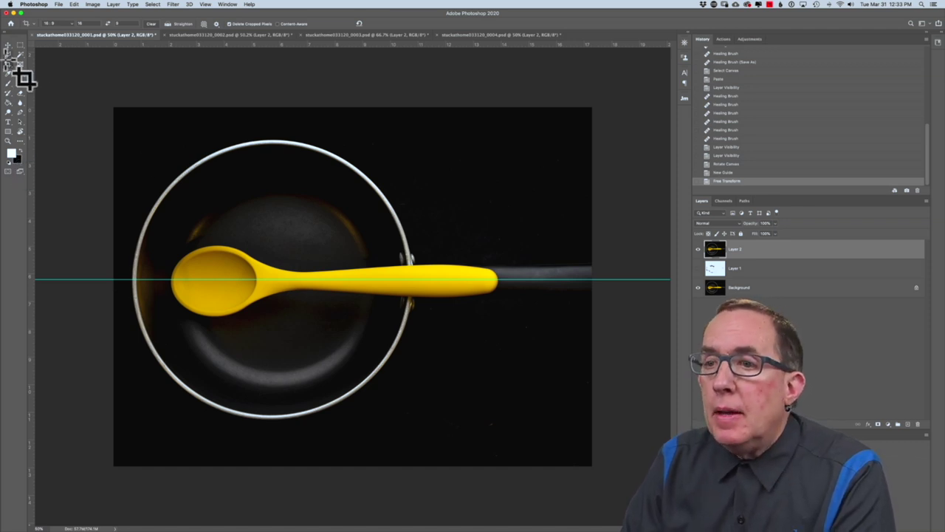
{"action": "left_click_drag", "start_coordinate": [114, 119], "coordinate": [622, 437]}
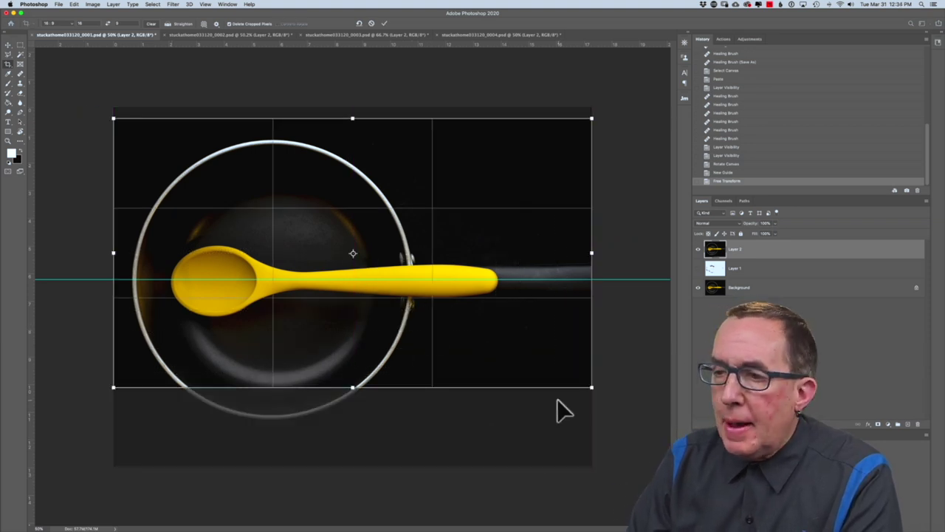
{"action": "left_click_drag", "start_coordinate": [356, 327], "coordinate": [353, 344]}
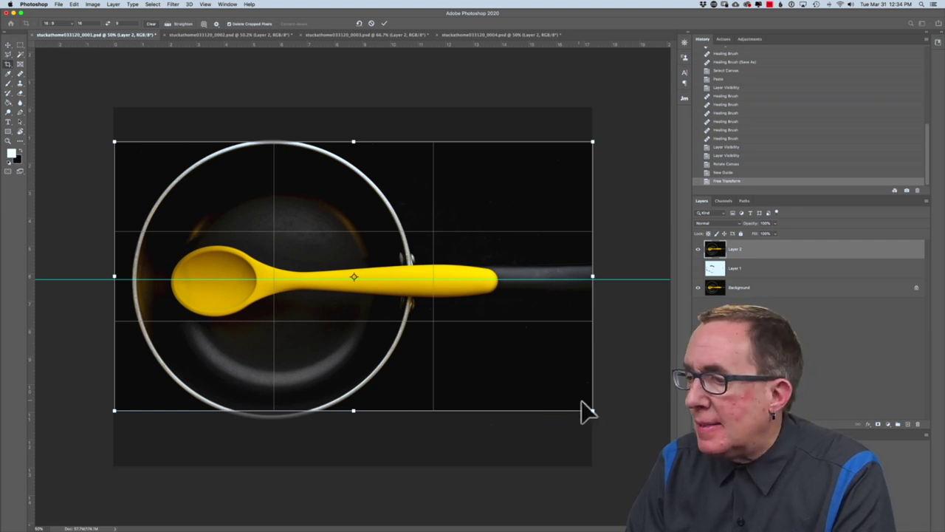
{"action": "left_click_drag", "start_coordinate": [593, 410], "coordinate": [646, 441]}
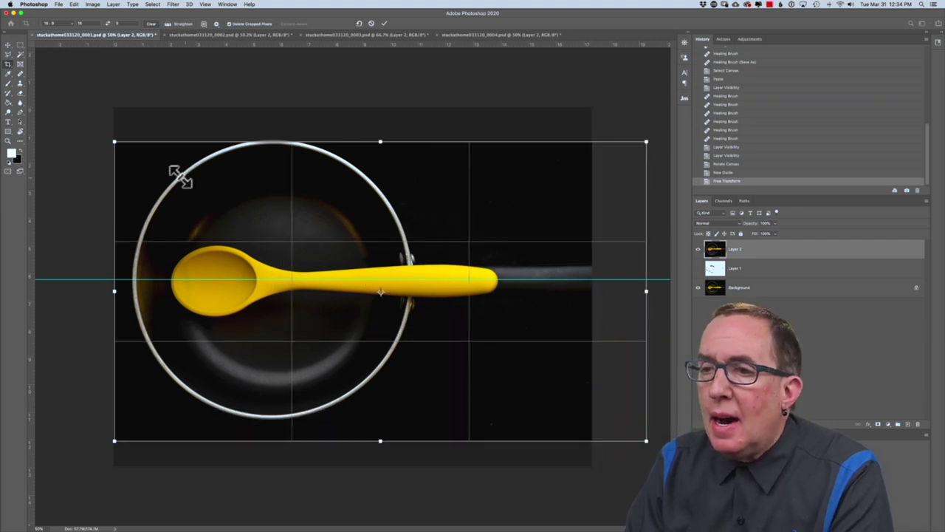
{"action": "left_click_drag", "start_coordinate": [115, 142], "coordinate": [60, 111]}
{"action": "left_click_drag", "start_coordinate": [185, 313], "coordinate": [185, 365]}
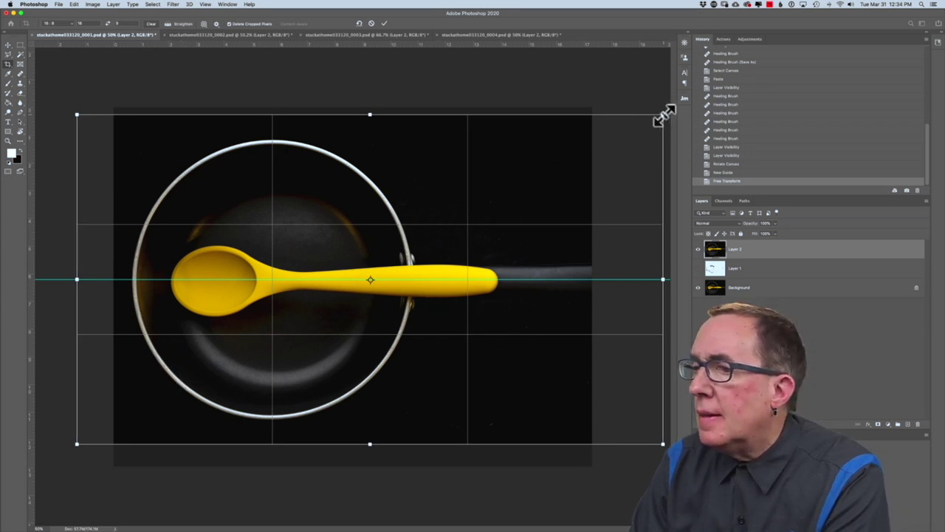
{"action": "left_click_drag", "start_coordinate": [663, 115], "coordinate": [649, 122]}
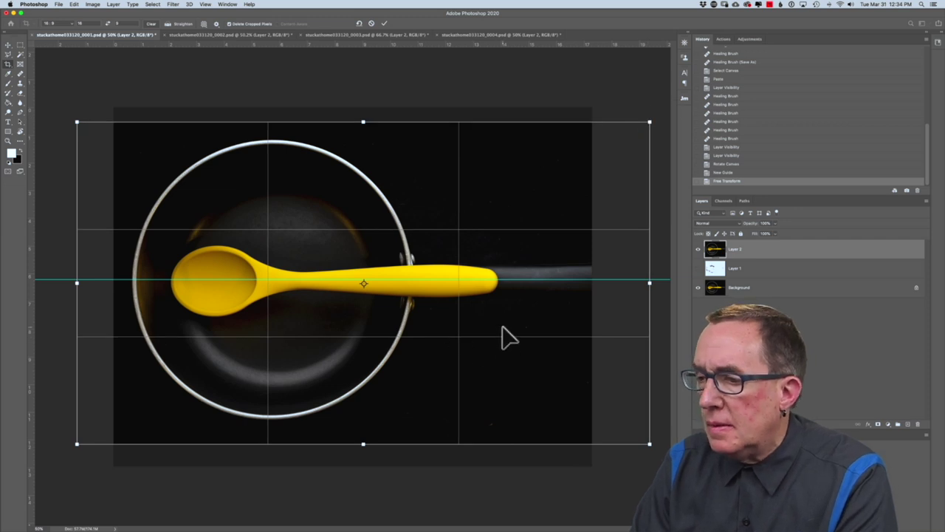
{"action": "left_click_drag", "start_coordinate": [501, 328], "coordinate": [496, 328]}
{"action": "key", "text": "Return"}
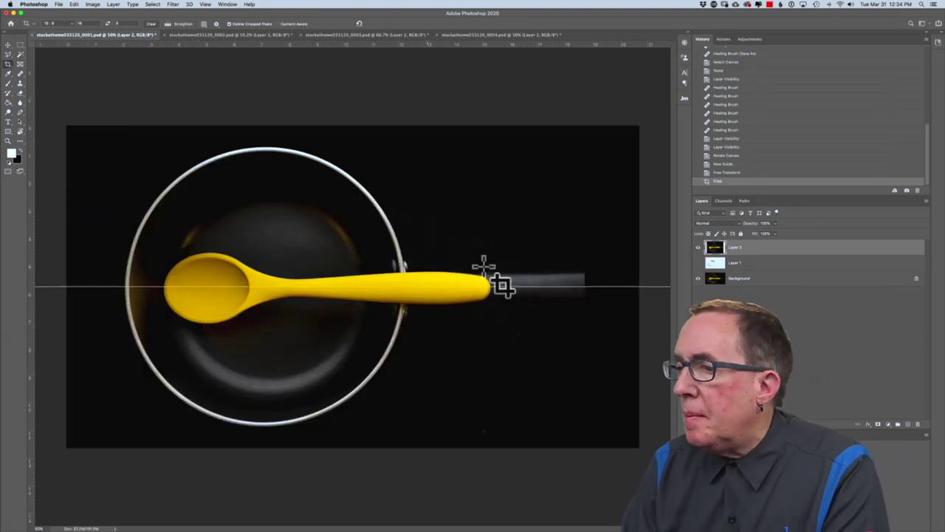
Hide the guide line with View > Extras
{"action": "left_click", "coordinate": [206, 6]}
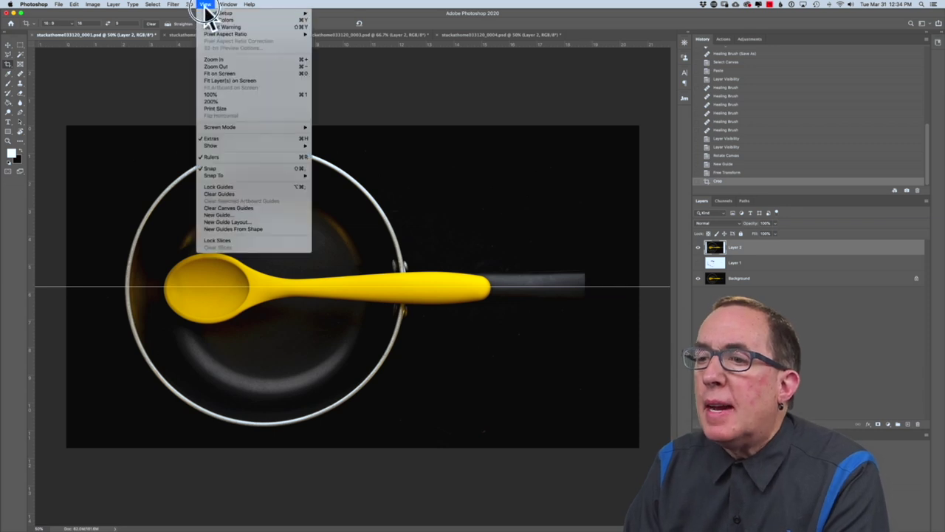
{"action": "left_click", "coordinate": [213, 138]}
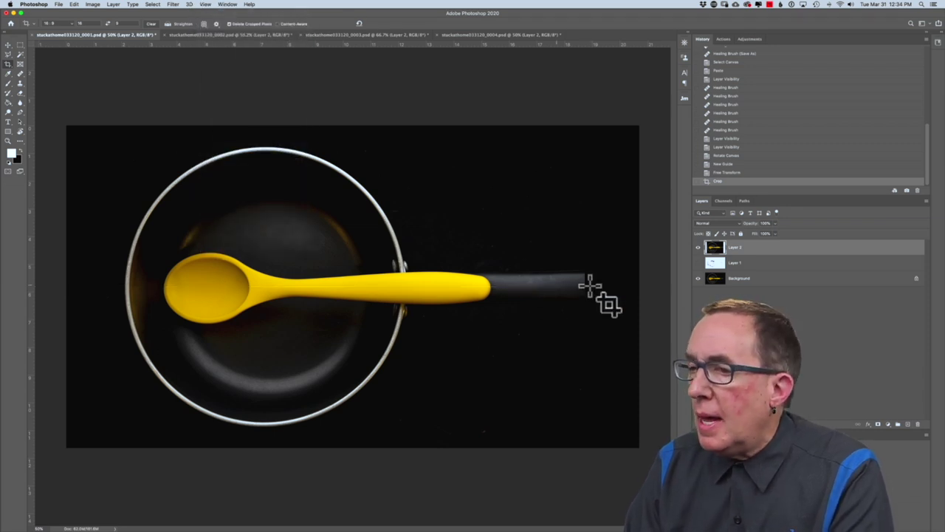
{"action": "left_click", "coordinate": [20, 44]}
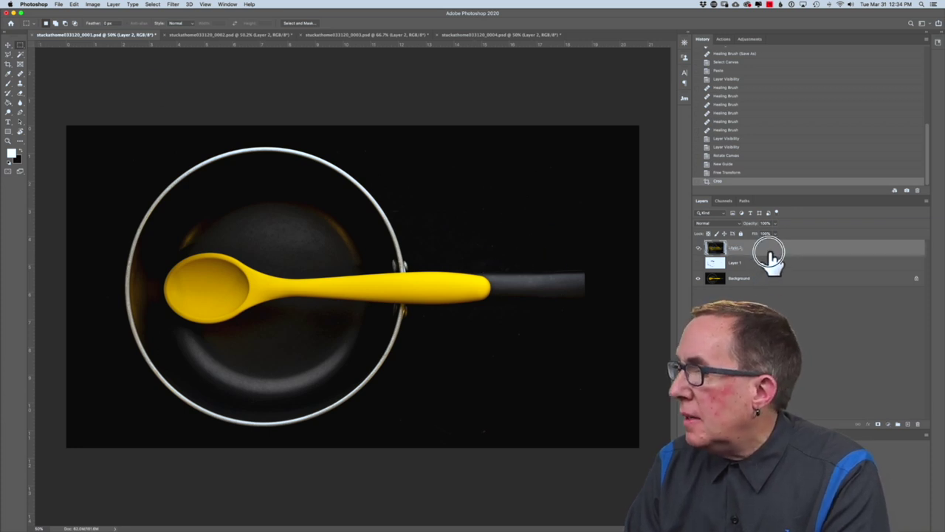
Duplicate Layer 2 and Content-Aware Scale the selected handle end out to the right edge
{"action": "left_click_drag", "start_coordinate": [769, 254], "coordinate": [908, 423]}
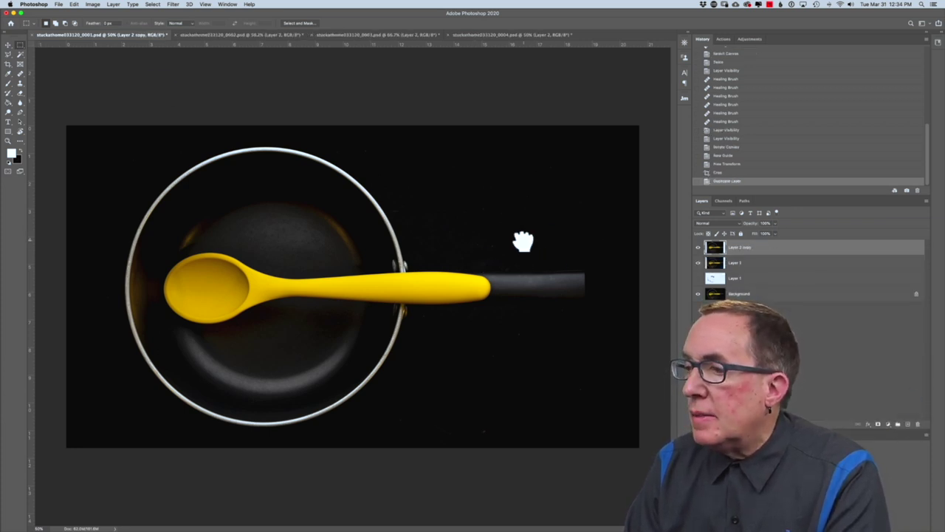
{"action": "left_click_drag", "start_coordinate": [518, 240], "coordinate": [585, 332]}
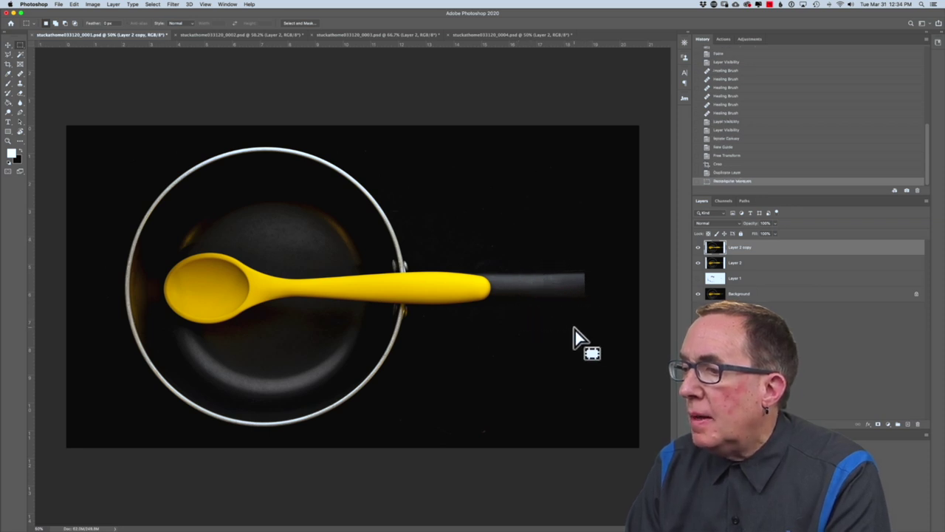
{"action": "left_click", "coordinate": [73, 4]}
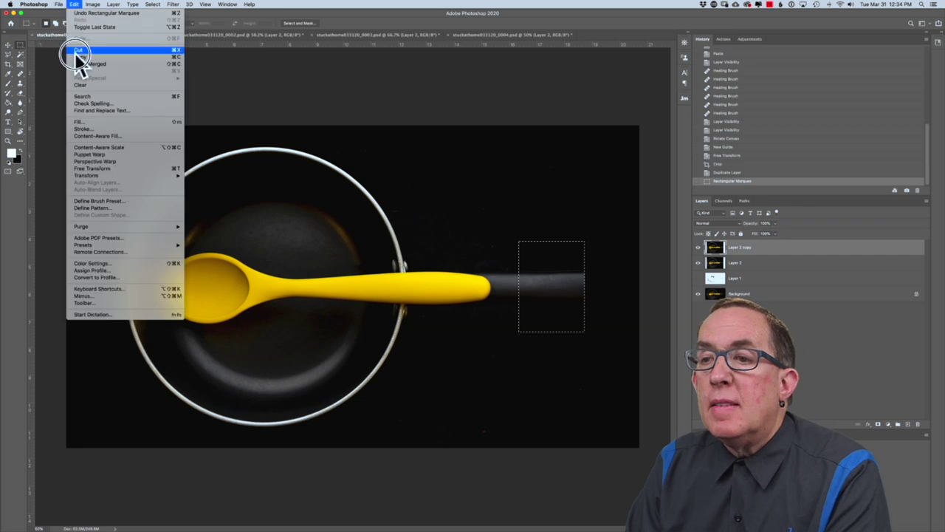
{"action": "left_click", "coordinate": [91, 147]}
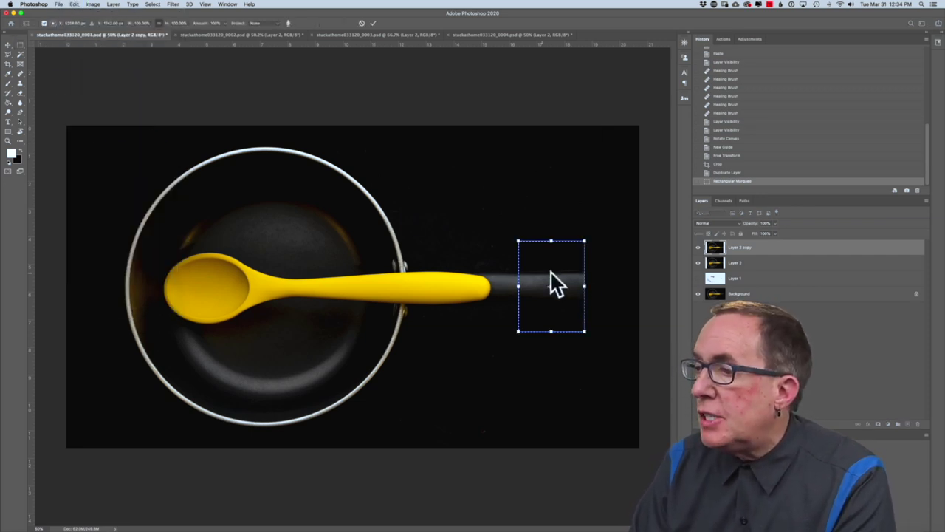
{"action": "left_click_drag", "start_coordinate": [585, 286], "coordinate": [639, 288]}
{"action": "key", "text": "Return"}
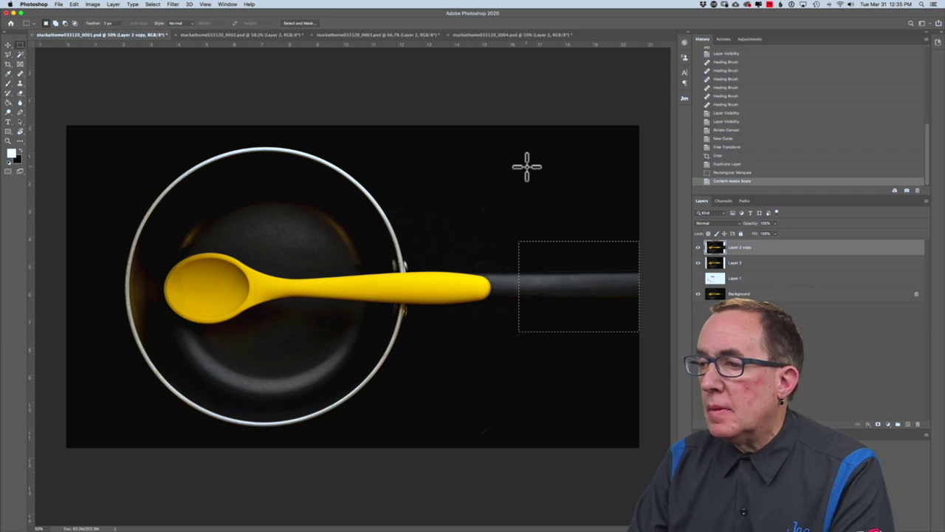
{"action": "key", "text": "super+d"}
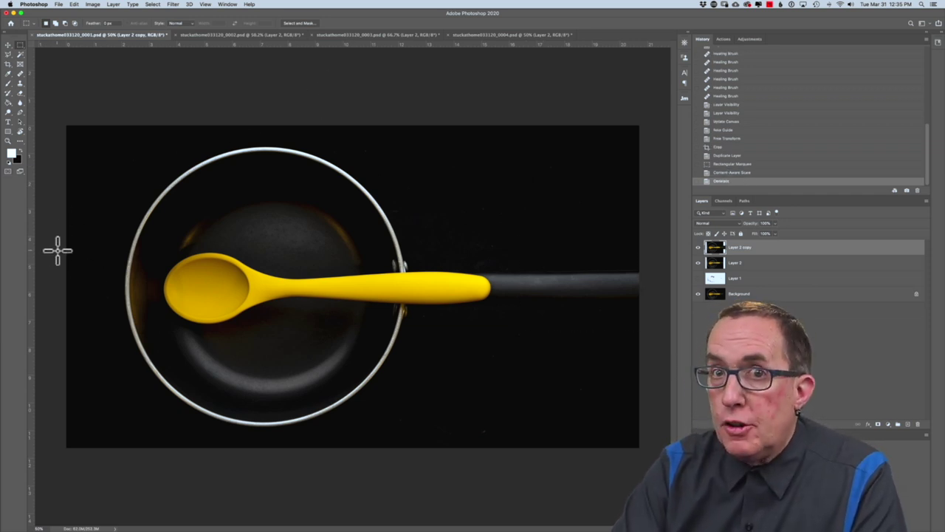
Add a new Soft Light layer, set black as foreground, and choose the Gradient tool
{"action": "key", "text": "super+shift+n"}
{"action": "key", "text": "Return"}
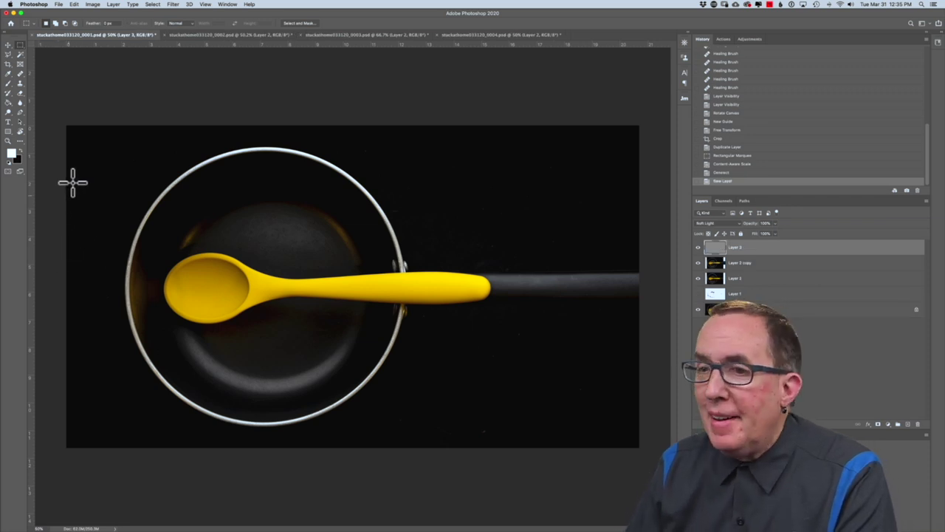
{"action": "left_click", "coordinate": [23, 151]}
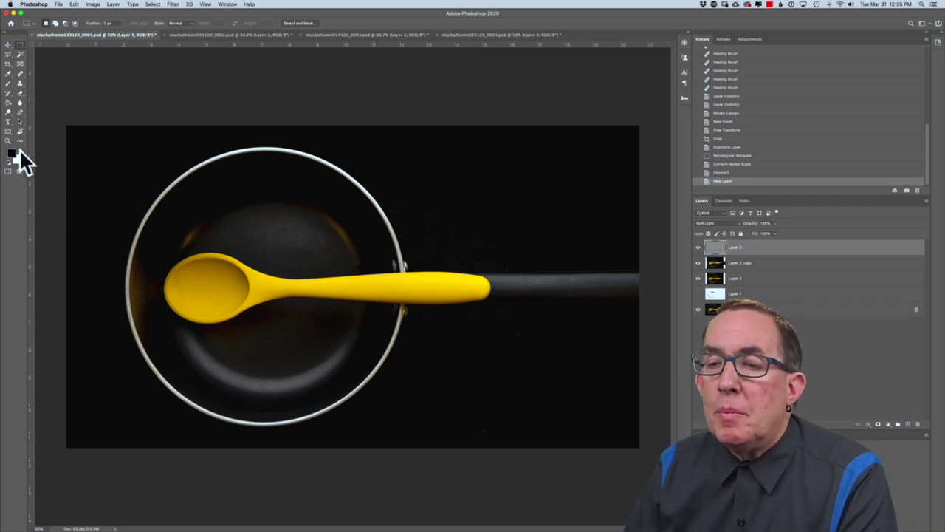
{"action": "left_click", "coordinate": [21, 105]}
{"action": "left_click", "coordinate": [31, 102]}
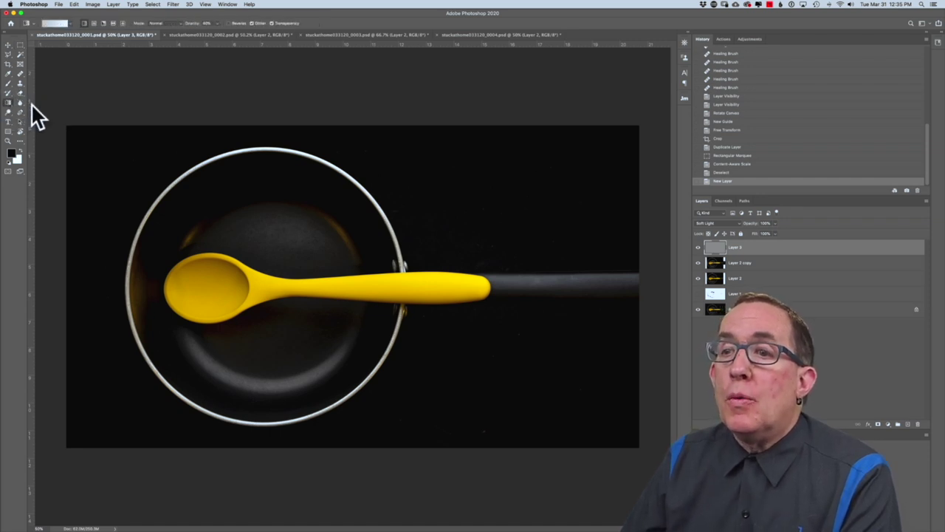
{"action": "left_click", "coordinate": [70, 23]}
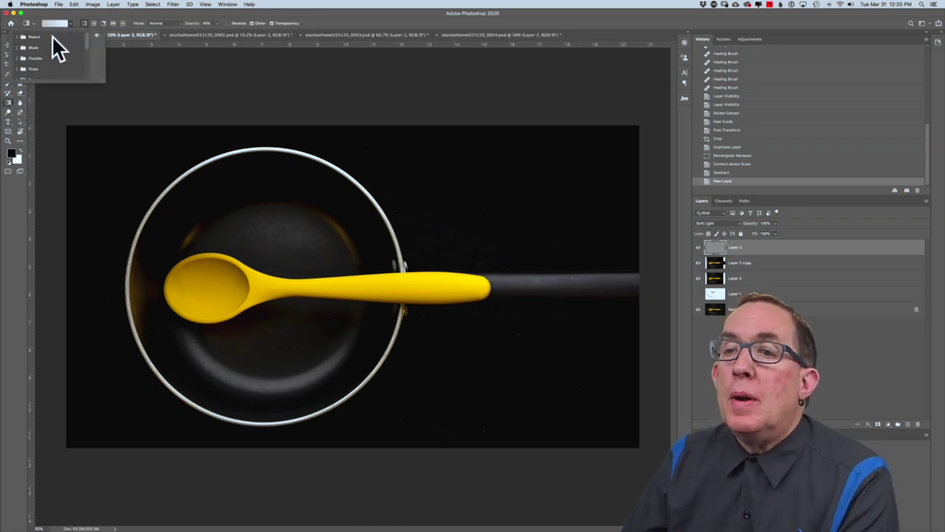
{"action": "left_click", "coordinate": [39, 23]}
{"action": "left_click", "coordinate": [36, 23]}
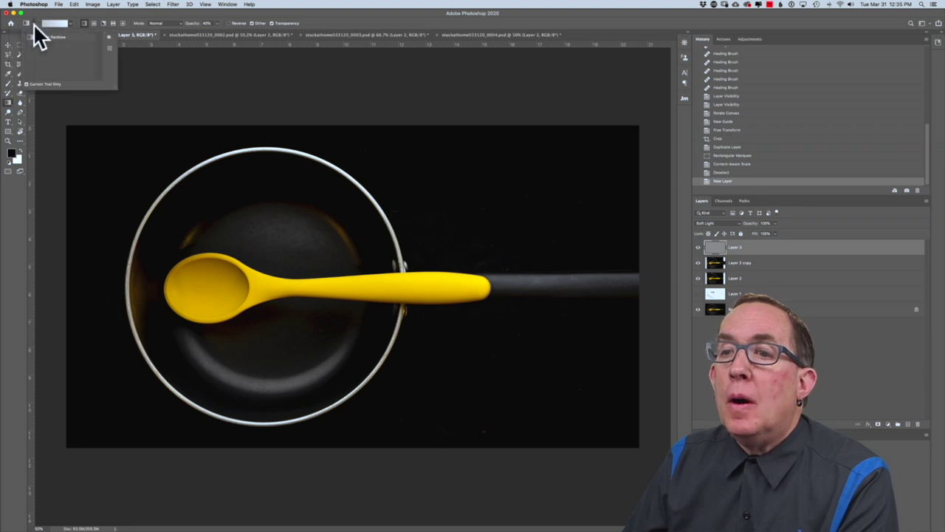
{"action": "left_click", "coordinate": [42, 21]}
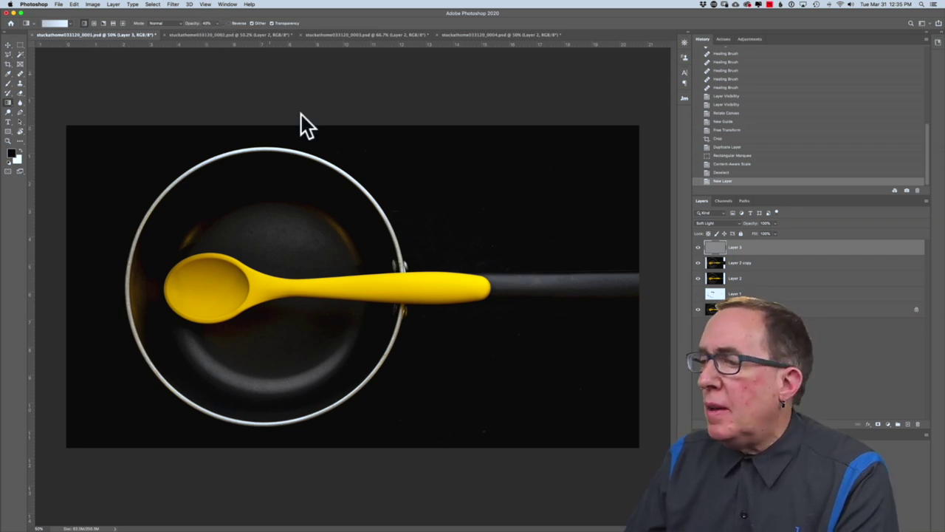
Drag gradients to darken the pan handle and the upper-left, lower-left and left edges
{"action": "left_click_drag", "start_coordinate": [586, 280], "coordinate": [499, 282]}
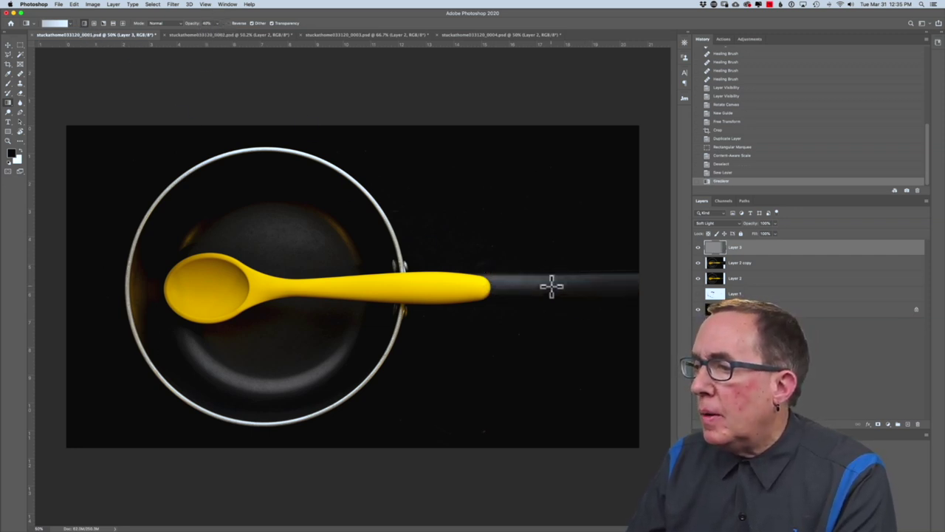
{"action": "left_click_drag", "start_coordinate": [570, 280], "coordinate": [520, 280]}
{"action": "left_click_drag", "start_coordinate": [624, 280], "coordinate": [537, 280]}
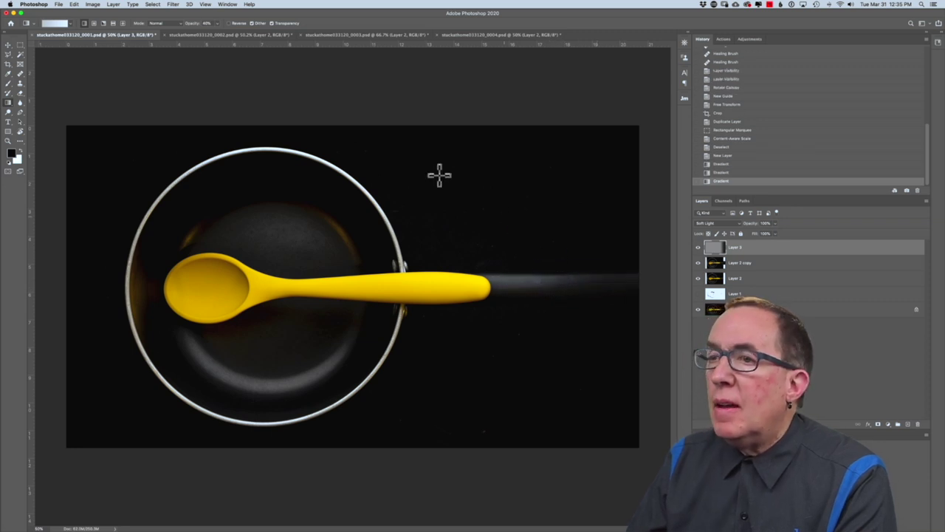
{"action": "left_click_drag", "start_coordinate": [100, 113], "coordinate": [208, 198]}
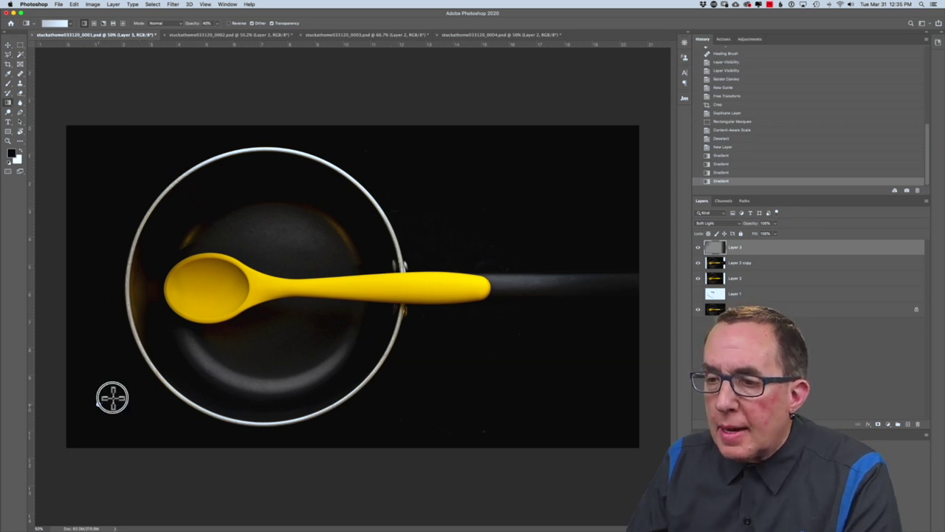
{"action": "left_click_drag", "start_coordinate": [98, 399], "coordinate": [202, 364]}
{"action": "left_click_drag", "start_coordinate": [71, 283], "coordinate": [157, 282]}
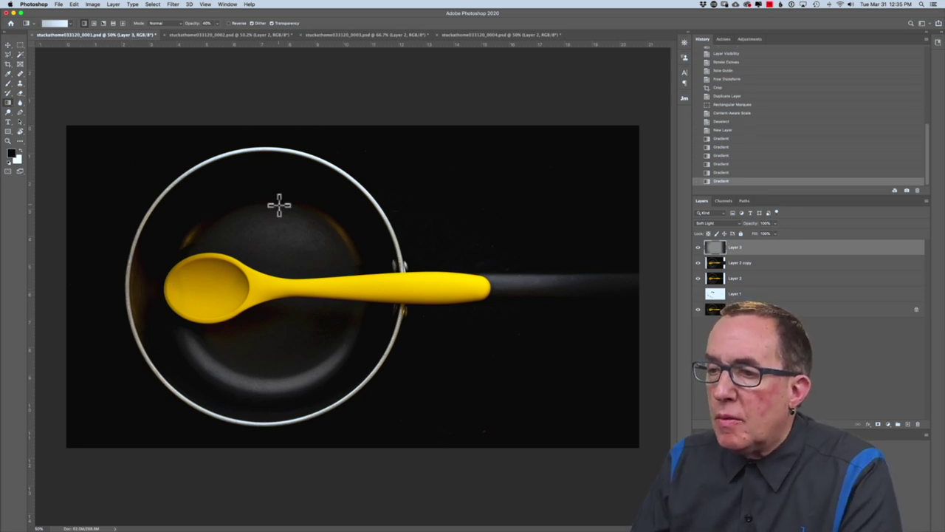
{"action": "left_click", "coordinate": [21, 150]}
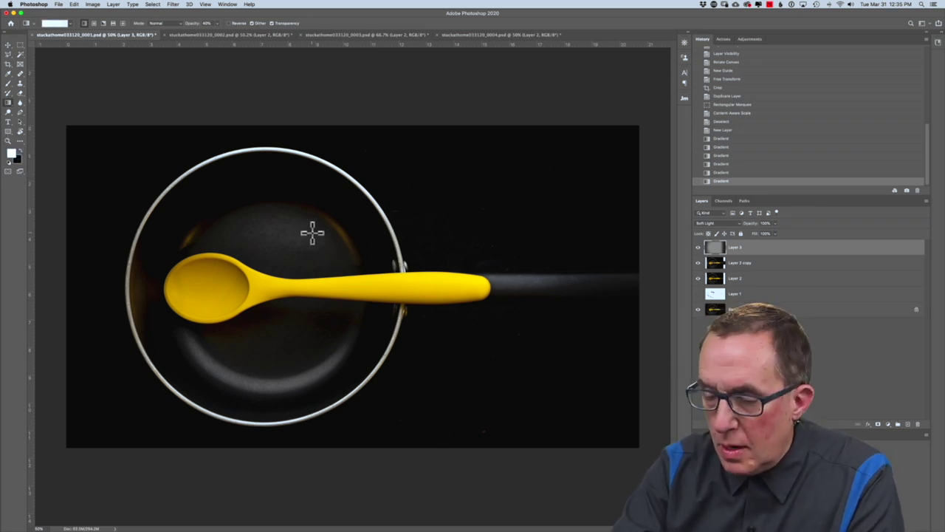
On a new layer, paint faint low-opacity white brush strokes across the pan toward the spoon
{"action": "key", "text": "alt+shift+super+n"}
{"action": "left_click", "coordinate": [8, 83]}
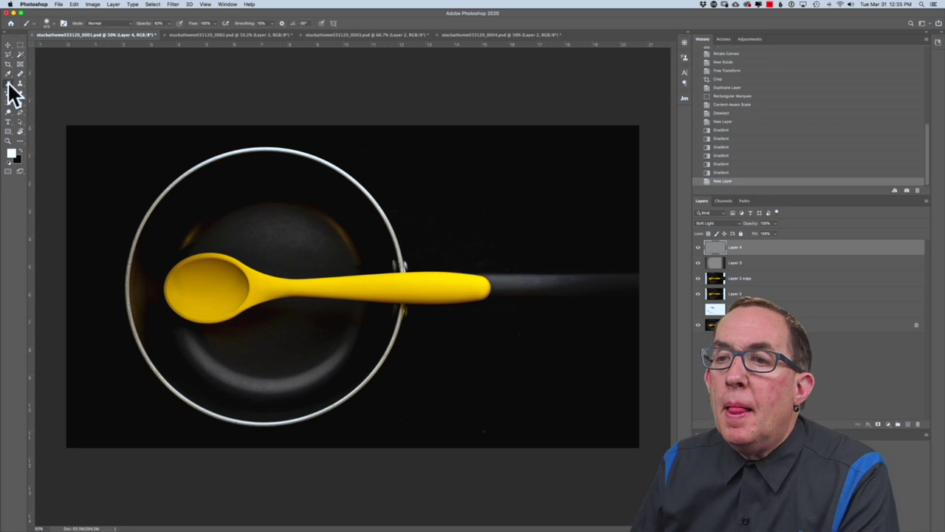
{"action": "left_click_drag", "start_coordinate": [138, 27], "coordinate": [131, 24]}
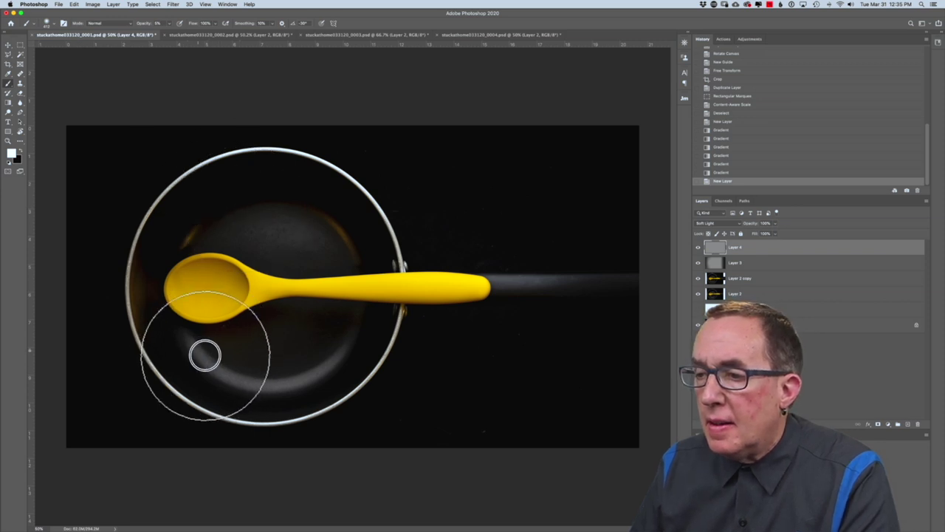
{"action": "mouse_move", "coordinate": [317, 369]}
{"action": "left_mouse_down"}
{"action": "mouse_move", "coordinate": [359, 320]}
{"action": "mouse_move", "coordinate": [327, 247]}
{"action": "mouse_move", "coordinate": [255, 232]}
{"action": "mouse_move", "coordinate": [308, 257]}
{"action": "left_mouse_up"}
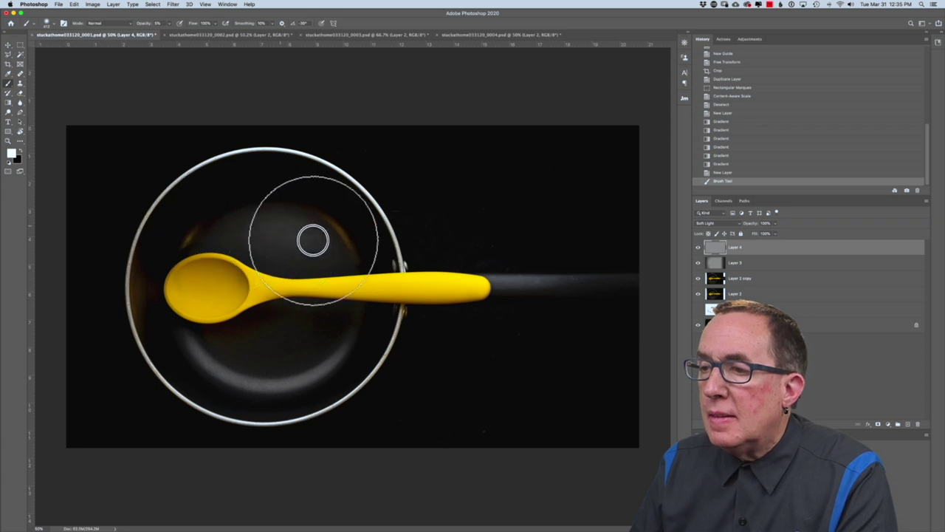
{"action": "mouse_move", "coordinate": [265, 231]}
{"action": "left_mouse_down"}
{"action": "mouse_move", "coordinate": [240, 229]}
{"action": "mouse_move", "coordinate": [315, 244]}
{"action": "mouse_move", "coordinate": [232, 262]}
{"action": "mouse_move", "coordinate": [223, 278]}
{"action": "mouse_move", "coordinate": [194, 273]}
{"action": "mouse_move", "coordinate": [194, 309]}
{"action": "mouse_move", "coordinate": [336, 306]}
{"action": "left_mouse_up"}
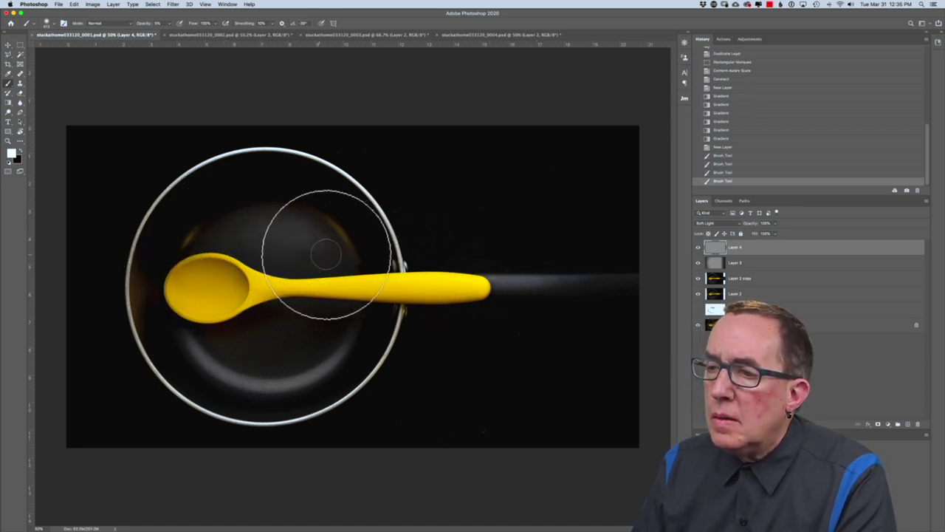
{"action": "left_click_drag", "start_coordinate": [328, 244], "coordinate": [133, 244]}
Shade along the yellow spoon handle, brighten around the spoon head, then merge visible layers into Layer 5
{"action": "left_click", "coordinate": [211, 274]}
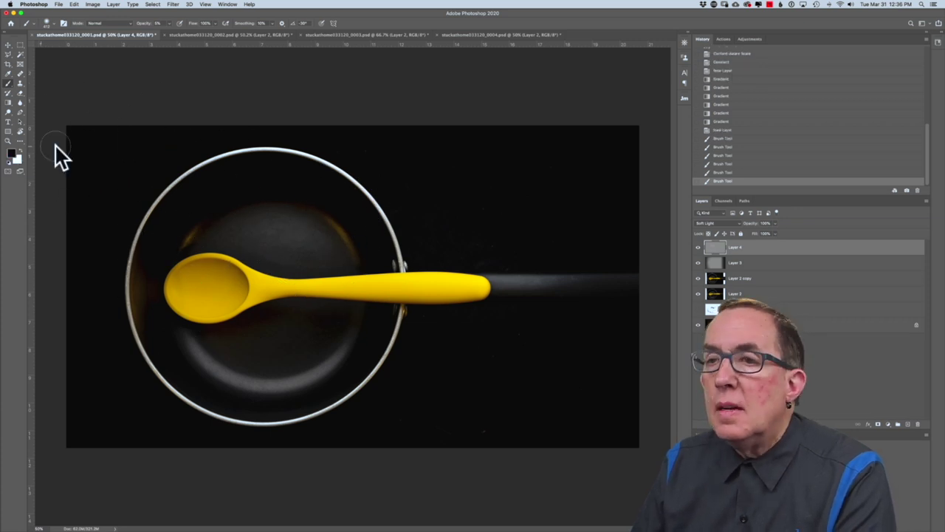
{"action": "left_click", "coordinate": [47, 23]}
{"action": "left_click", "coordinate": [270, 274]}
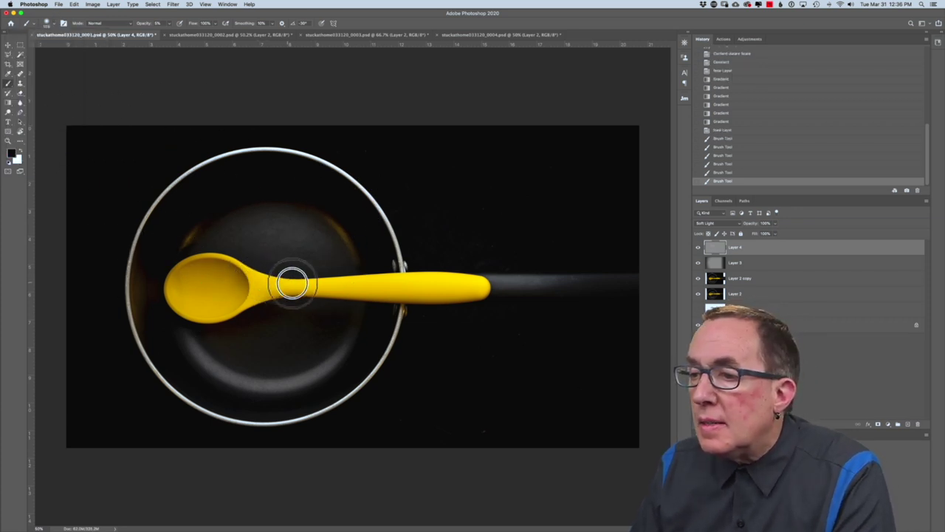
{"action": "mouse_move", "coordinate": [342, 283]}
{"action": "left_mouse_down"}
{"action": "mouse_move", "coordinate": [458, 278]}
{"action": "mouse_move", "coordinate": [482, 288]}
{"action": "mouse_move", "coordinate": [458, 277]}
{"action": "mouse_move", "coordinate": [263, 282]}
{"action": "mouse_move", "coordinate": [262, 292]}
{"action": "mouse_move", "coordinate": [210, 315]}
{"action": "mouse_move", "coordinate": [210, 245]}
{"action": "left_mouse_up"}
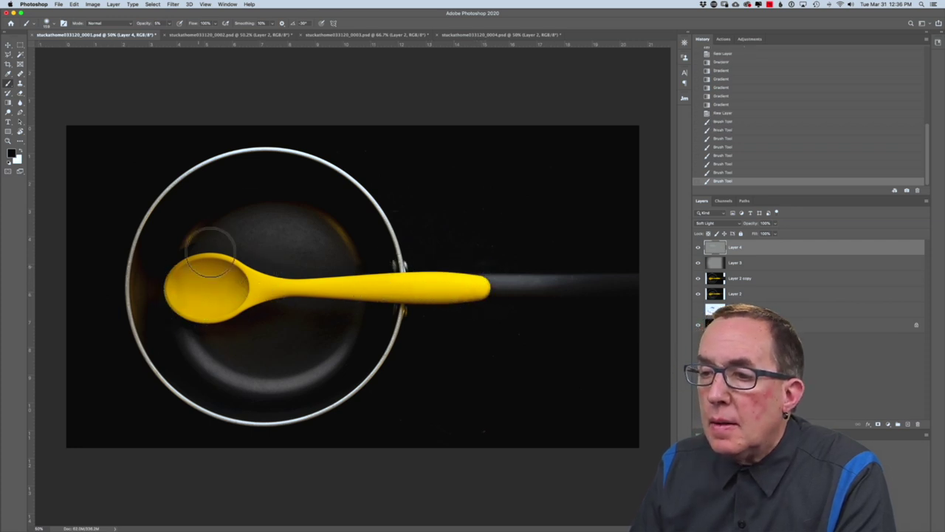
{"action": "left_click", "coordinate": [18, 149]}
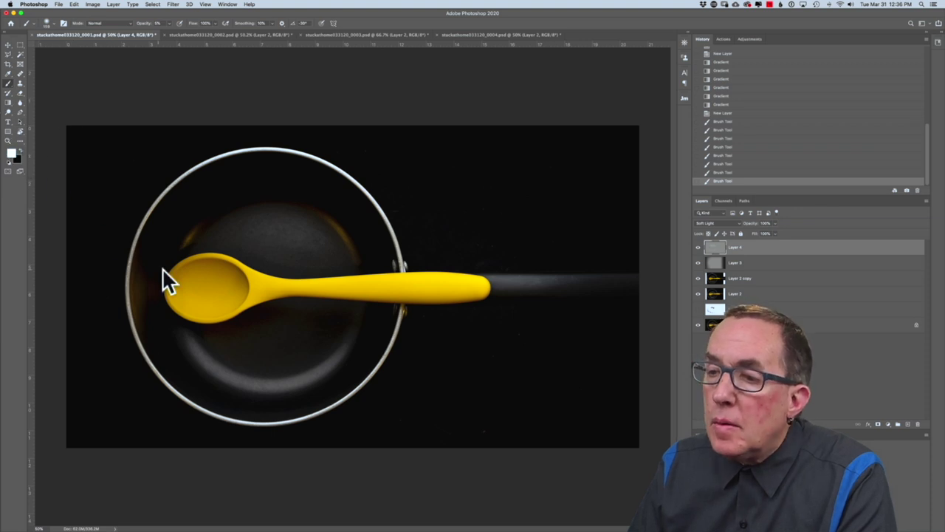
{"action": "mouse_move", "coordinate": [181, 284]}
{"action": "left_mouse_down"}
{"action": "mouse_move", "coordinate": [179, 274]}
{"action": "mouse_move", "coordinate": [240, 280]}
{"action": "left_mouse_up"}
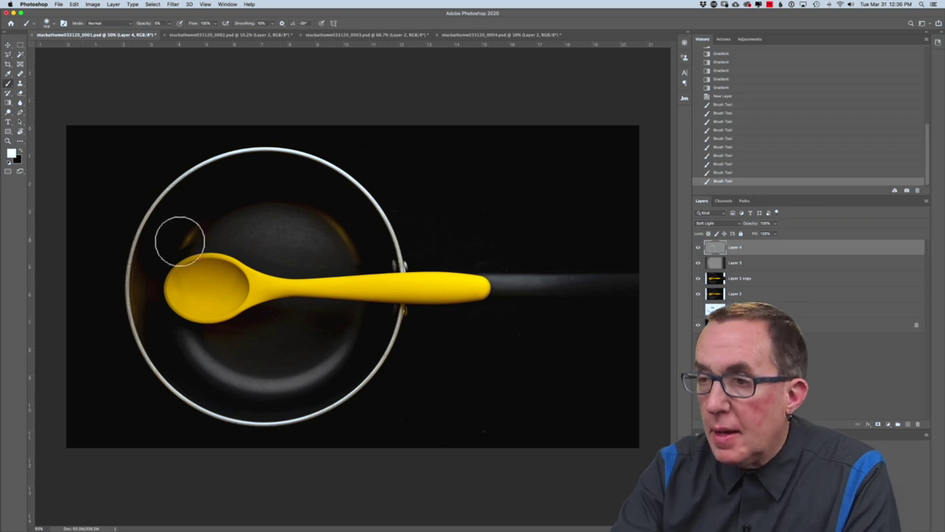
{"action": "key", "text": "super+alt+shift+e"}
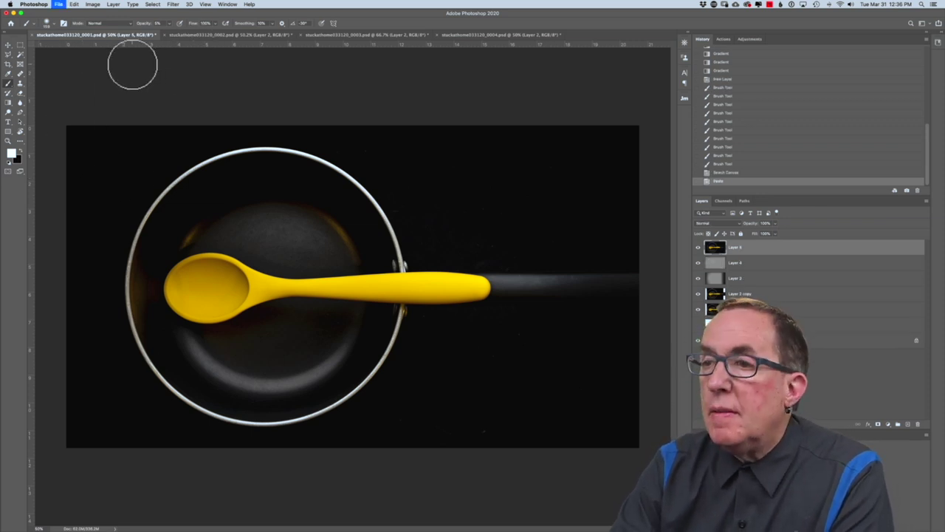
Save the first photo, then try a portrait crop on the spoon close-up and cancel it
{"action": "key", "text": "super+s"}
{"action": "left_click", "coordinate": [223, 35]}
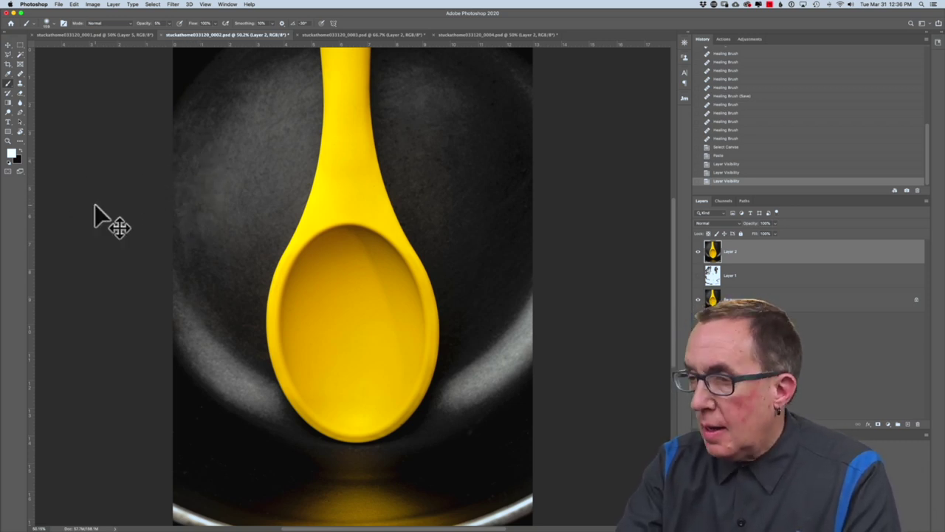
{"action": "key", "text": "super+minus"}
{"action": "key", "text": "super+minus"}
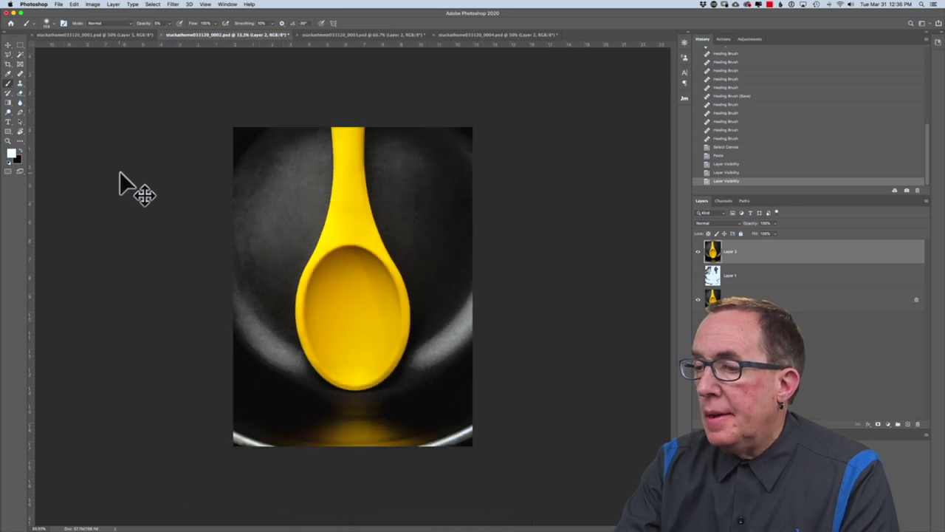
{"action": "left_click", "coordinate": [8, 63]}
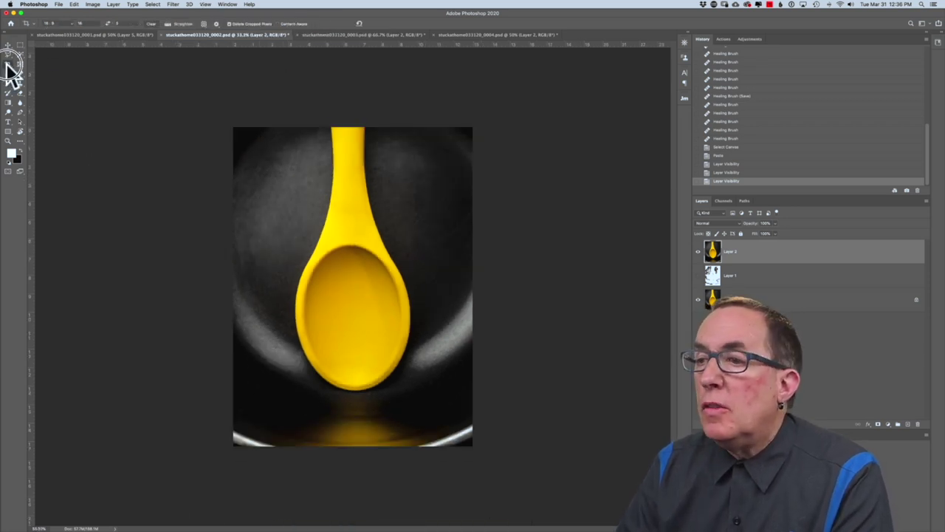
{"action": "left_click_drag", "start_coordinate": [246, 127], "coordinate": [384, 205]}
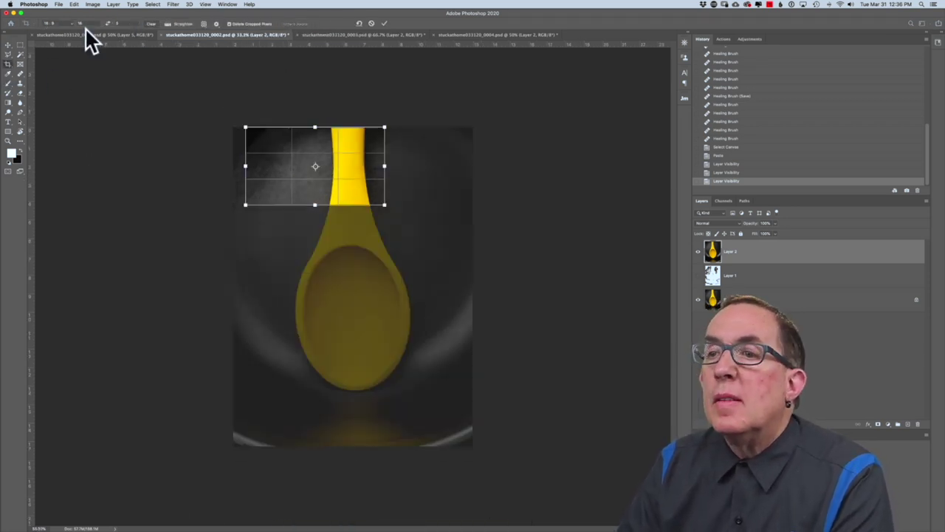
{"action": "left_click", "coordinate": [107, 25]}
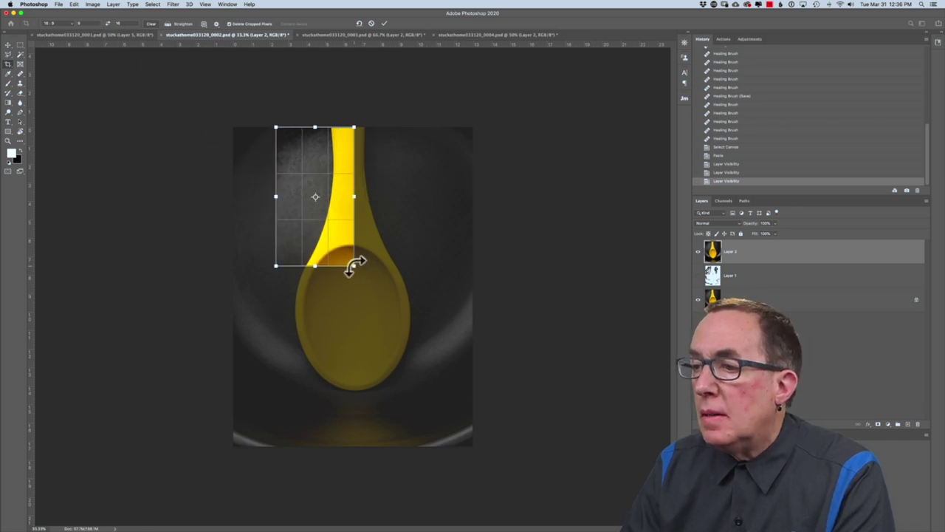
{"action": "left_click_drag", "start_coordinate": [354, 266], "coordinate": [437, 427]}
{"action": "left_click_drag", "start_coordinate": [359, 391], "coordinate": [355, 384]}
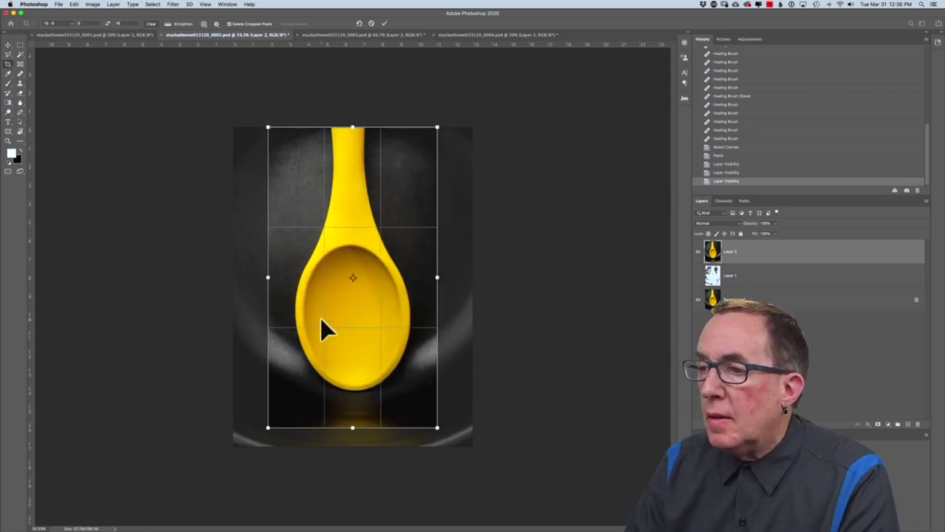
{"action": "left_click_drag", "start_coordinate": [253, 120], "coordinate": [253, 120]}
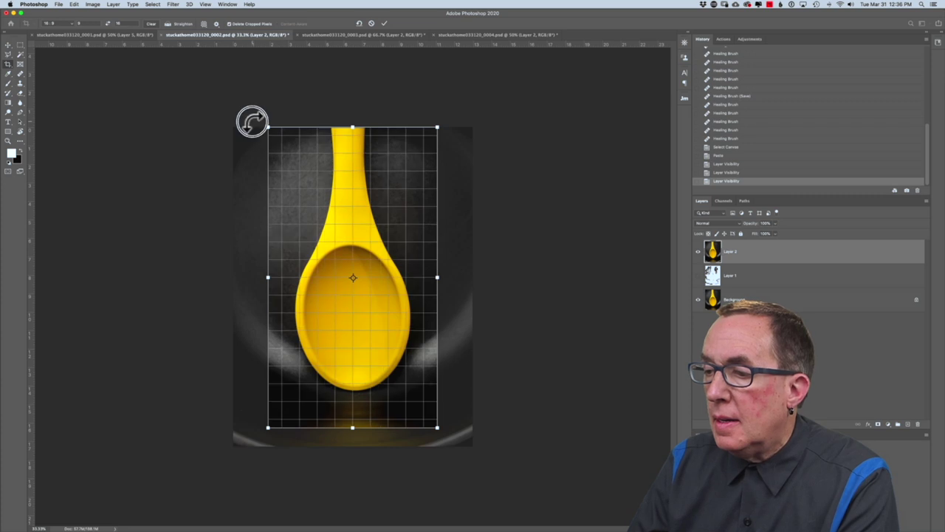
{"action": "key", "text": "Escape"}
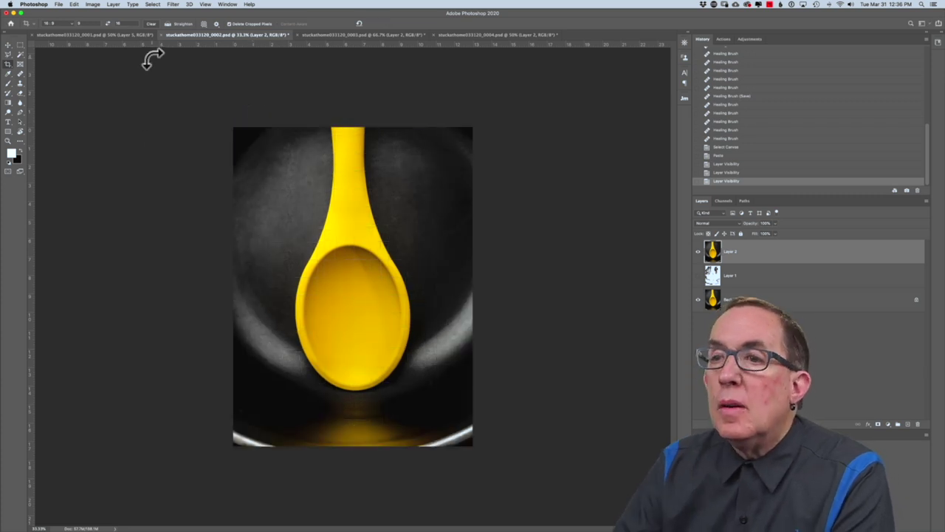
Crop the spoon close-up with the W x H x Resolution preset, rotating slightly, and save it
{"action": "left_click", "coordinate": [73, 23]}
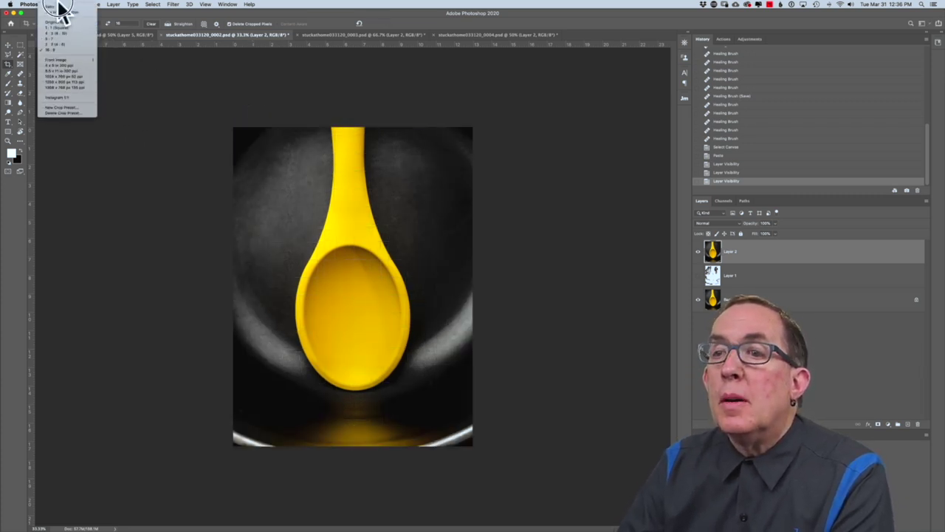
{"action": "left_click", "coordinate": [59, 12]}
{"action": "left_click_drag", "start_coordinate": [257, 127], "coordinate": [462, 425]}
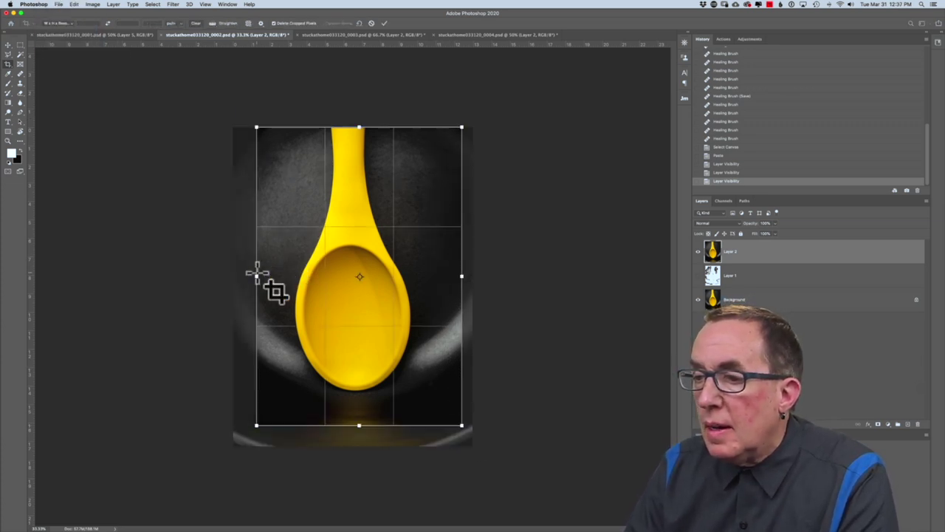
{"action": "left_click_drag", "start_coordinate": [257, 276], "coordinate": [245, 274]}
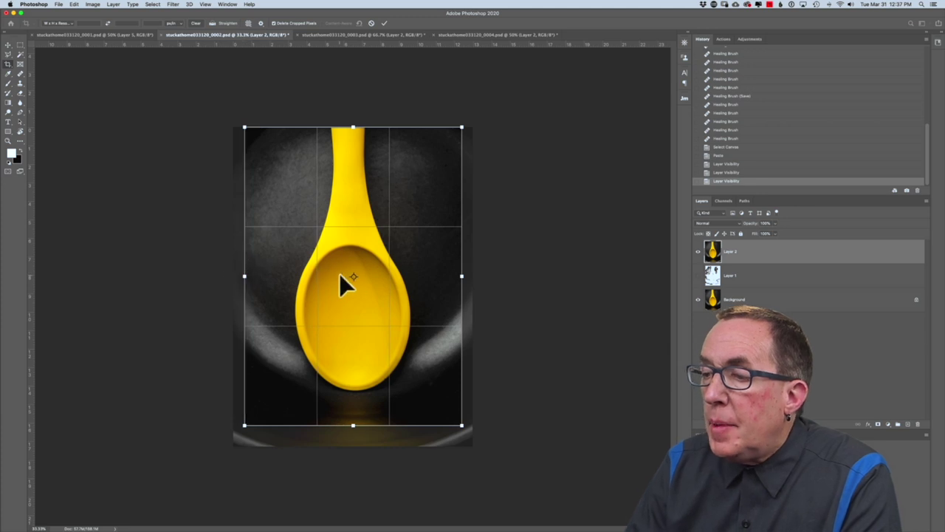
{"action": "left_click_drag", "start_coordinate": [352, 287], "coordinate": [352, 288]}
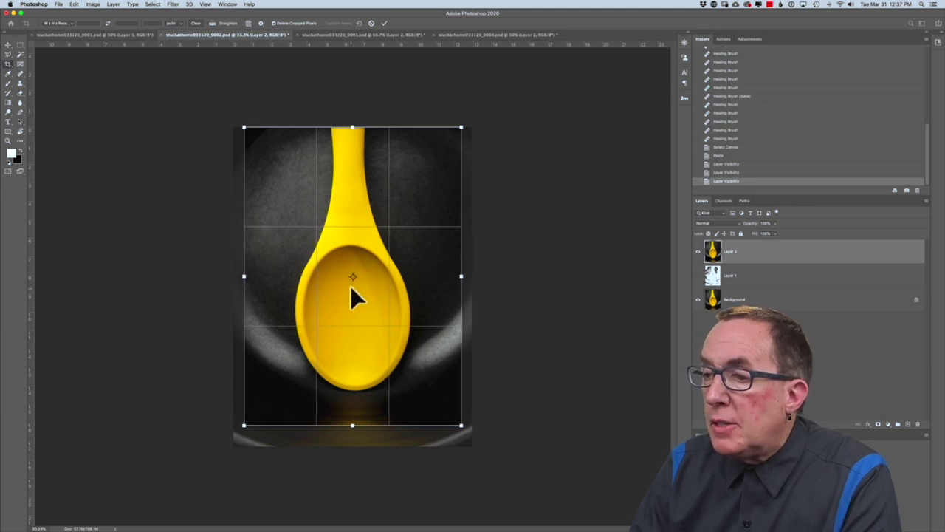
{"action": "left_click_drag", "start_coordinate": [228, 120], "coordinate": [228, 120]}
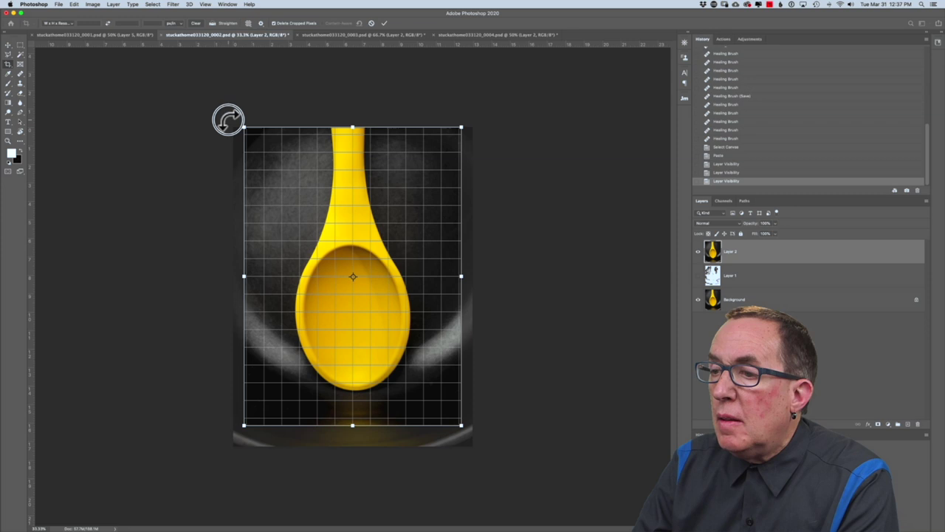
{"action": "left_click_drag", "start_coordinate": [227, 120], "coordinate": [222, 119]}
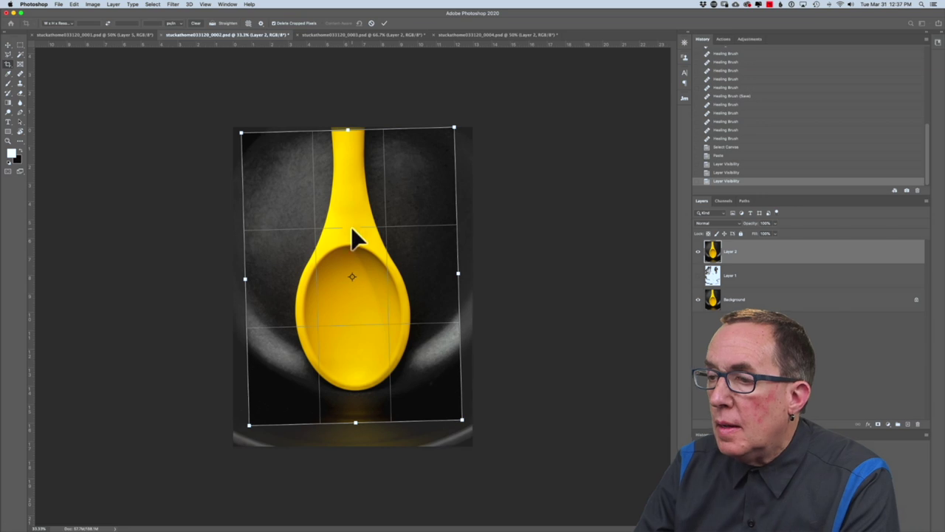
{"action": "left_click_drag", "start_coordinate": [359, 422], "coordinate": [362, 428]}
{"action": "key", "text": "Return"}
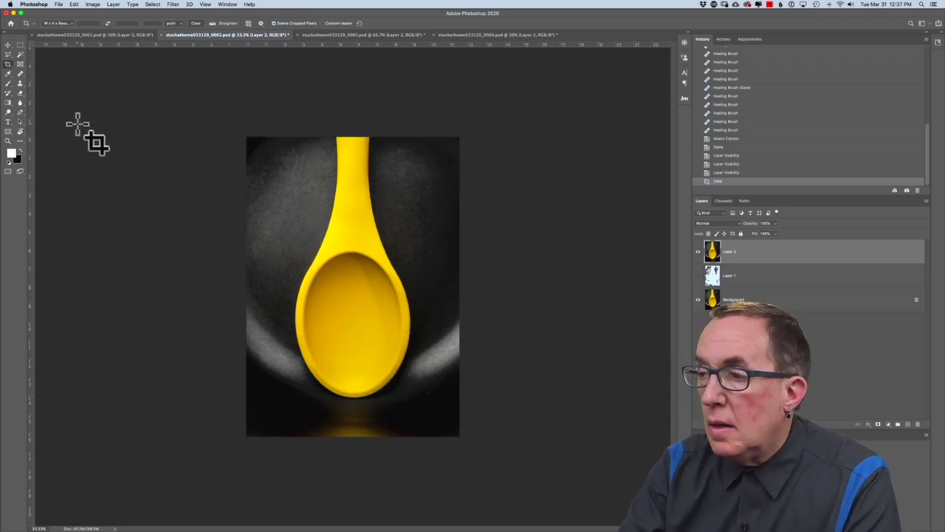
{"action": "key", "text": "super+s"}
Bring up document 0003 and turn it 180° with two 90° clockwise rotations
{"action": "left_click", "coordinate": [347, 34]}
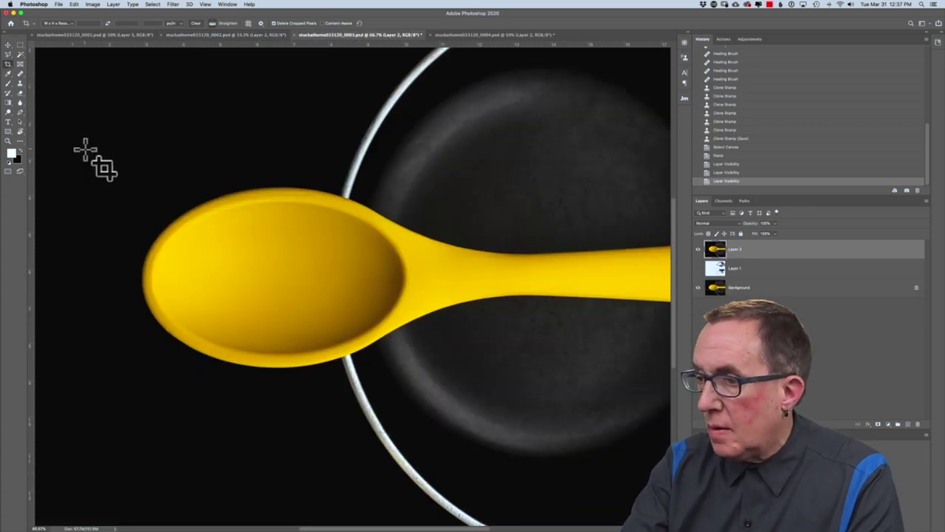
{"action": "key", "text": "super+minus"}
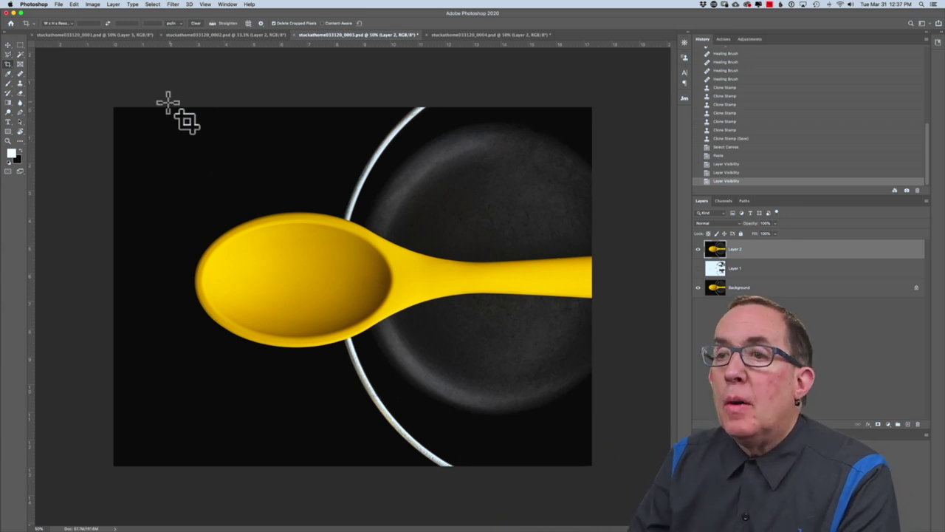
{"action": "left_click", "coordinate": [92, 4]}
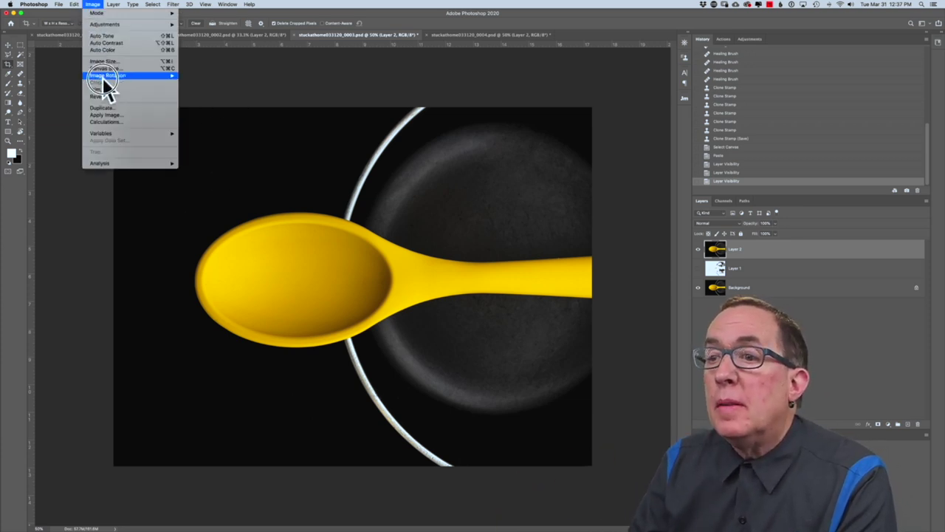
{"action": "left_click", "coordinate": [211, 83]}
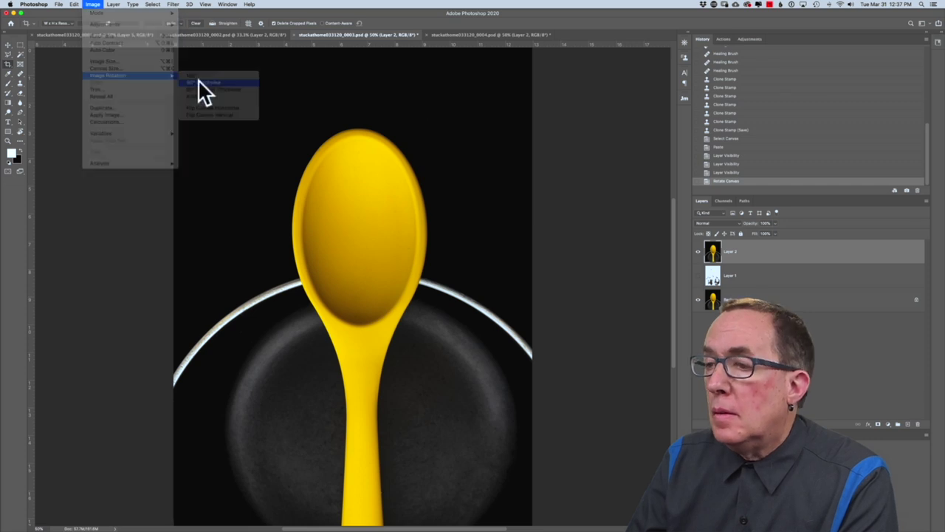
{"action": "left_click", "coordinate": [198, 82]}
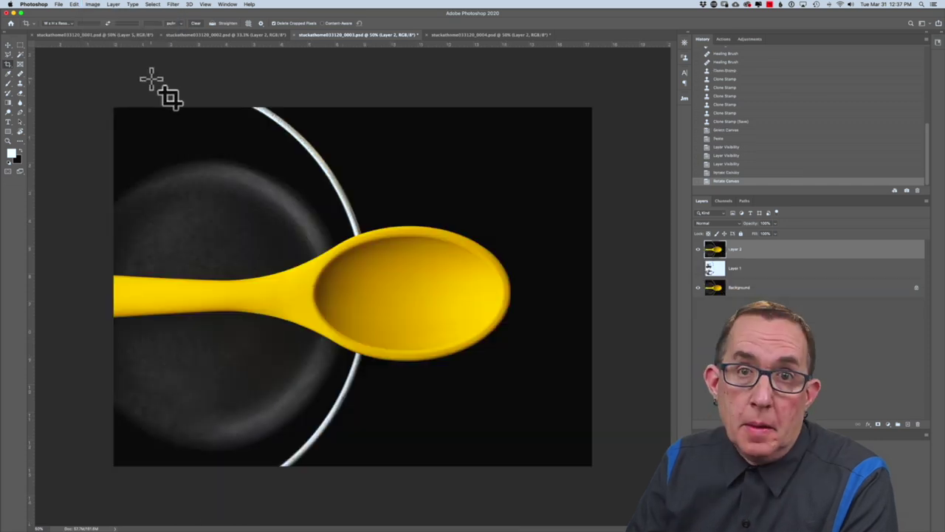
Crop the photo to 16:9, lowering the frame and rotating it slightly to straighten
{"action": "left_click", "coordinate": [69, 23]}
{"action": "left_click", "coordinate": [63, 60]}
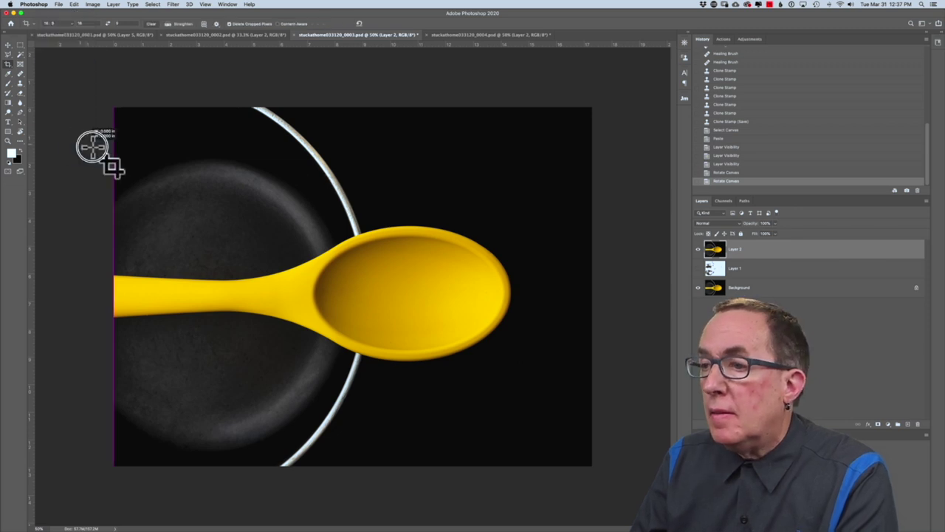
{"action": "left_click_drag", "start_coordinate": [95, 147], "coordinate": [555, 415]}
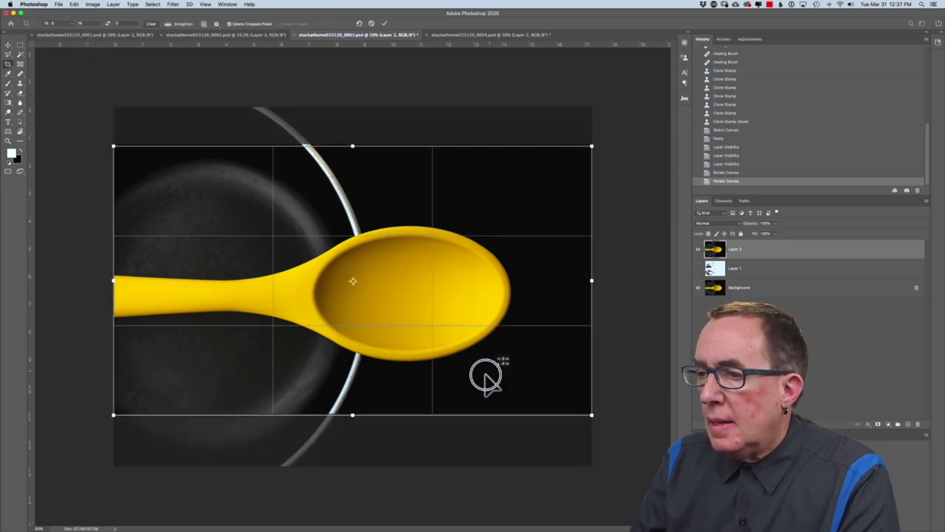
{"action": "left_click_drag", "start_coordinate": [488, 379], "coordinate": [493, 405]}
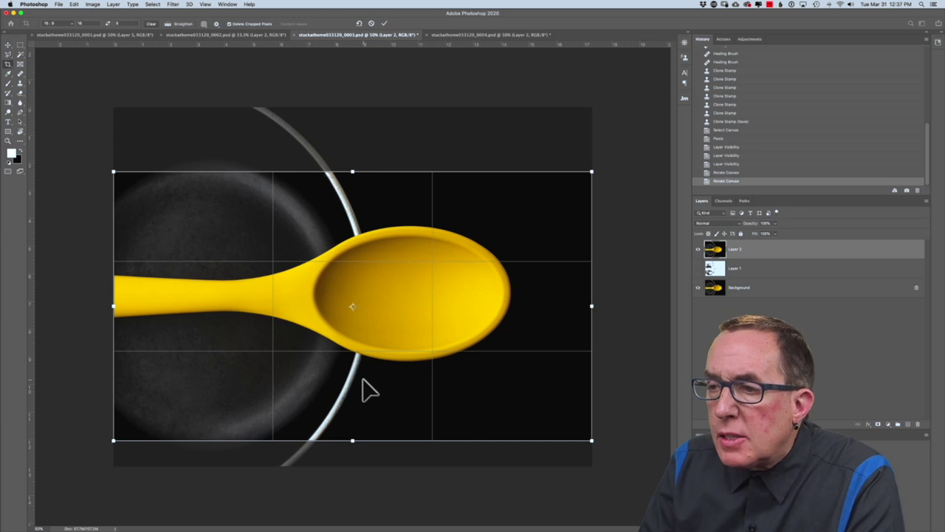
{"action": "mouse_move", "coordinate": [363, 379]}
{"action": "left_mouse_down"}
{"action": "mouse_move", "coordinate": [366, 359]}
{"action": "mouse_move", "coordinate": [375, 390]}
{"action": "left_mouse_up"}
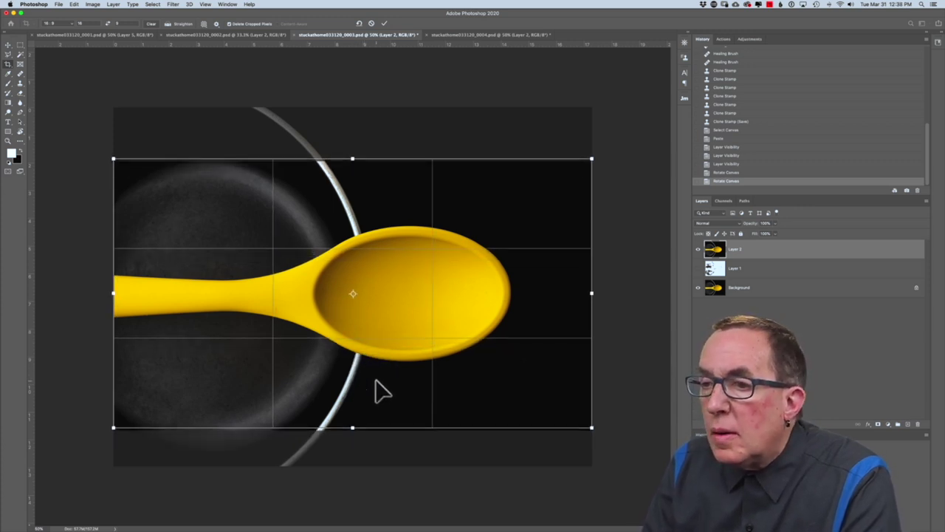
{"action": "left_click_drag", "start_coordinate": [102, 149], "coordinate": [95, 150]}
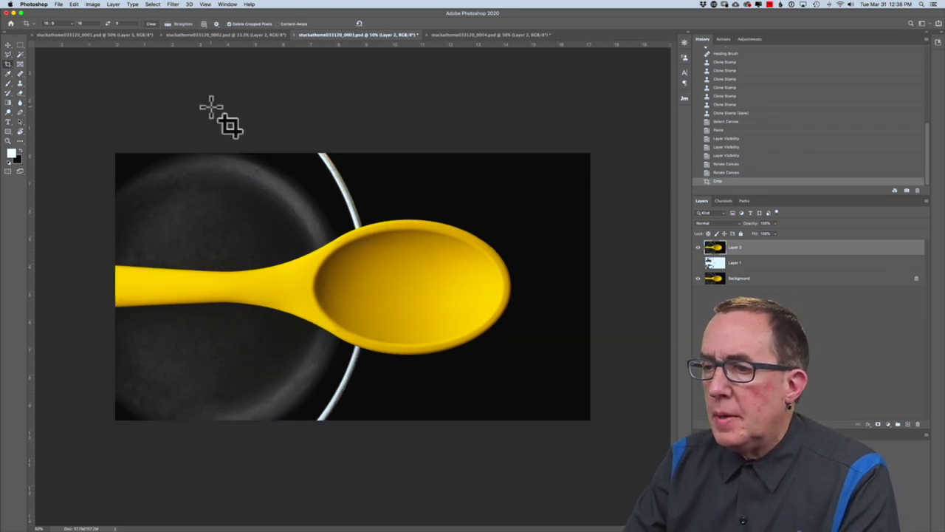
{"action": "key", "text": "ctrl+shift+n"}
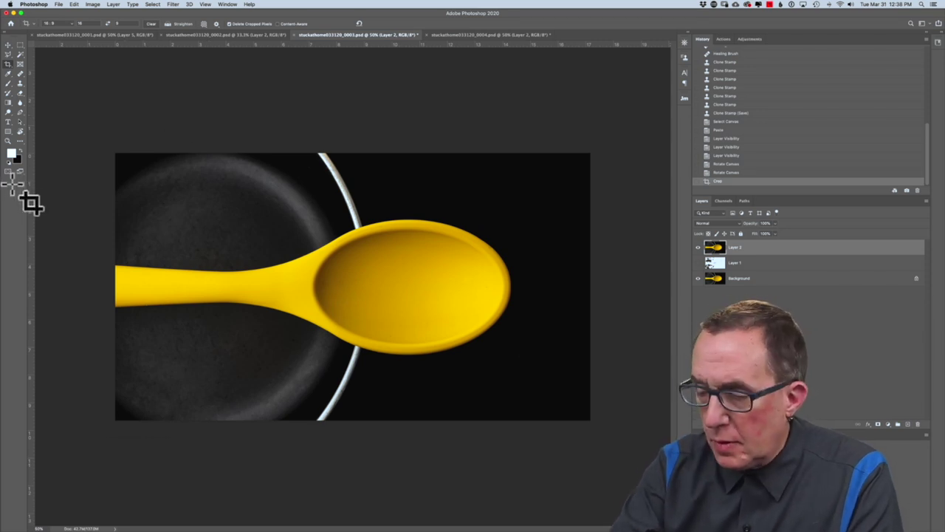
Drag black gradients in from the top-left, bottom-left and left edges to darken the pan's corners
{"action": "left_click", "coordinate": [18, 149]}
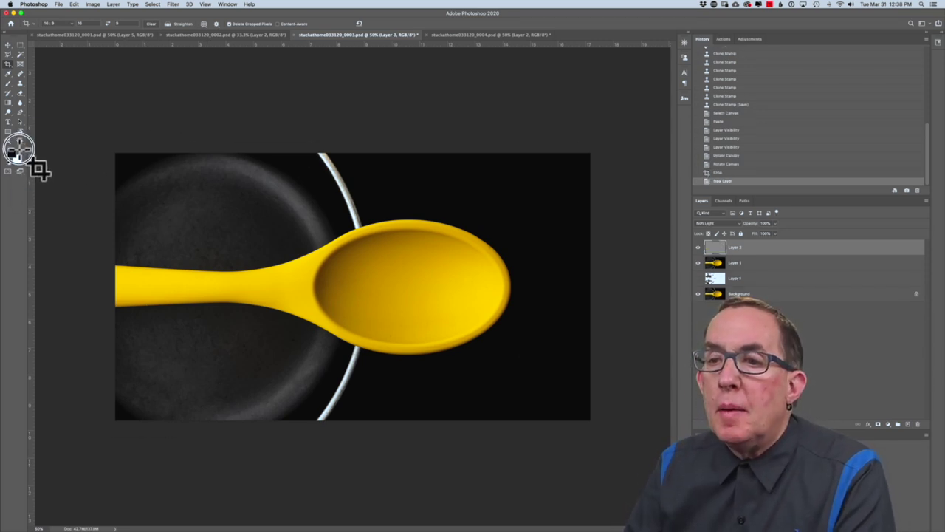
{"action": "left_click", "coordinate": [9, 103]}
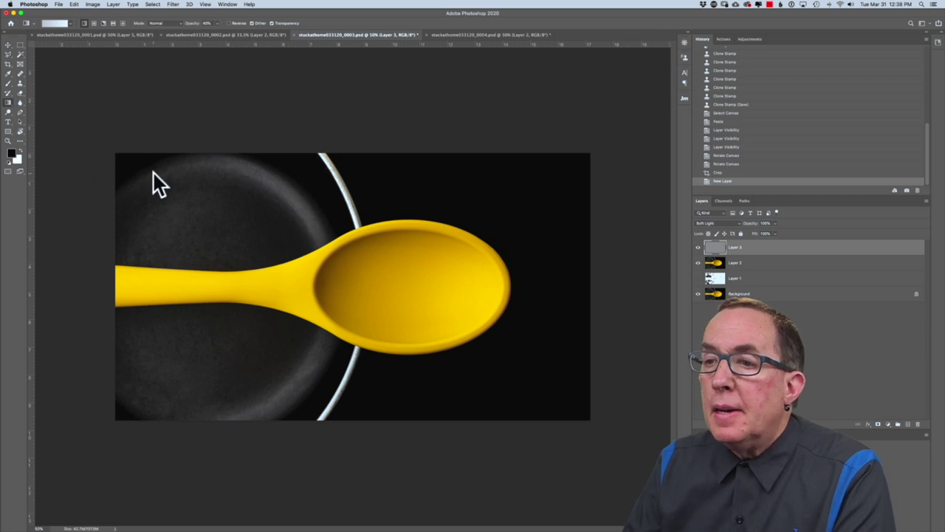
{"action": "left_click_drag", "start_coordinate": [139, 153], "coordinate": [181, 194]}
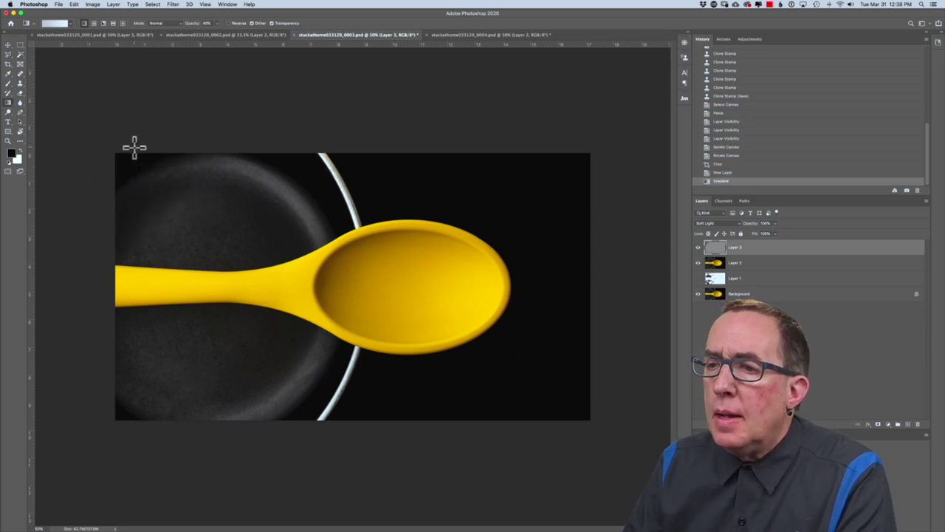
{"action": "left_click_drag", "start_coordinate": [135, 148], "coordinate": [185, 189]}
{"action": "left_click_drag", "start_coordinate": [112, 419], "coordinate": [160, 382]}
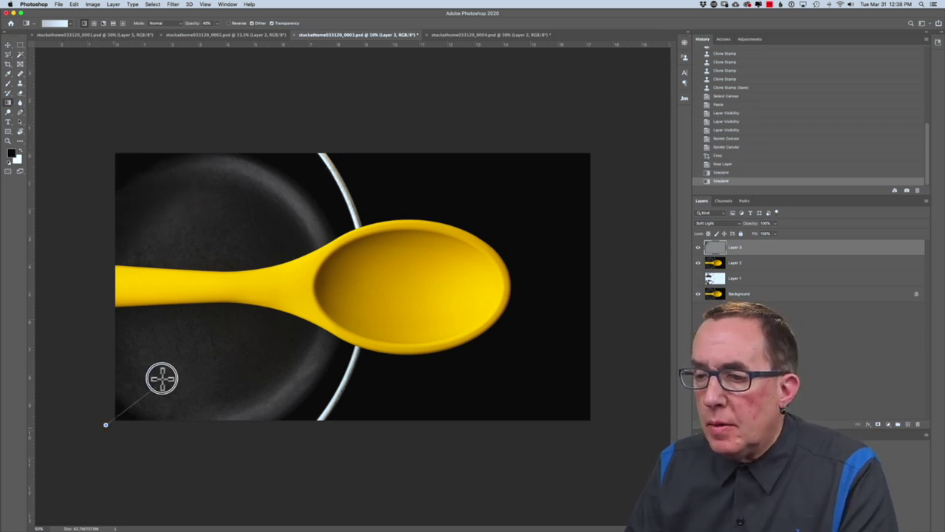
{"action": "left_click_drag", "start_coordinate": [117, 419], "coordinate": [170, 389]}
{"action": "left_click_drag", "start_coordinate": [133, 418], "coordinate": [185, 391]}
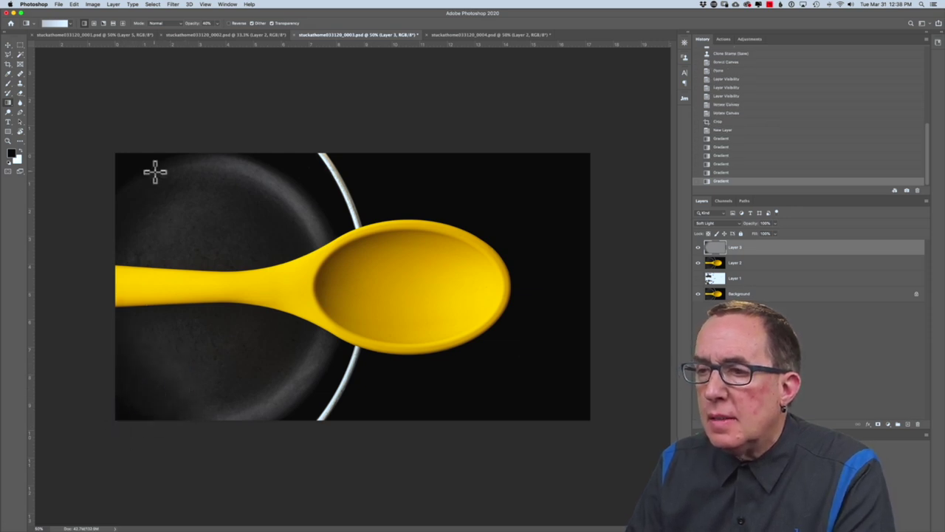
{"action": "left_click_drag", "start_coordinate": [145, 159], "coordinate": [207, 226]}
{"action": "left_click_drag", "start_coordinate": [188, 169], "coordinate": [211, 196]}
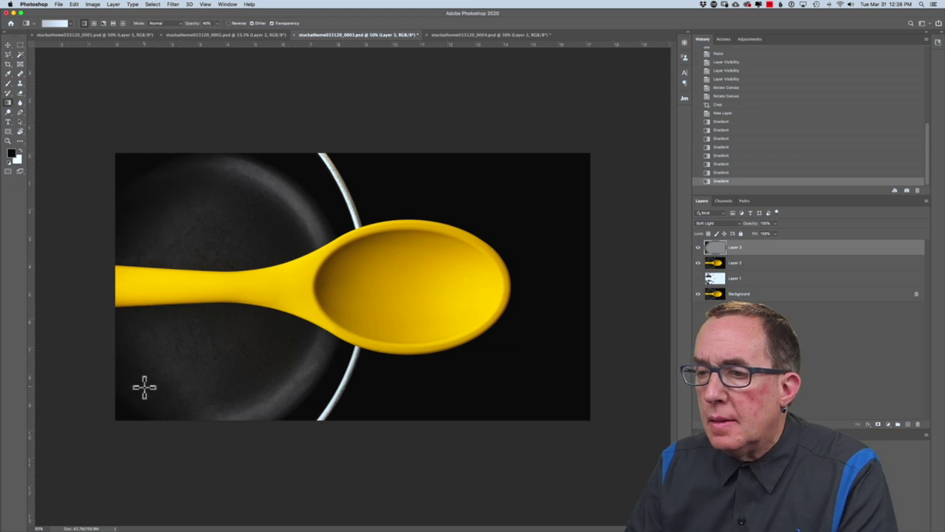
{"action": "left_click_drag", "start_coordinate": [145, 415], "coordinate": [148, 354]}
{"action": "left_click_drag", "start_coordinate": [130, 284], "coordinate": [267, 285]}
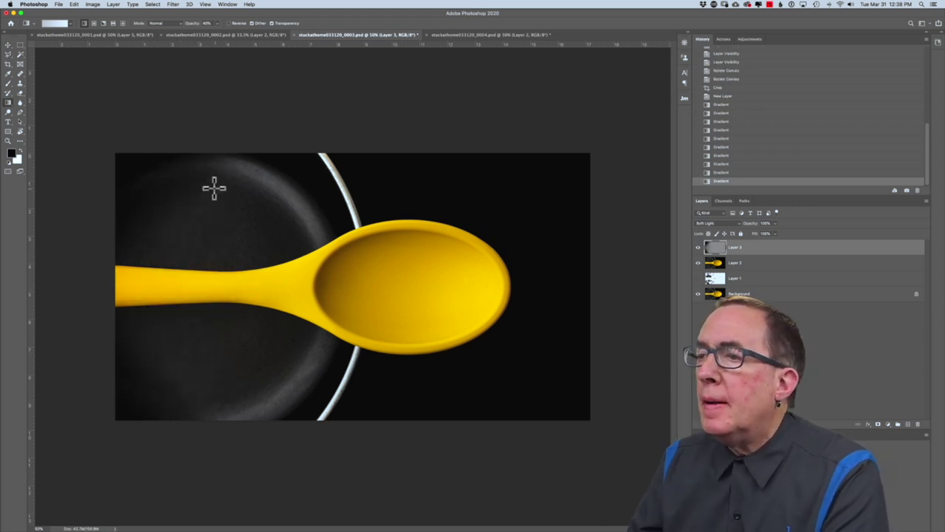
{"action": "left_click", "coordinate": [476, 35]}
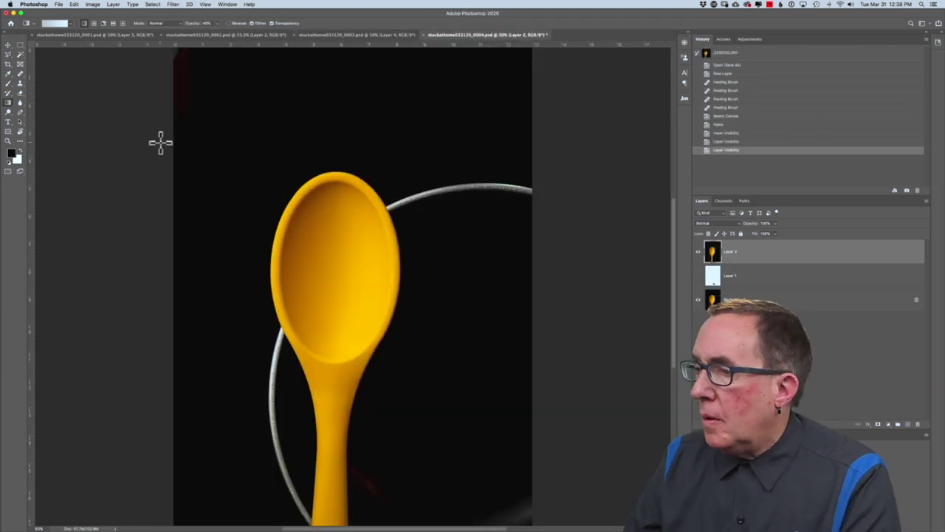
Crop the spoon-and-ring photo to a tall W x H x Resolution frame, straighten slightly, and save
{"action": "left_click", "coordinate": [8, 65]}
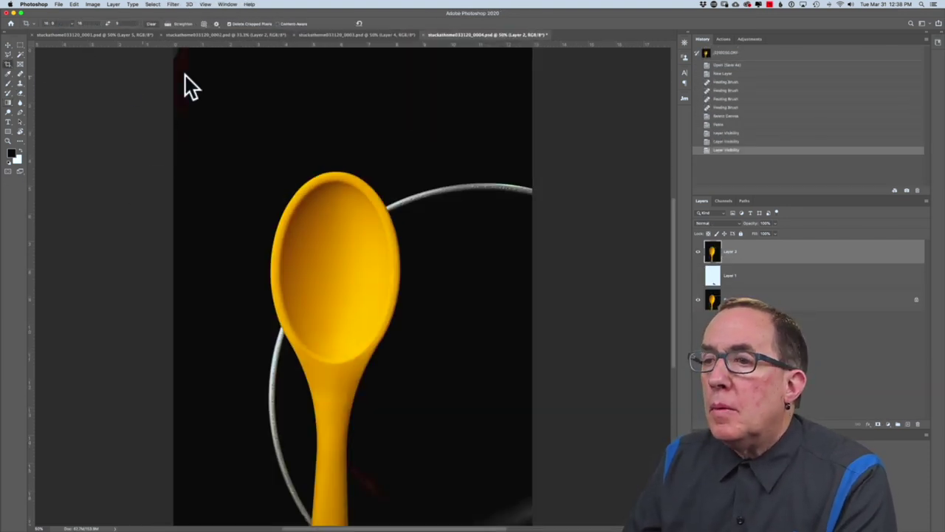
{"action": "left_click_drag", "start_coordinate": [205, 76], "coordinate": [446, 427]}
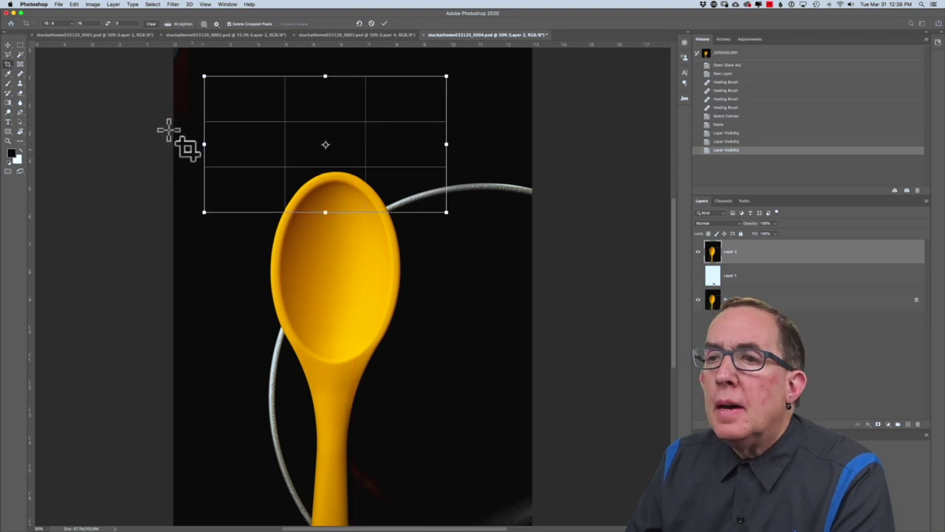
{"action": "key", "text": "Escape"}
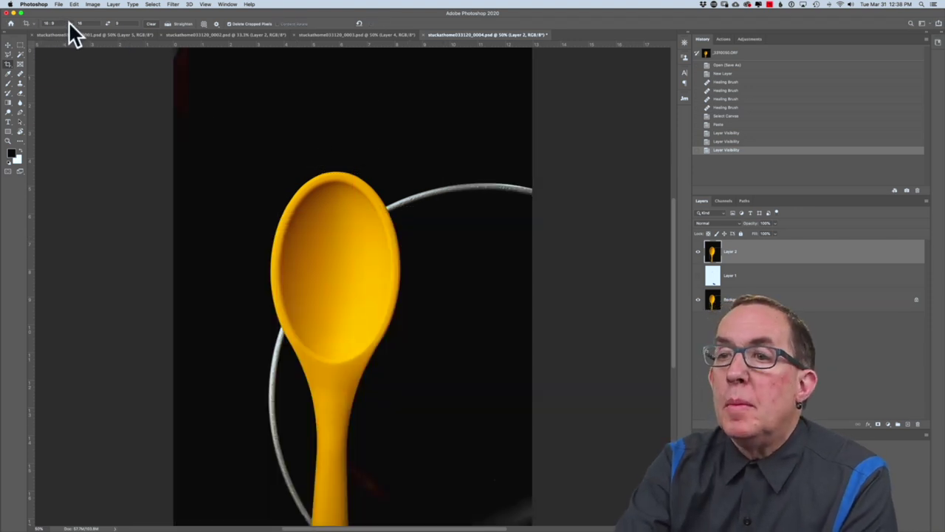
{"action": "left_click", "coordinate": [68, 23]}
{"action": "left_click", "coordinate": [63, 18]}
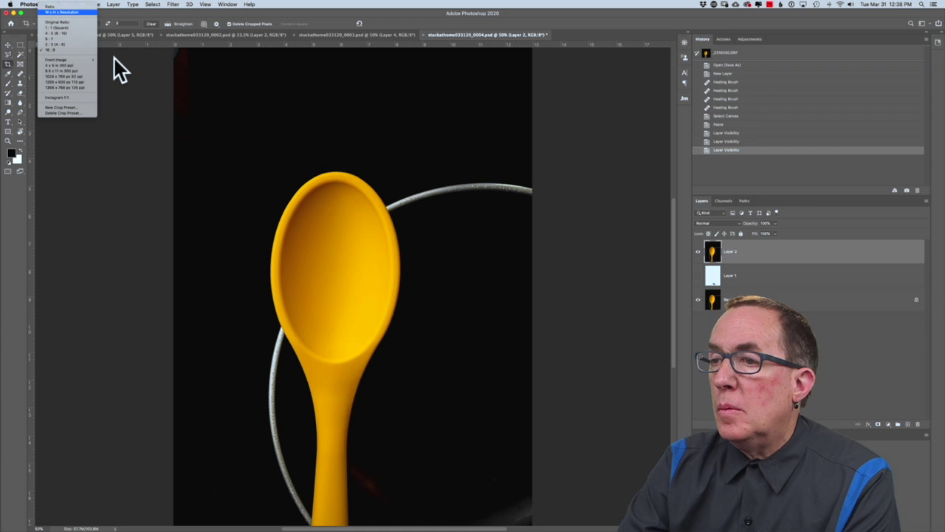
{"action": "left_click_drag", "start_coordinate": [222, 105], "coordinate": [517, 522]}
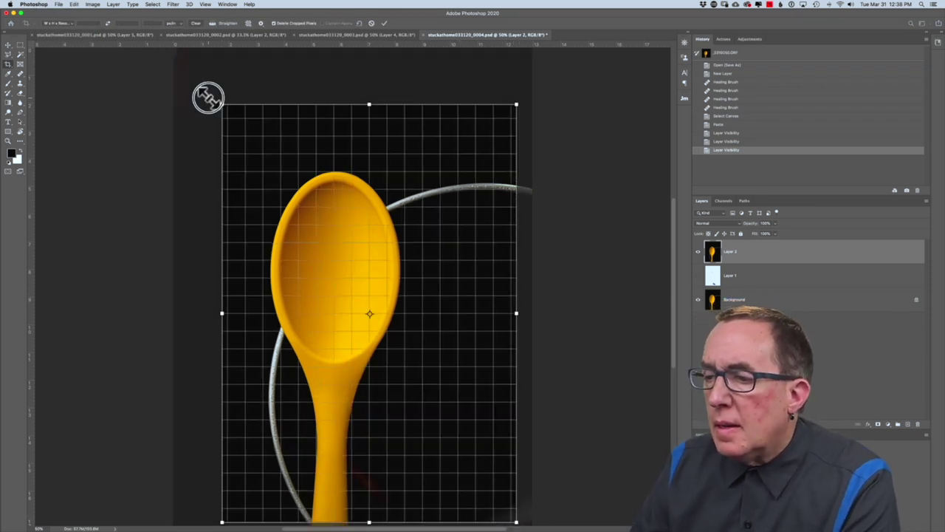
{"action": "left_click_drag", "start_coordinate": [209, 96], "coordinate": [215, 95]}
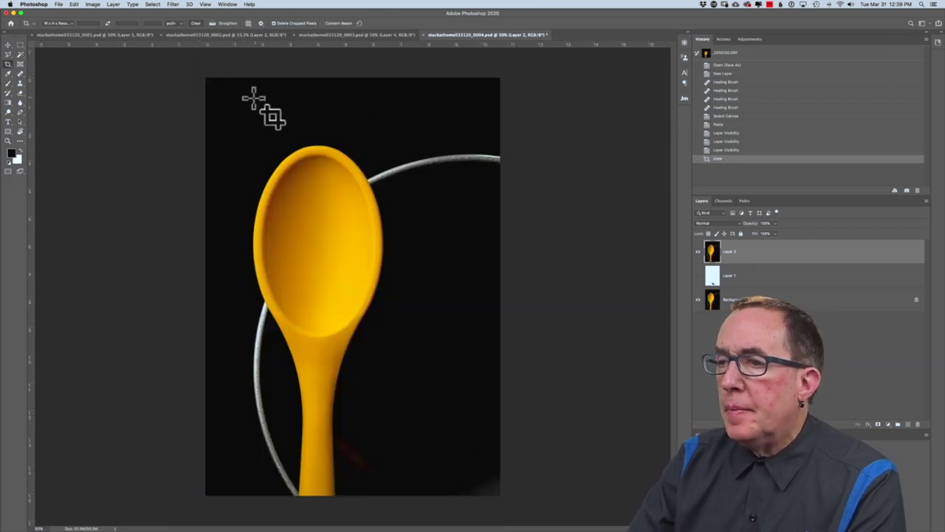
{"action": "key", "text": "super+s"}
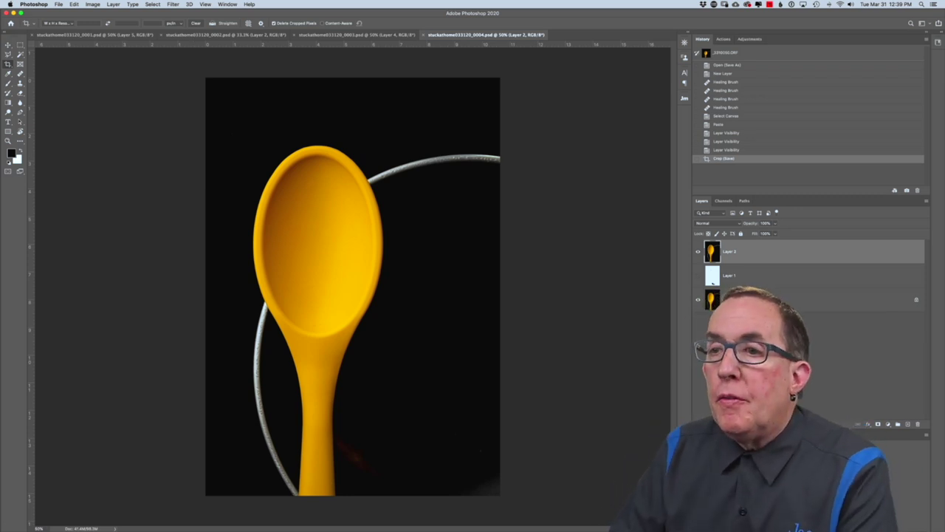
{"action": "left_click", "coordinate": [111, 35]}
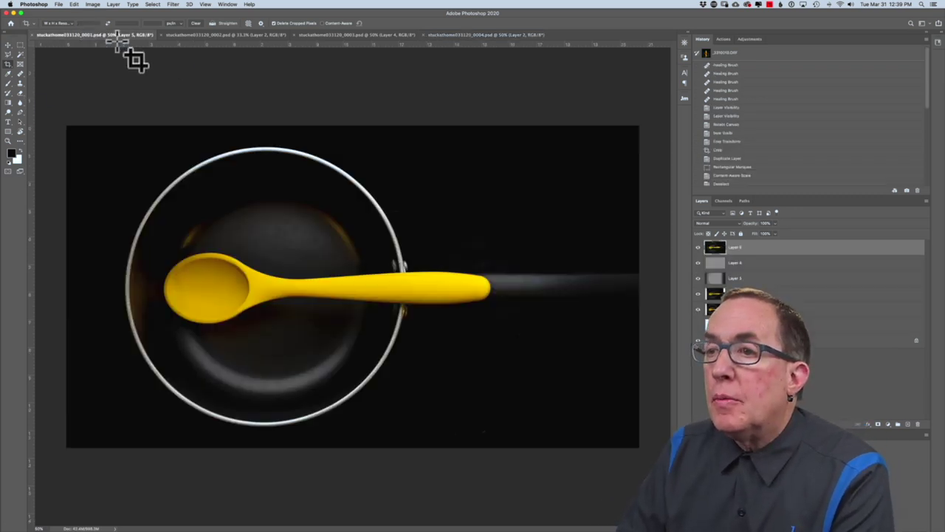
Review the four spoon photos, then duplicate the layer in spoon-in-pan photo 0001
{"action": "left_click", "coordinate": [212, 33]}
{"action": "left_click", "coordinate": [342, 35]}
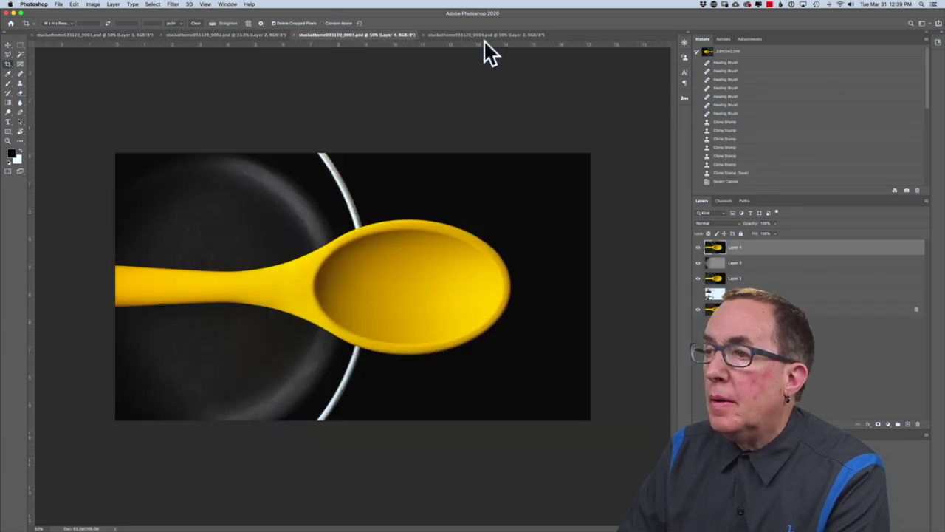
{"action": "left_click", "coordinate": [478, 35]}
{"action": "left_click", "coordinate": [111, 35]}
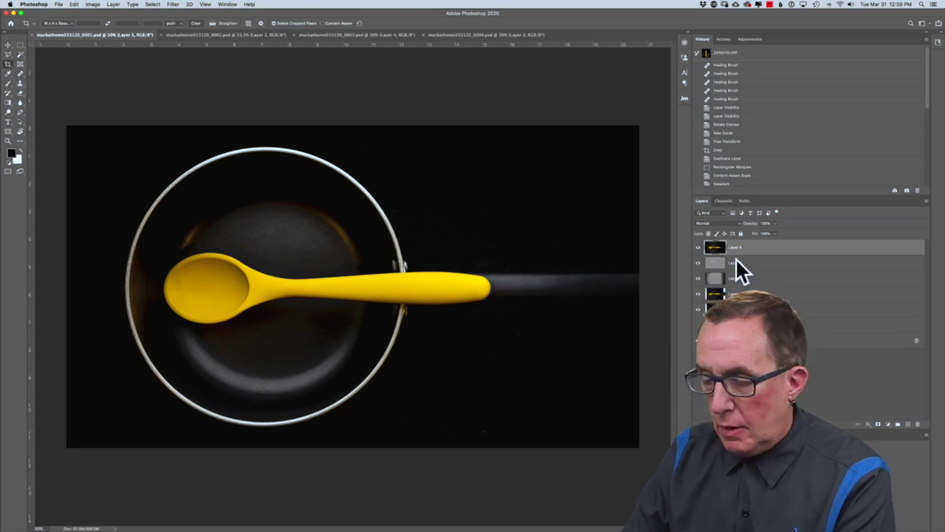
{"action": "key", "text": "ctrl+j"}
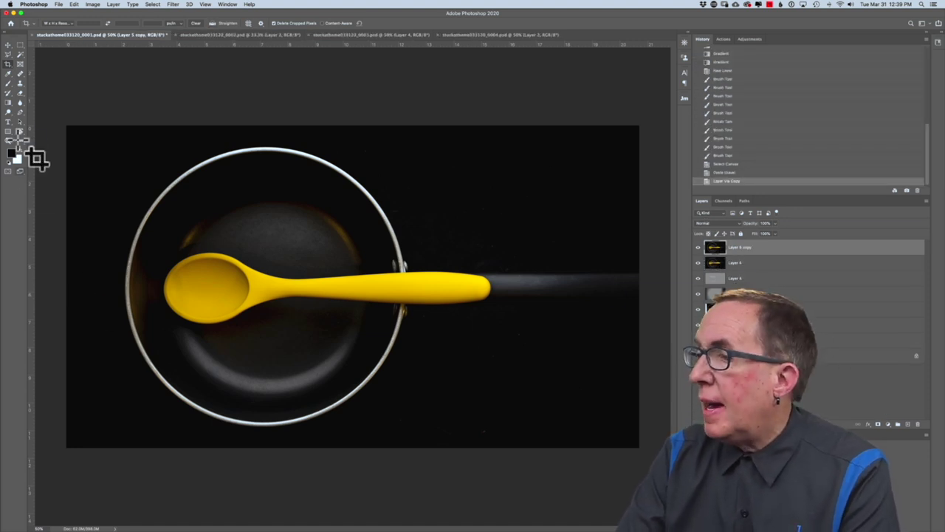
Rename the original layer in spoon-in-pan photo 0001 to Color
{"action": "left_click", "coordinate": [225, 35]}
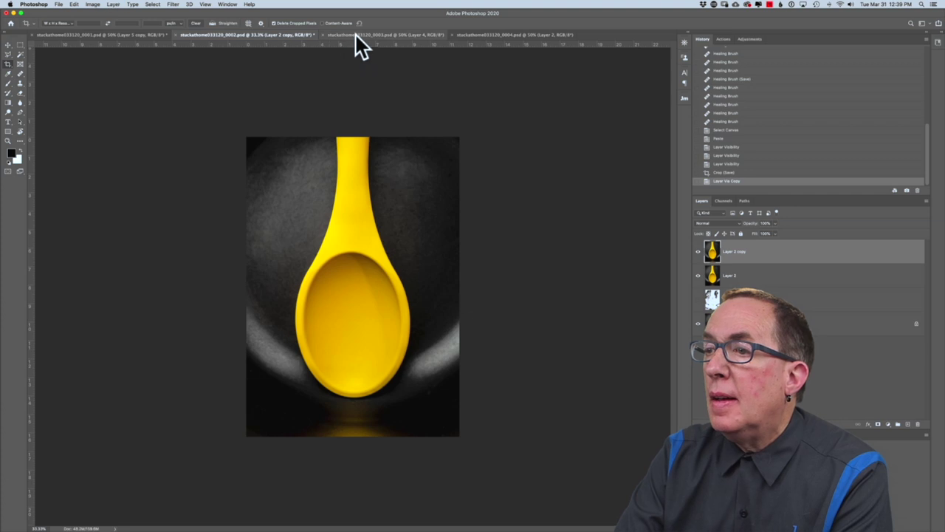
{"action": "left_click", "coordinate": [391, 35]}
{"action": "left_click", "coordinate": [487, 35]}
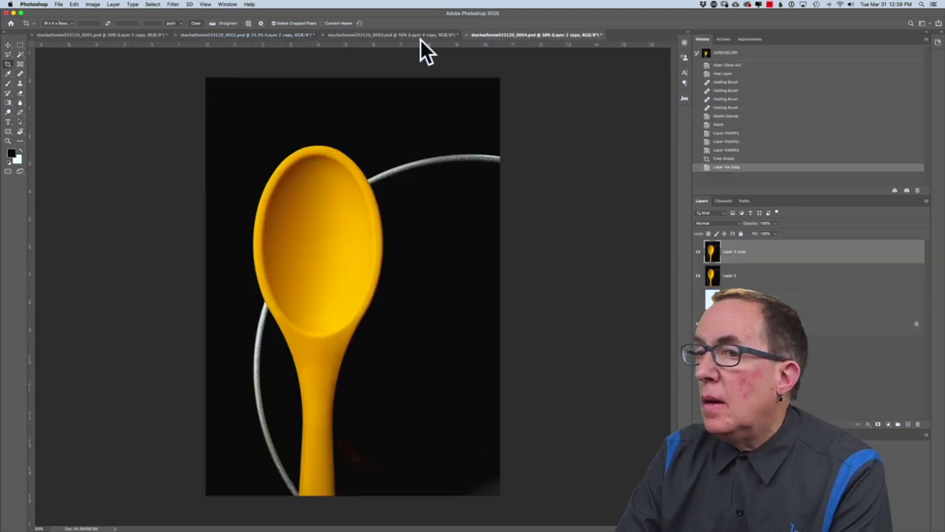
{"action": "left_click", "coordinate": [118, 35]}
{"action": "double_click", "coordinate": [739, 264]}
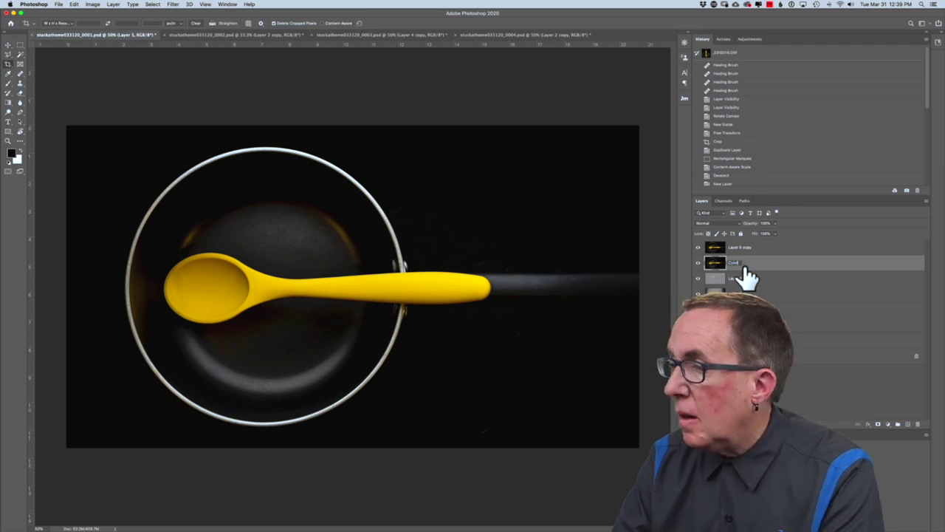
{"action": "key", "text": "Return"}
Select the original layers in photos 0002 and 0003, and rename Layer 2 in 0004 to Color
{"action": "left_click", "coordinate": [221, 35]}
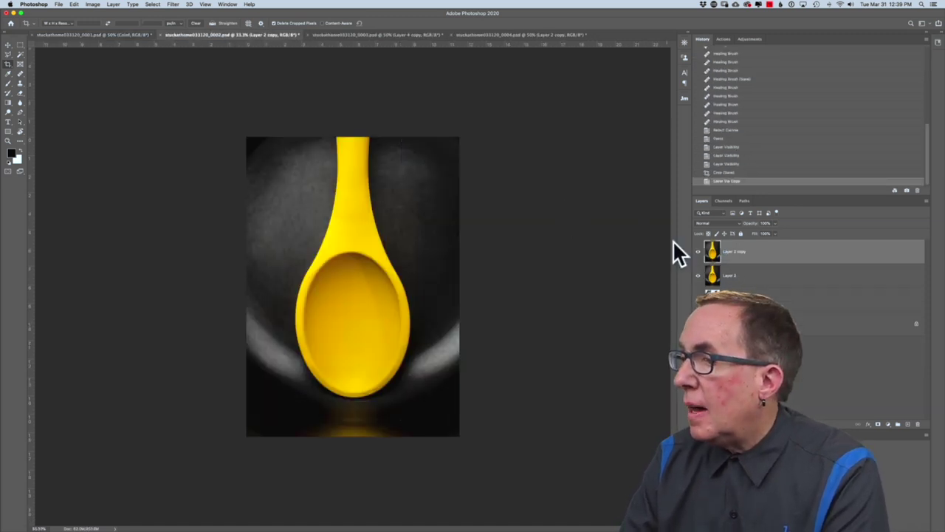
{"action": "left_click", "coordinate": [730, 277]}
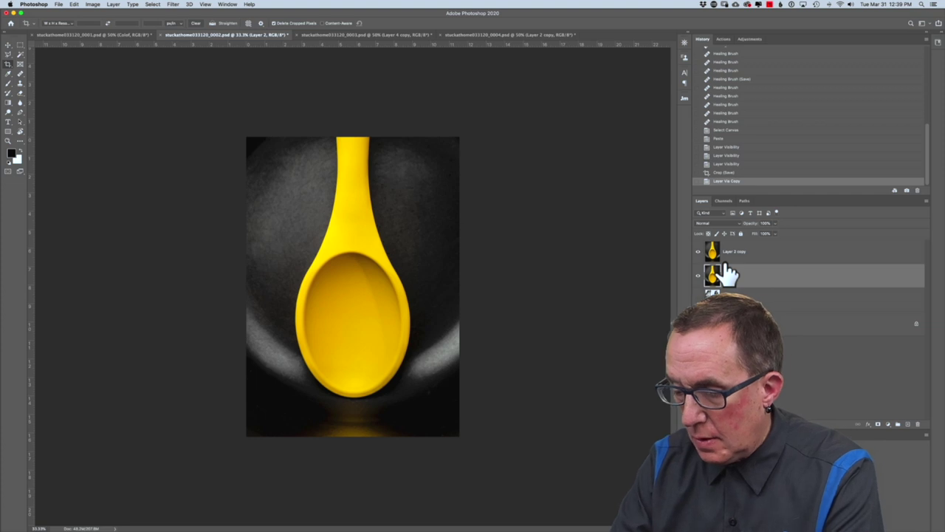
{"action": "left_click", "coordinate": [316, 36]}
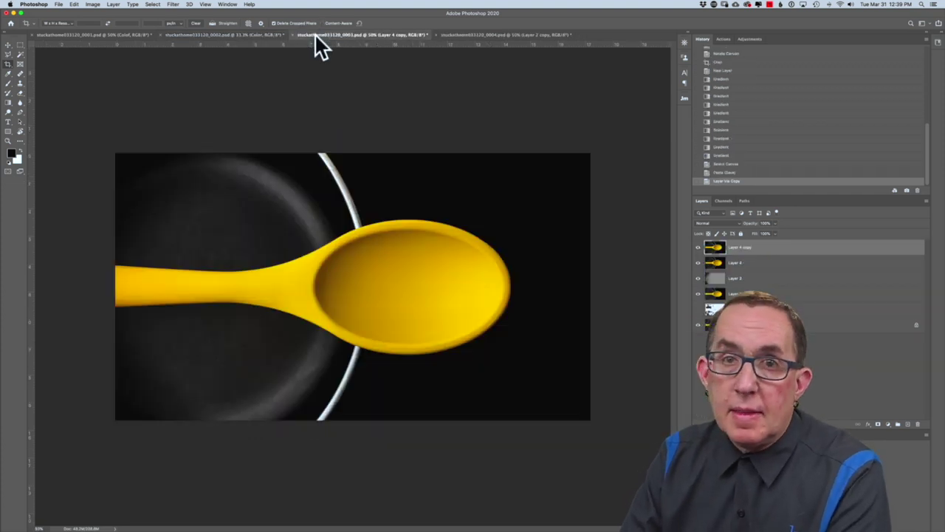
{"action": "left_click", "coordinate": [742, 265]}
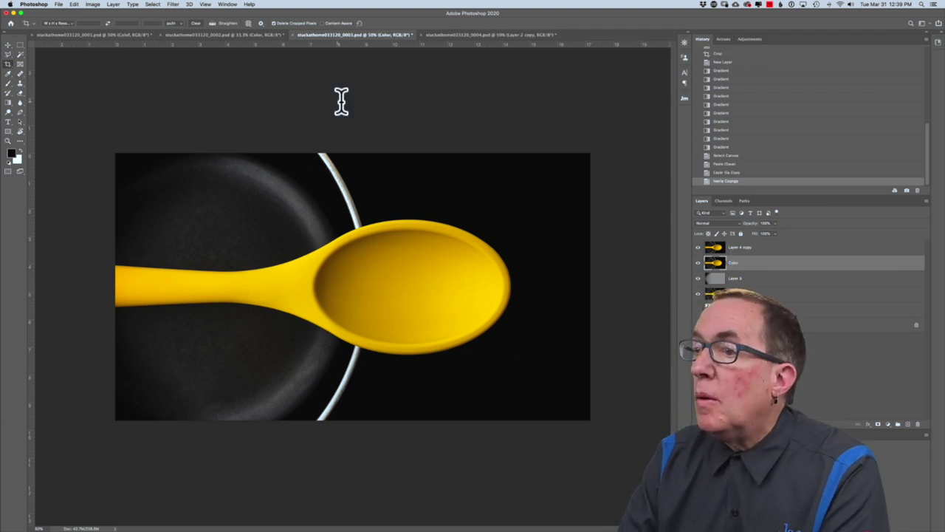
{"action": "left_click", "coordinate": [493, 35]}
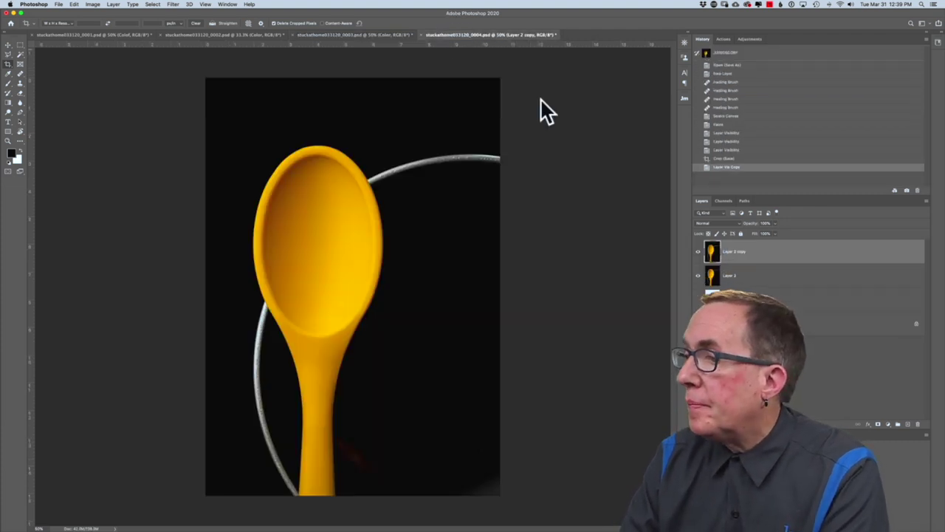
{"action": "double_click", "coordinate": [730, 278]}
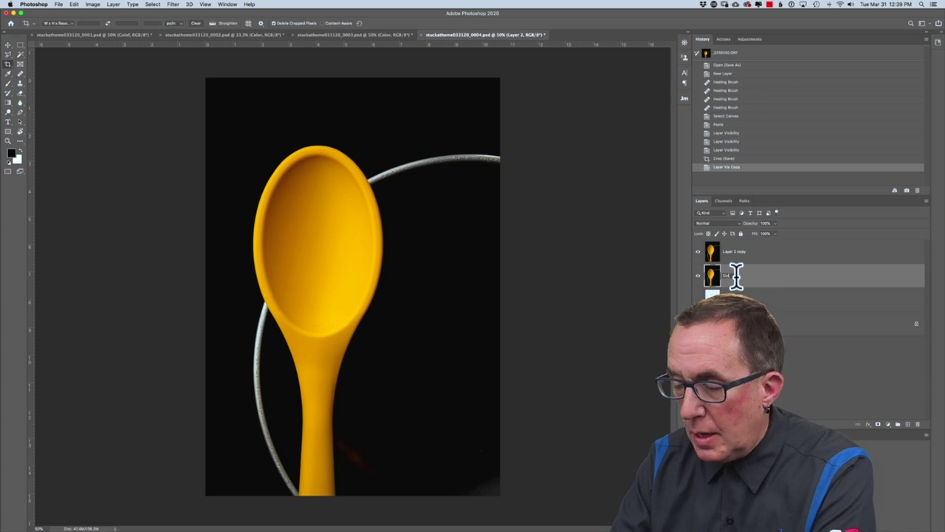
{"action": "key", "text": "Return"}
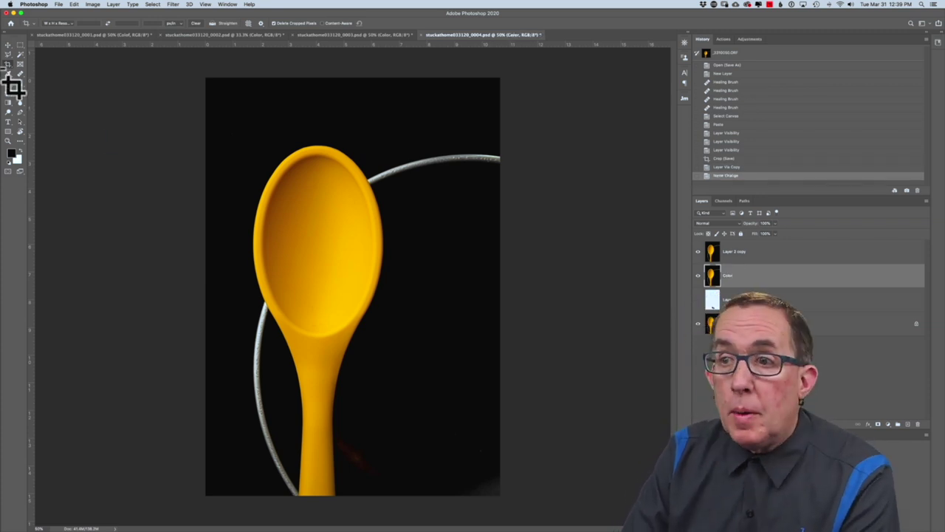
{"action": "left_click", "coordinate": [93, 34]}
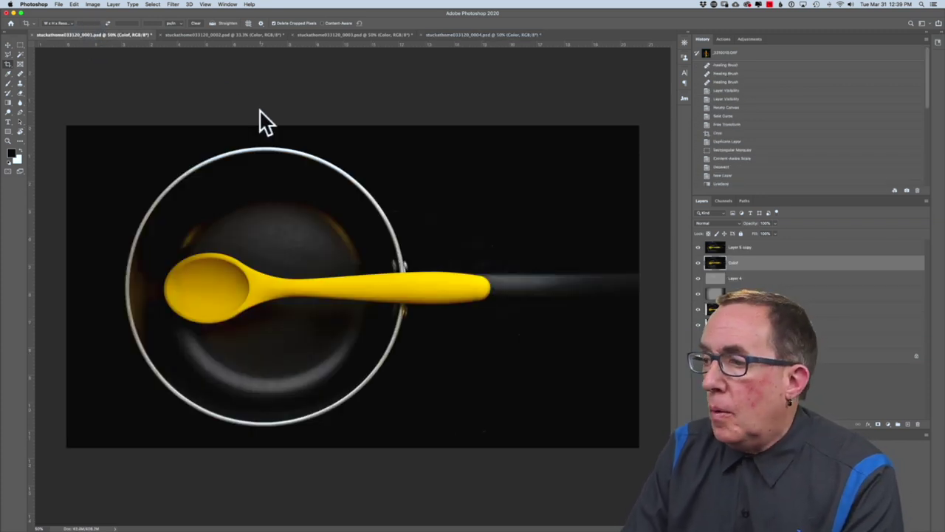
Apply Black & White to the Layer 5 copy, raising Yellows so the spoon turns near-white
{"action": "left_click", "coordinate": [92, 5]}
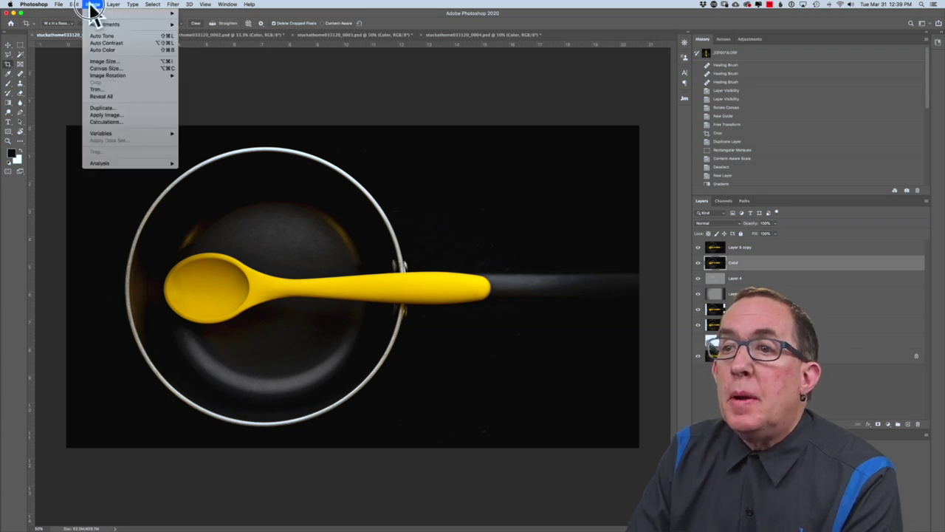
{"action": "mouse_move", "coordinate": [96, 15]}
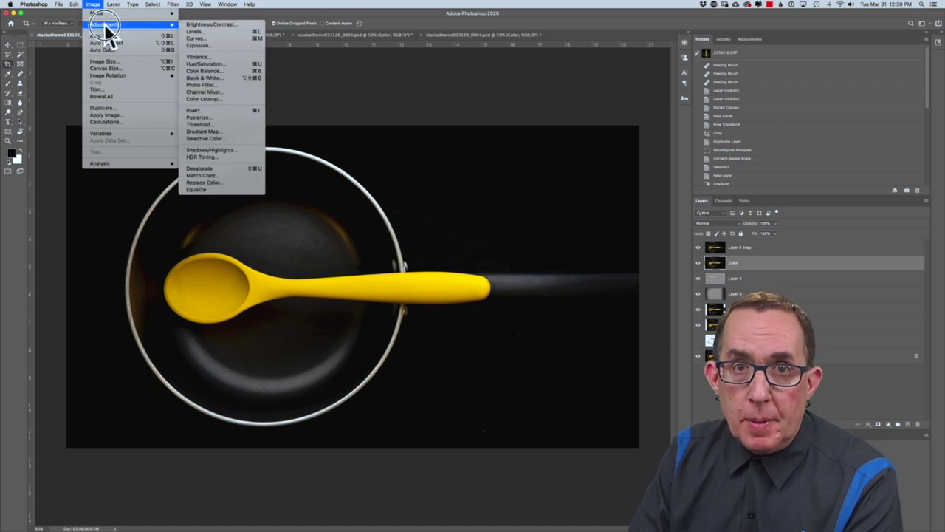
{"action": "left_click", "coordinate": [223, 79]}
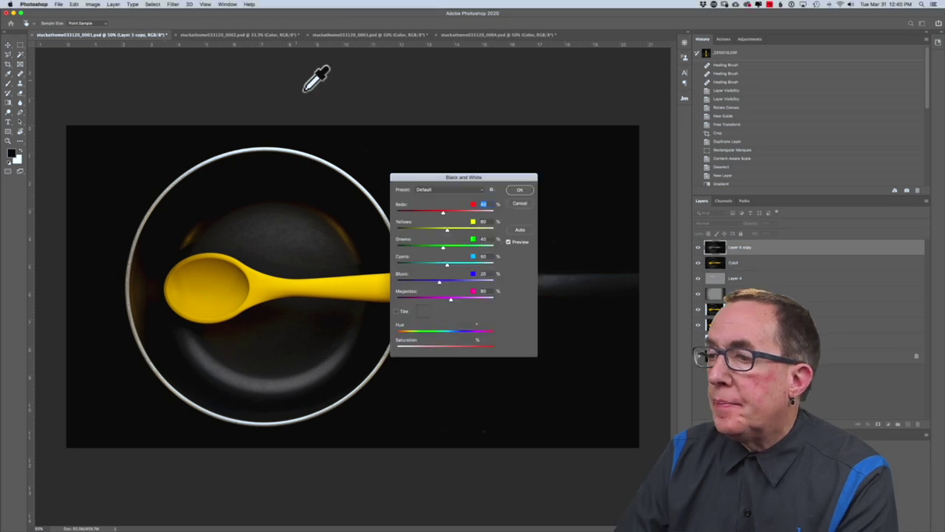
{"action": "left_click_drag", "start_coordinate": [446, 177], "coordinate": [557, 58]}
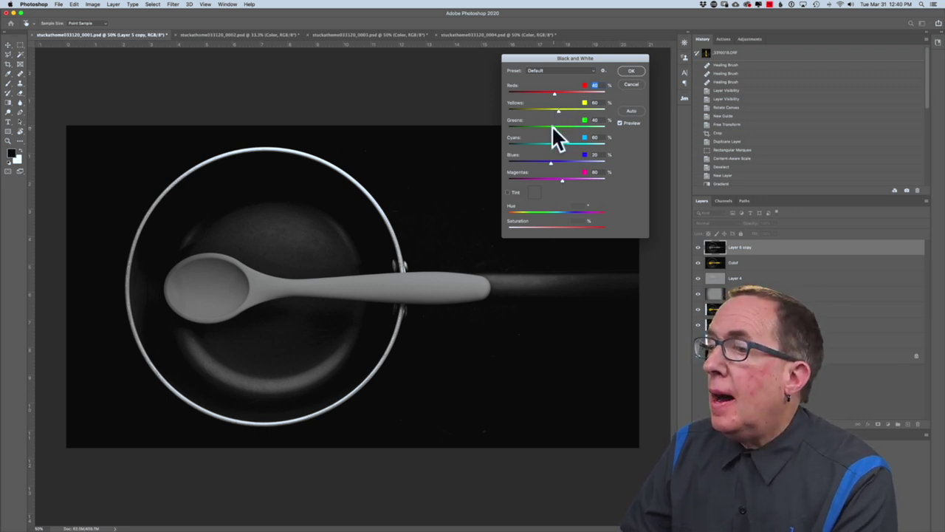
{"action": "mouse_move", "coordinate": [558, 109]}
{"action": "left_mouse_down"}
{"action": "mouse_move", "coordinate": [599, 113]}
{"action": "mouse_move", "coordinate": [555, 115]}
{"action": "mouse_move", "coordinate": [571, 112]}
{"action": "left_mouse_up"}
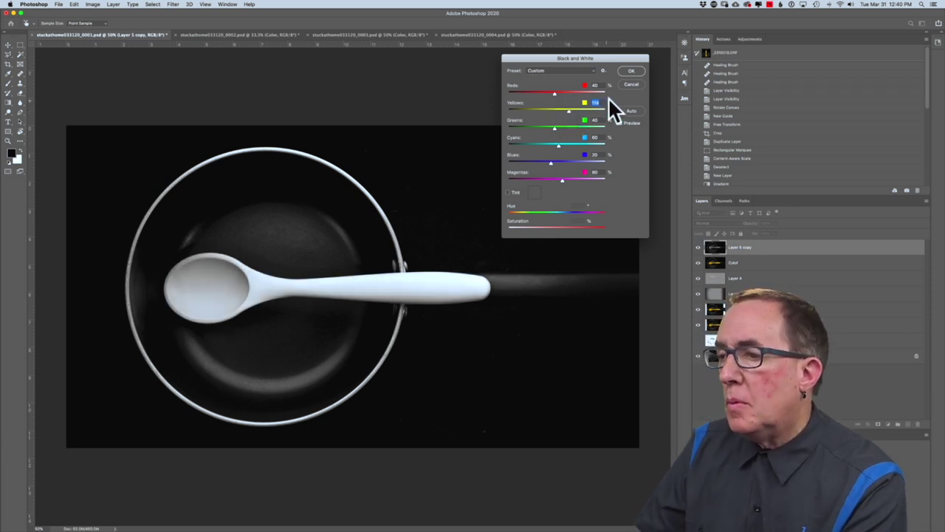
{"action": "left_click", "coordinate": [628, 71]}
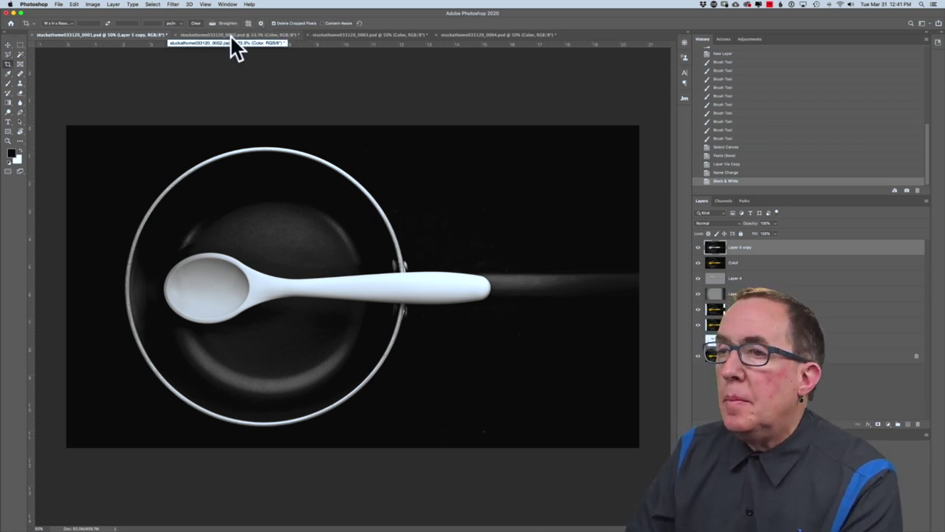
Rename the pan photo's top layer to B&W and save the document
{"action": "double_click", "coordinate": [739, 247]}
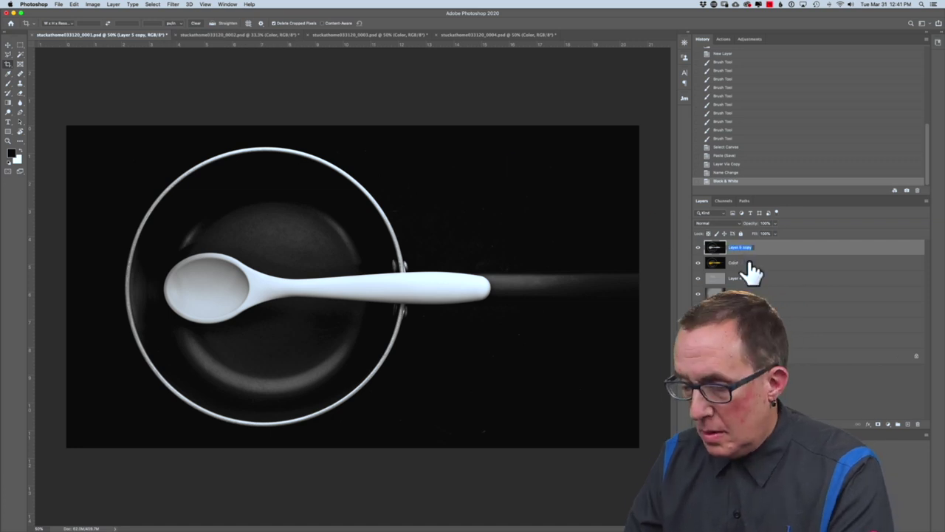
{"action": "type", "text": "B&W"}
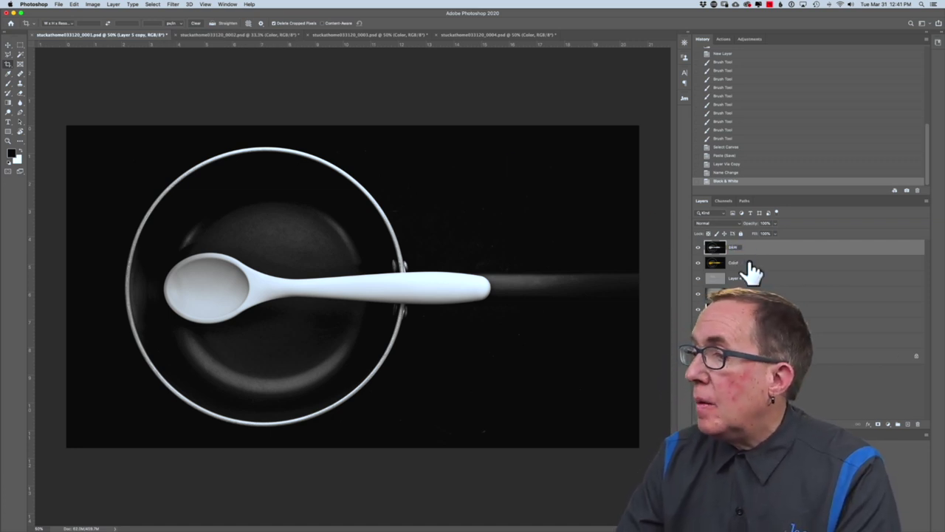
{"action": "key", "text": "Return"}
{"action": "key", "text": "super+s"}
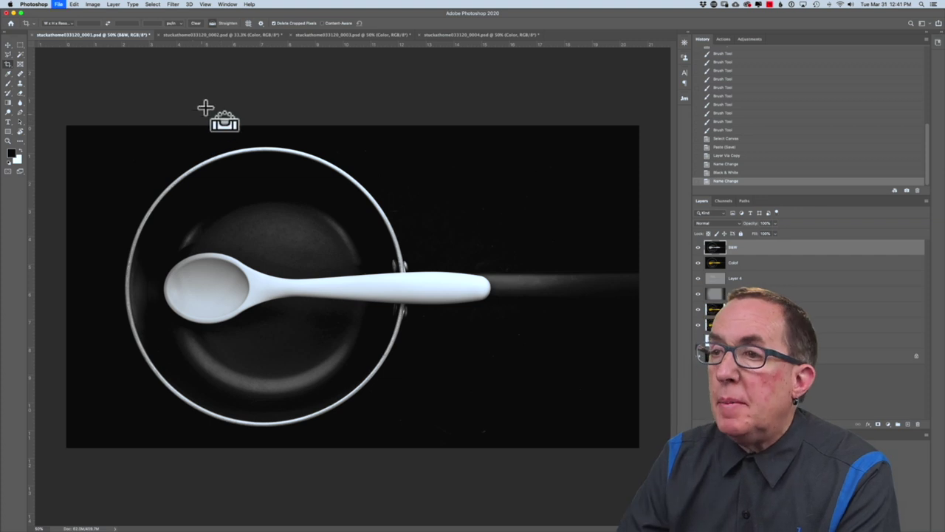
Rename the Layer 2 copy in vertical spoon photo 0002 to B&W
{"action": "left_click", "coordinate": [220, 36]}
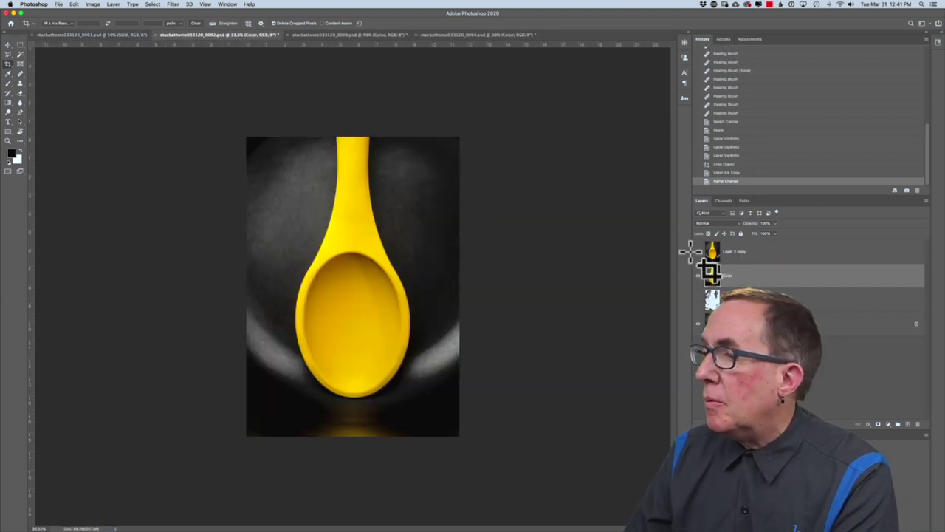
{"action": "double_click", "coordinate": [733, 252]}
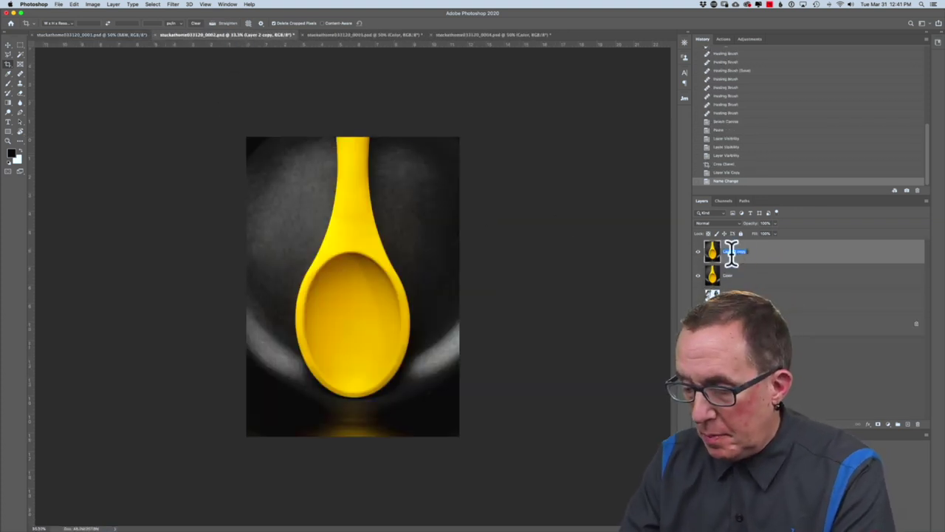
{"action": "type", "text": "B&W"}
{"action": "key", "text": "Return"}
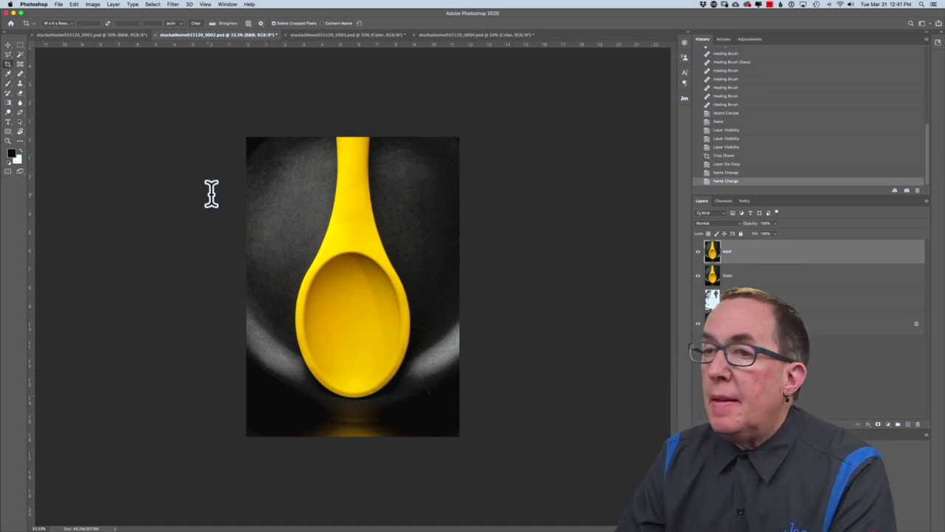
Convert photo 0002's B&W layer to black and white with Yellows raised to 108
{"action": "left_click", "coordinate": [92, 4]}
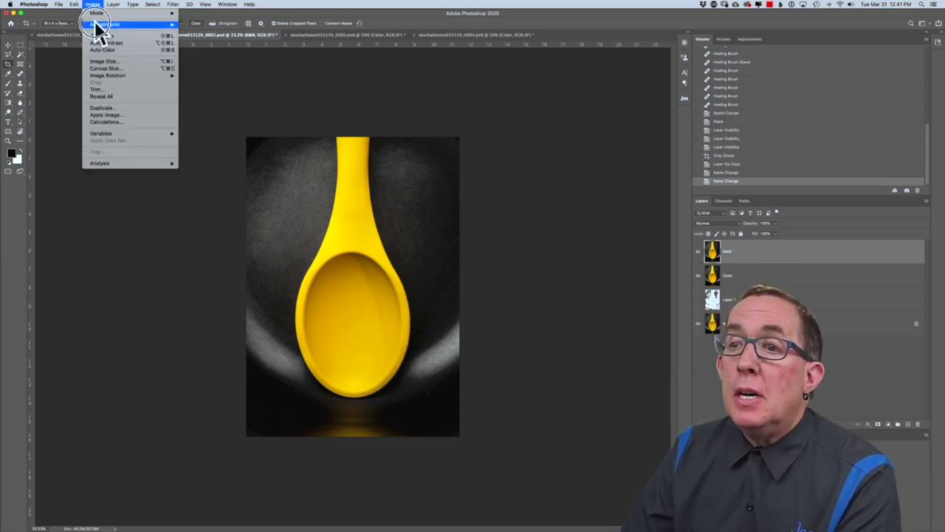
{"action": "mouse_move", "coordinate": [95, 29]}
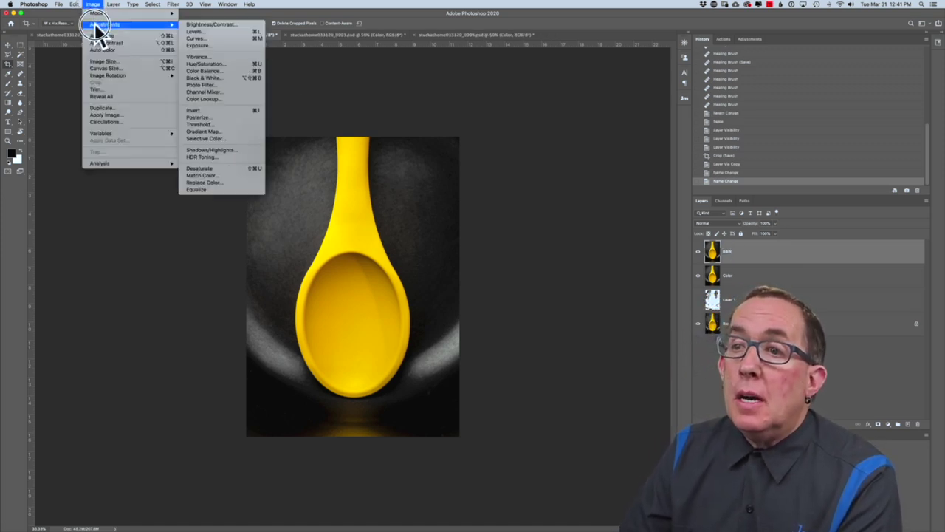
{"action": "left_click", "coordinate": [208, 78]}
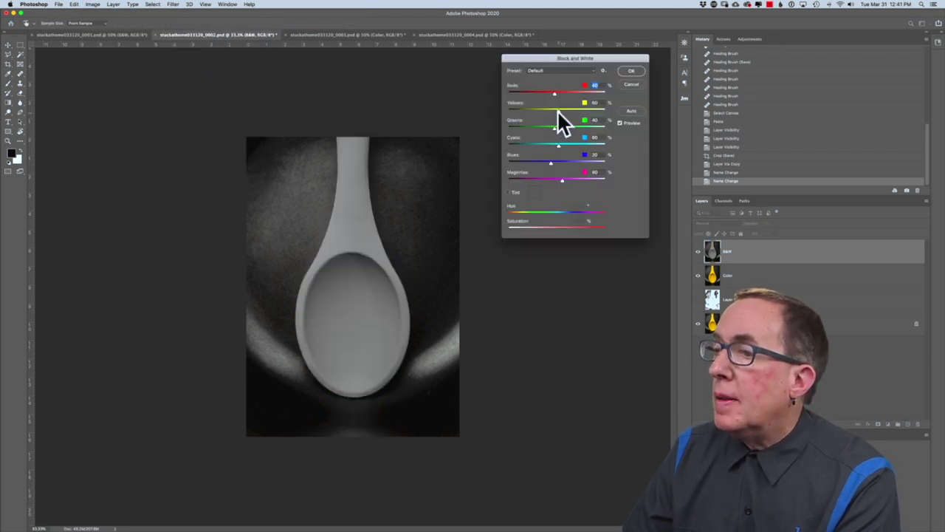
{"action": "left_click", "coordinate": [559, 108]}
{"action": "left_click_drag", "start_coordinate": [562, 112], "coordinate": [571, 113]}
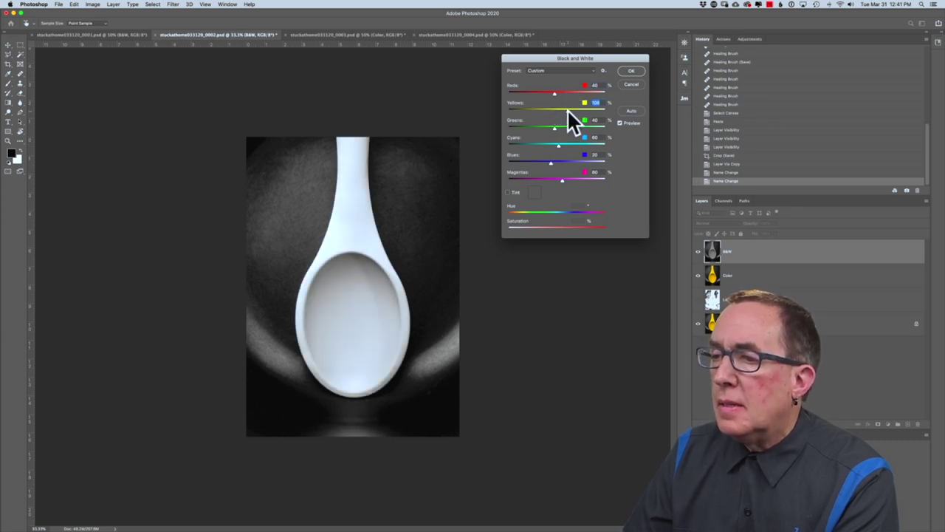
{"action": "left_click", "coordinate": [629, 71]}
{"action": "left_click", "coordinate": [400, 34]}
Rename the Layer 4 copy in horizontal spoon photo 0003 to B&W
{"action": "double_click", "coordinate": [733, 248]}
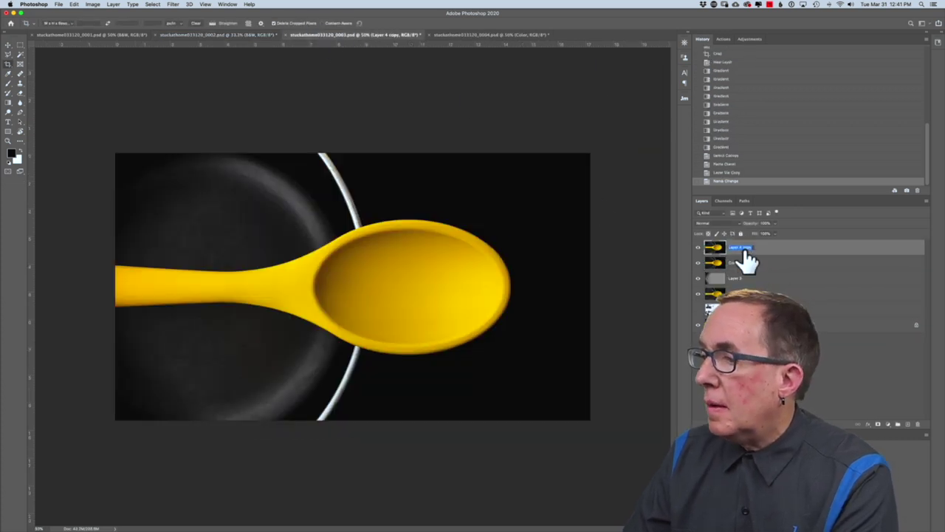
{"action": "type", "text": "B&W"}
{"action": "key", "text": "Return"}
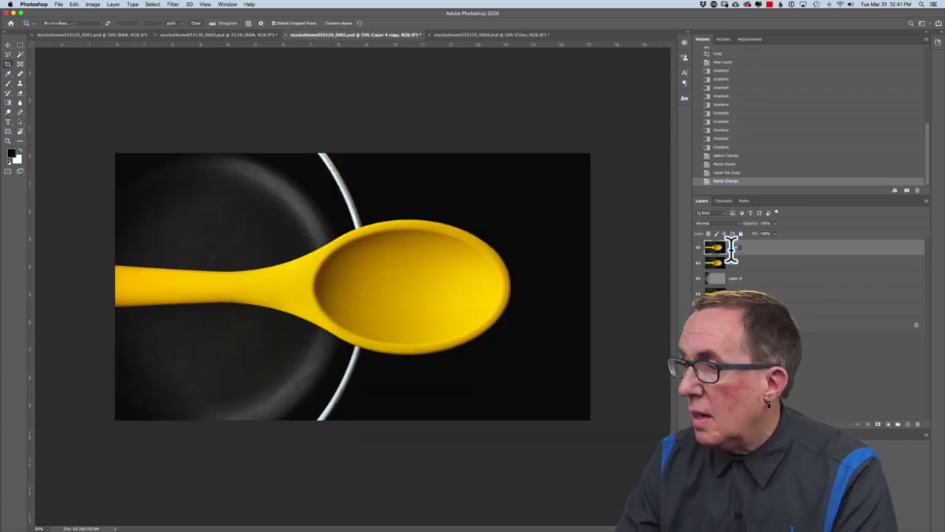
Convert photo 0003's B&W layer to black and white with Yellows boosted to lighten the spoon
{"action": "left_click", "coordinate": [92, 4]}
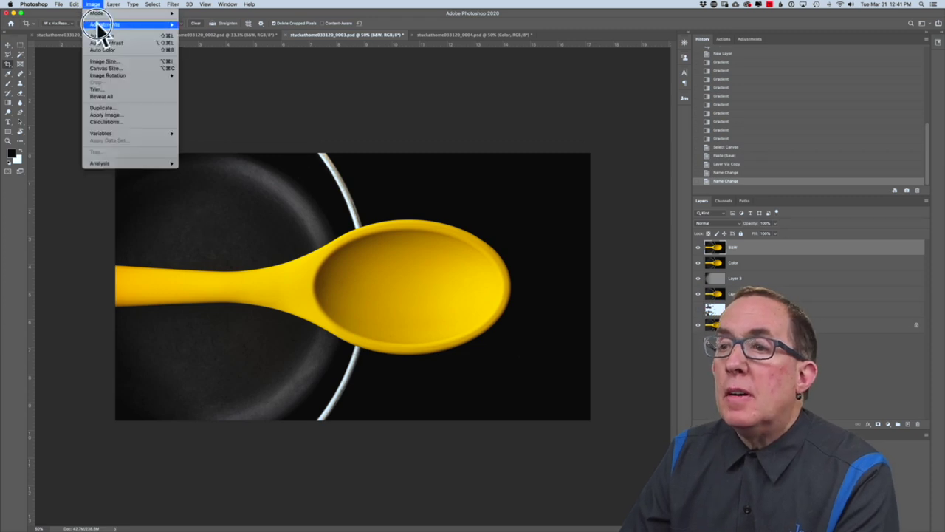
{"action": "mouse_move", "coordinate": [107, 25]}
{"action": "left_click", "coordinate": [206, 77]}
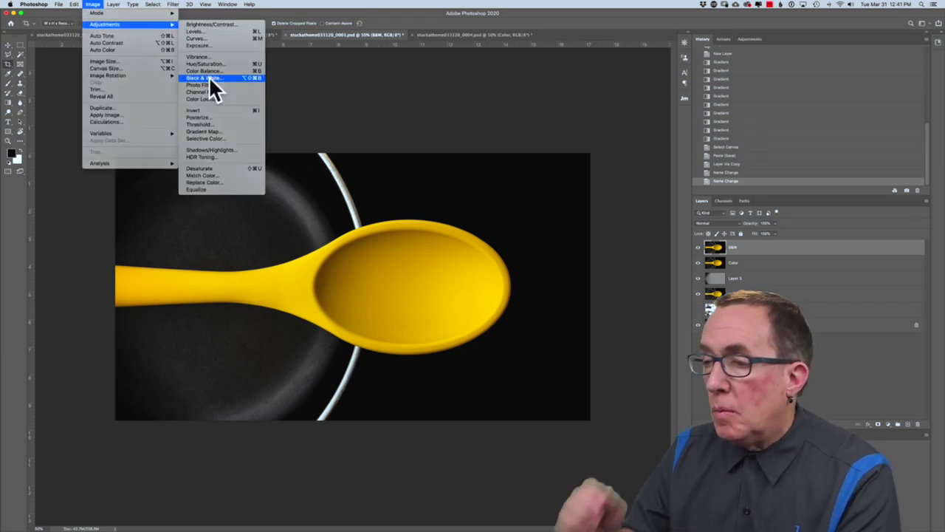
{"action": "left_click_drag", "start_coordinate": [558, 109], "coordinate": [572, 122]}
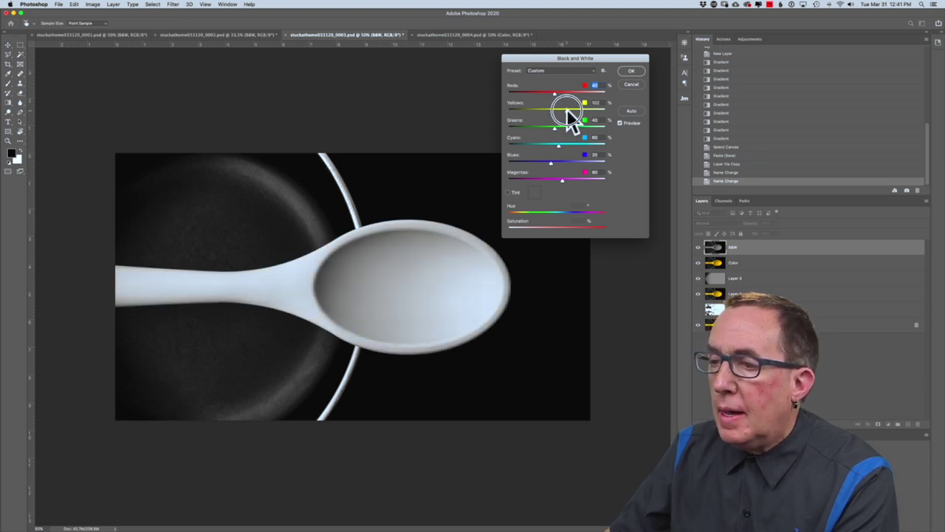
{"action": "left_click", "coordinate": [632, 71]}
{"action": "key", "text": "c"}
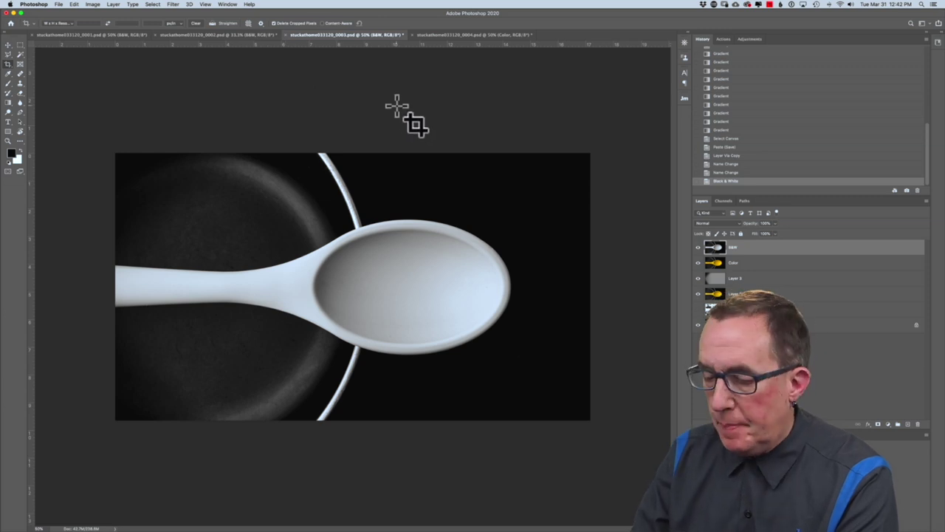
{"action": "left_click", "coordinate": [462, 35]}
Rename the top layer of spoon photo 0004 to B&W
{"action": "double_click", "coordinate": [733, 252]}
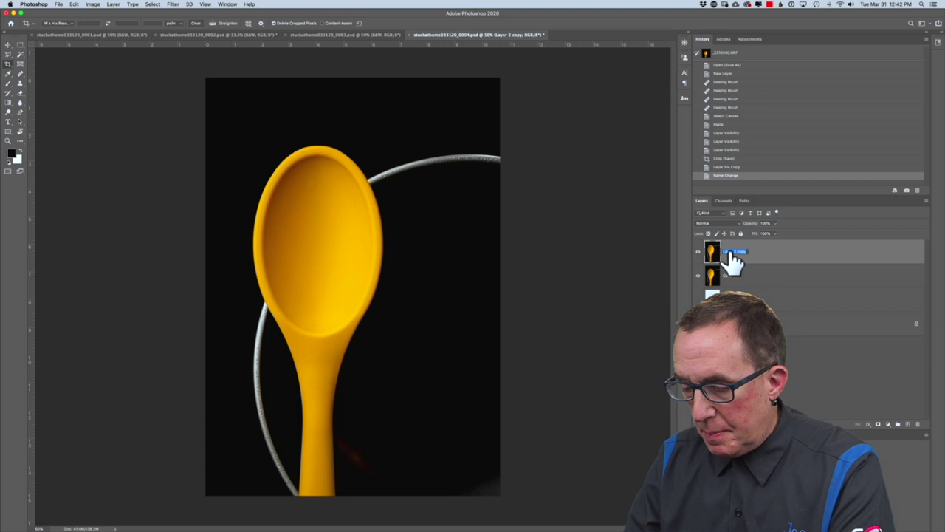
{"action": "type", "text": "B&W"}
{"action": "key", "text": "Return"}
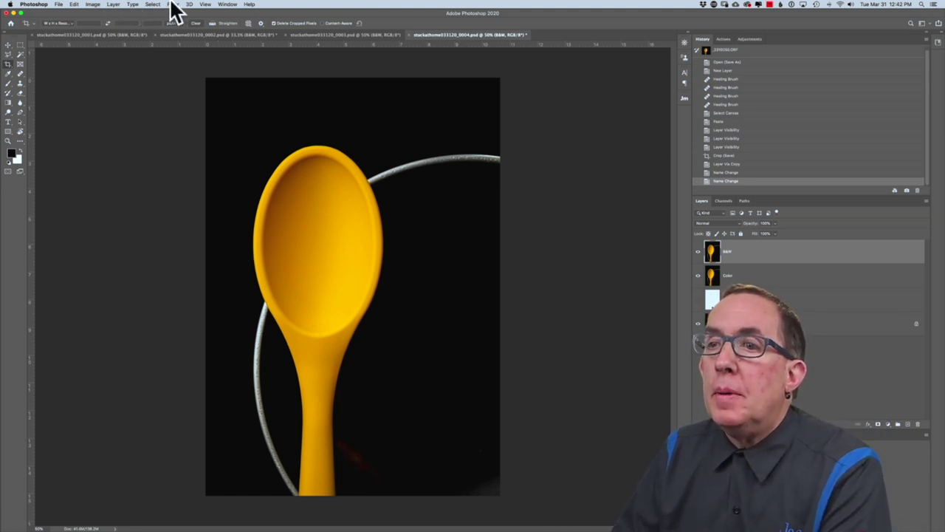
Convert photo 0004's B&W layer to black and white with Yellows raised
{"action": "left_click", "coordinate": [95, 4]}
{"action": "mouse_move", "coordinate": [162, 25]}
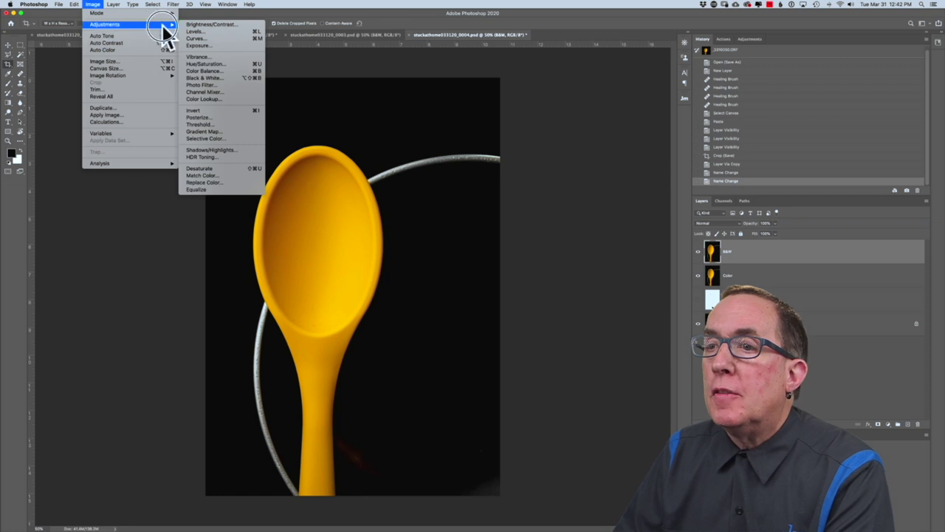
{"action": "left_click", "coordinate": [217, 71]}
{"action": "left_click", "coordinate": [211, 79]}
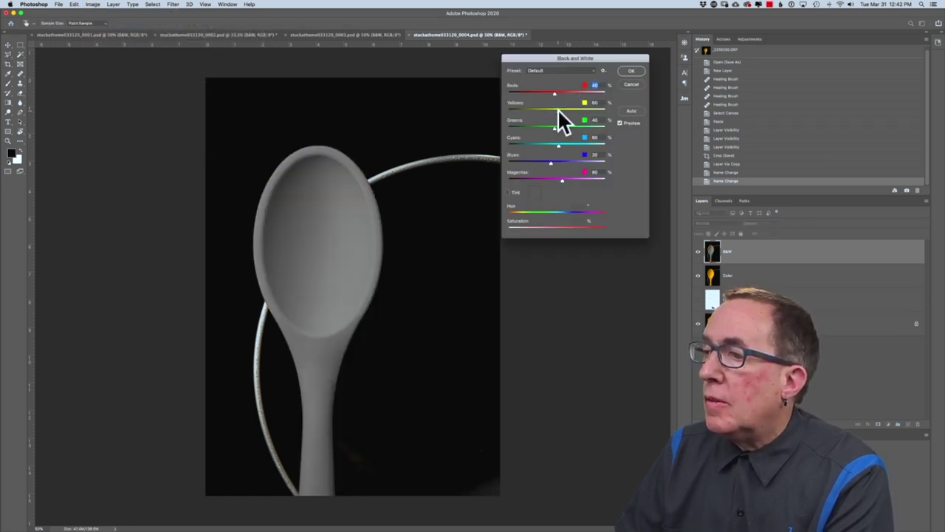
{"action": "left_click_drag", "start_coordinate": [558, 108], "coordinate": [571, 113]}
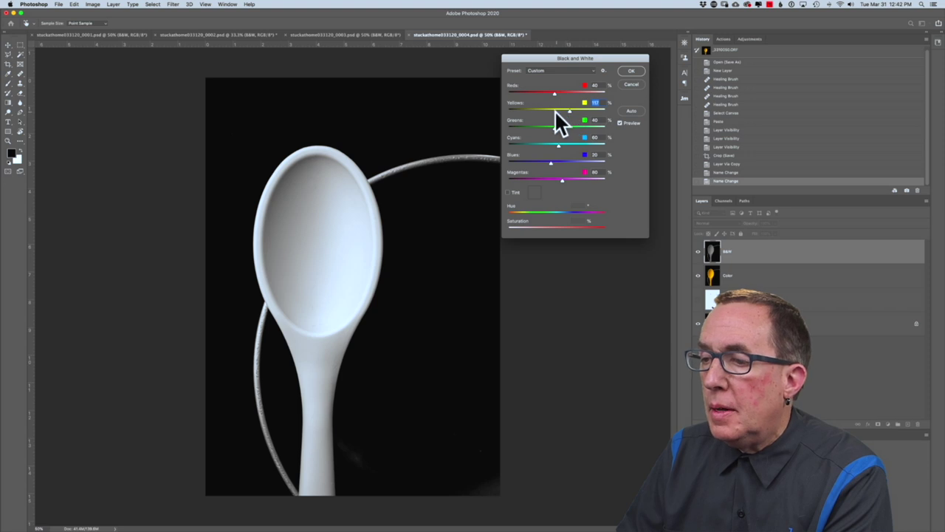
{"action": "left_click", "coordinate": [630, 72]}
{"action": "key", "text": "c"}
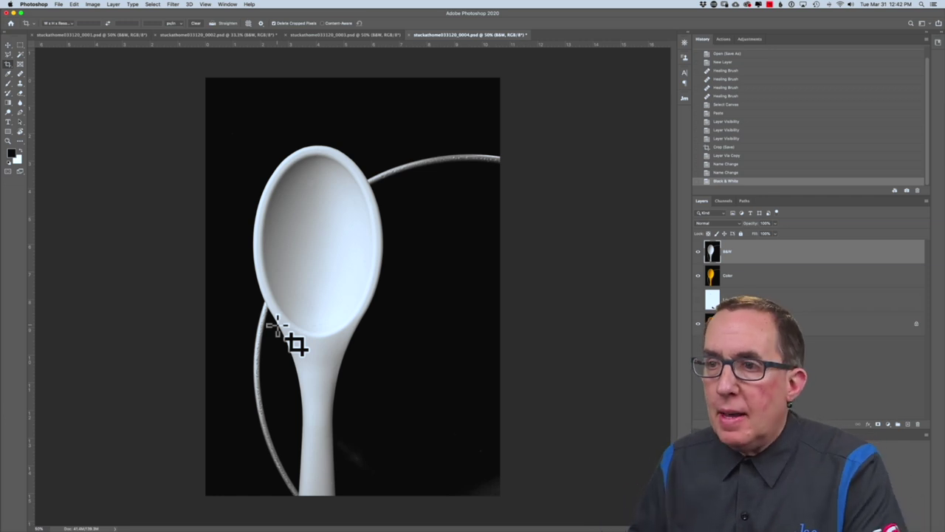
{"action": "left_click", "coordinate": [106, 37]}
Hide B&W, duplicate the Color layer to the top, and name the copy Silver Fx
{"action": "left_click", "coordinate": [698, 249]}
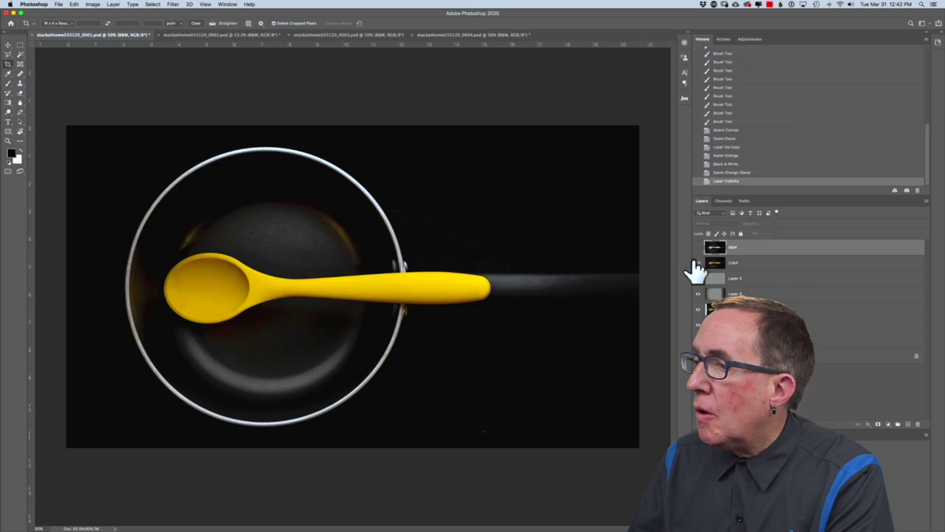
{"action": "left_click_drag", "start_coordinate": [750, 274], "coordinate": [907, 423]}
{"action": "left_click_drag", "start_coordinate": [745, 262], "coordinate": [743, 243]}
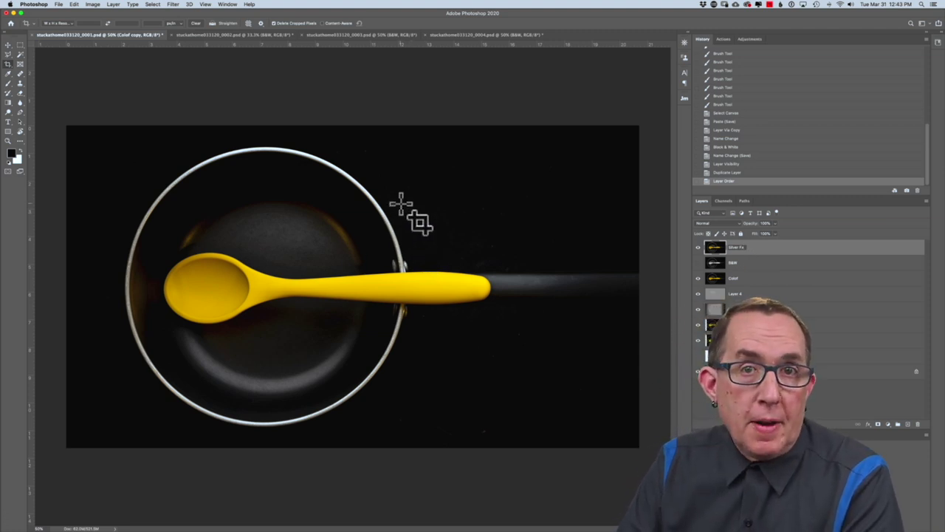
{"action": "key", "text": "Return"}
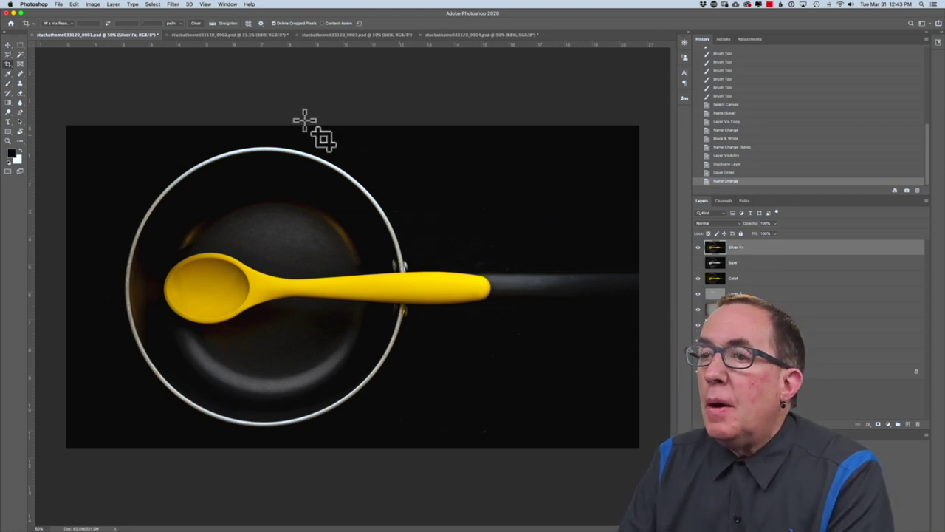
Run Filter > Nik Collection > Silver Efex Pro 2 on the Silver Fx layer
{"action": "left_click", "coordinate": [173, 4]}
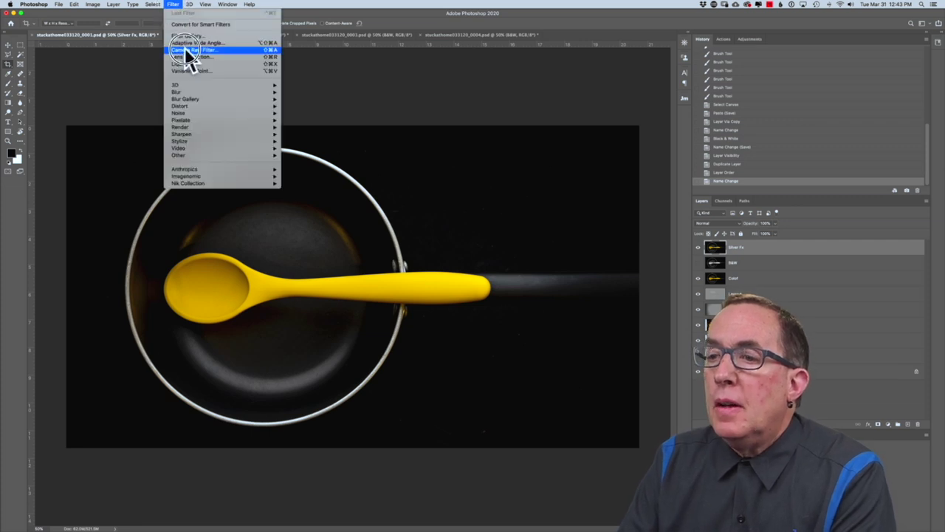
{"action": "mouse_move", "coordinate": [188, 185]}
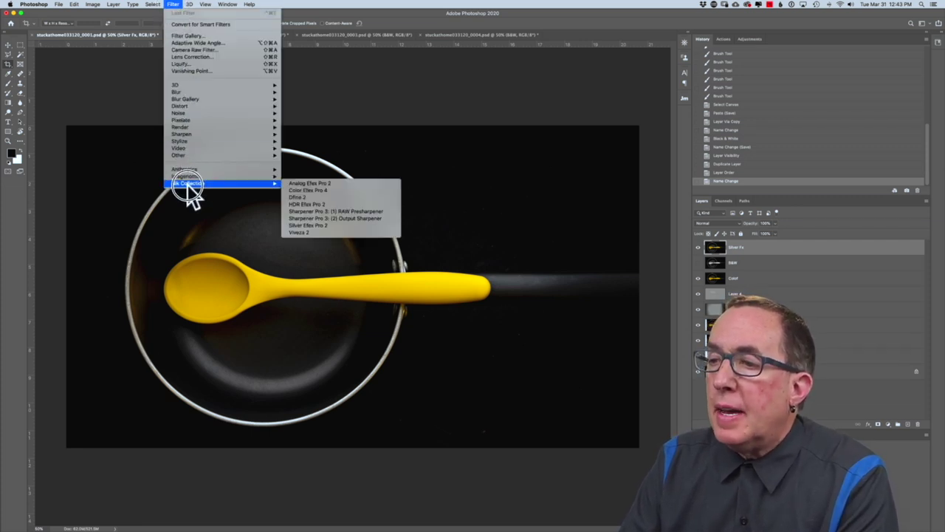
{"action": "left_click", "coordinate": [308, 225]}
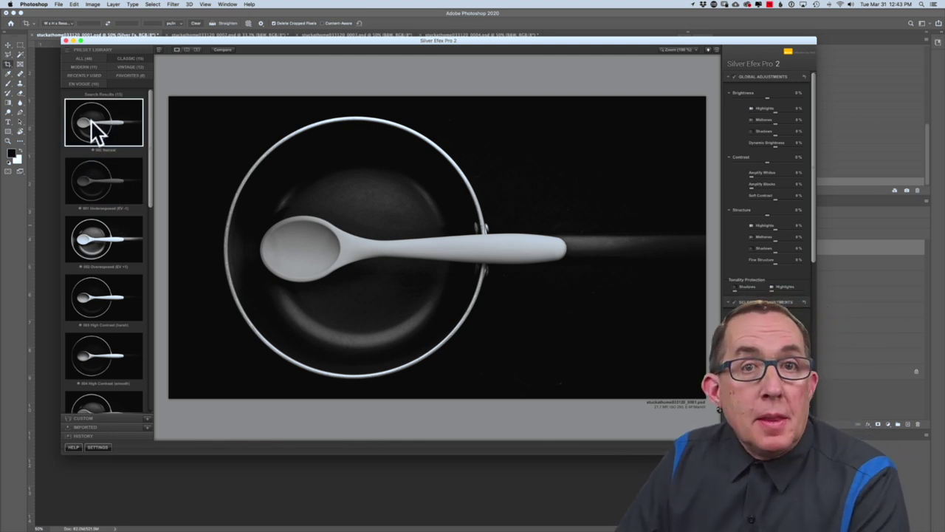
Preview the Neutral, Underexposed, Overexposed, High Contrast and High Structure presets on the pan photo
{"action": "left_click", "coordinate": [102, 137]}
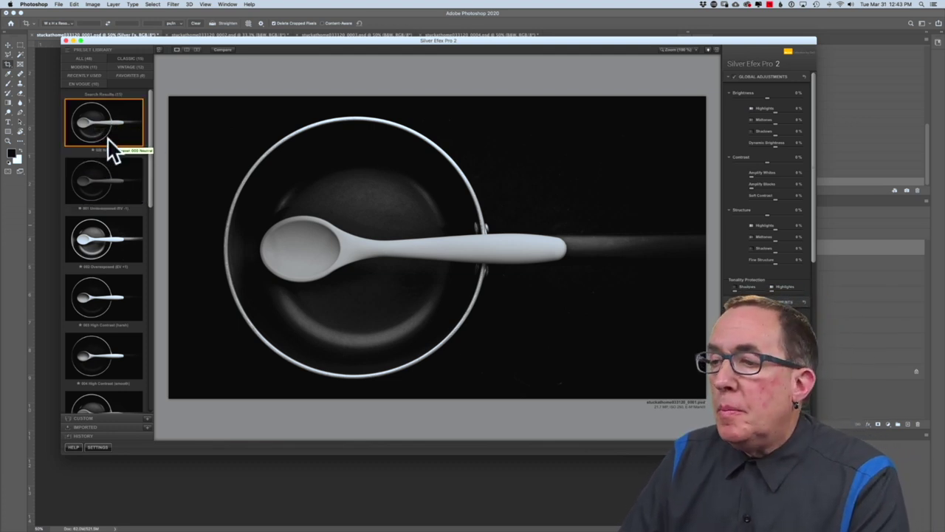
{"action": "left_click", "coordinate": [102, 183]}
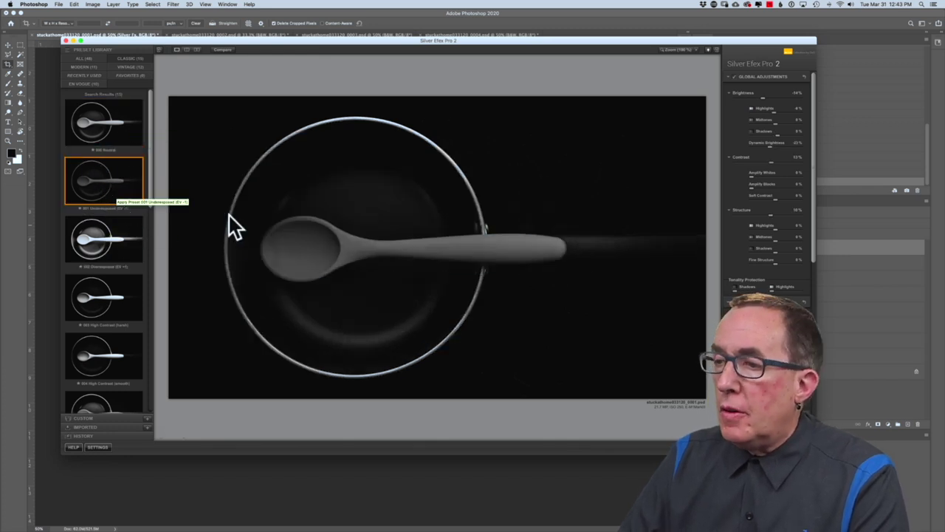
{"action": "left_click", "coordinate": [95, 244]}
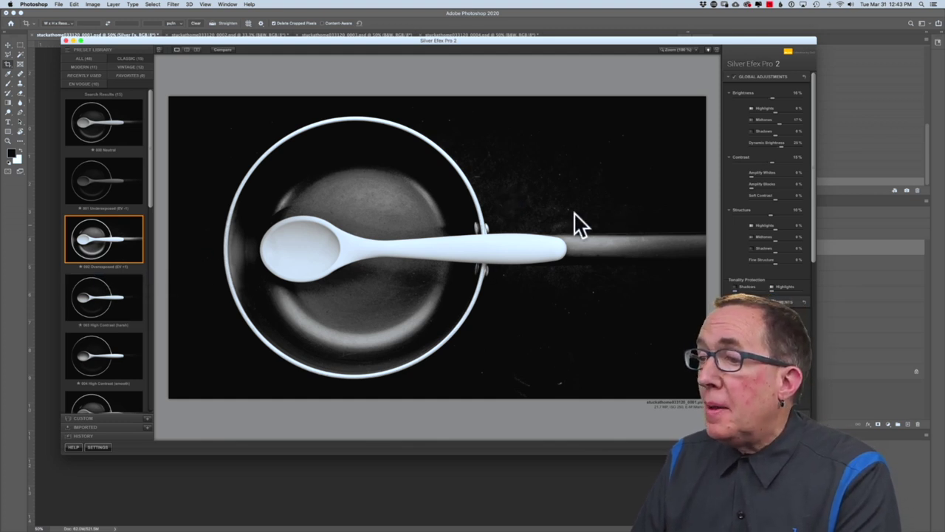
{"action": "left_click", "coordinate": [104, 304]}
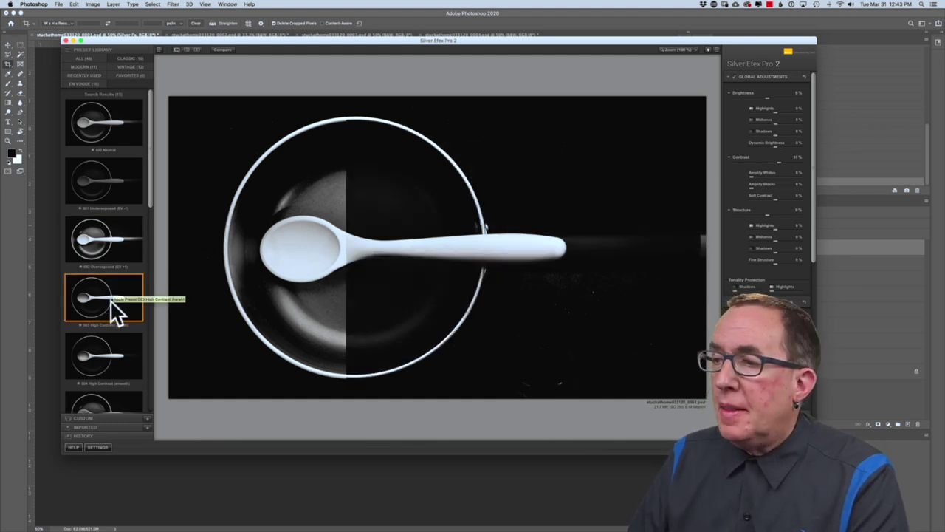
{"action": "left_click", "coordinate": [109, 365]}
{"action": "left_click_drag", "start_coordinate": [149, 191], "coordinate": [151, 257]}
{"action": "left_click", "coordinate": [103, 237]}
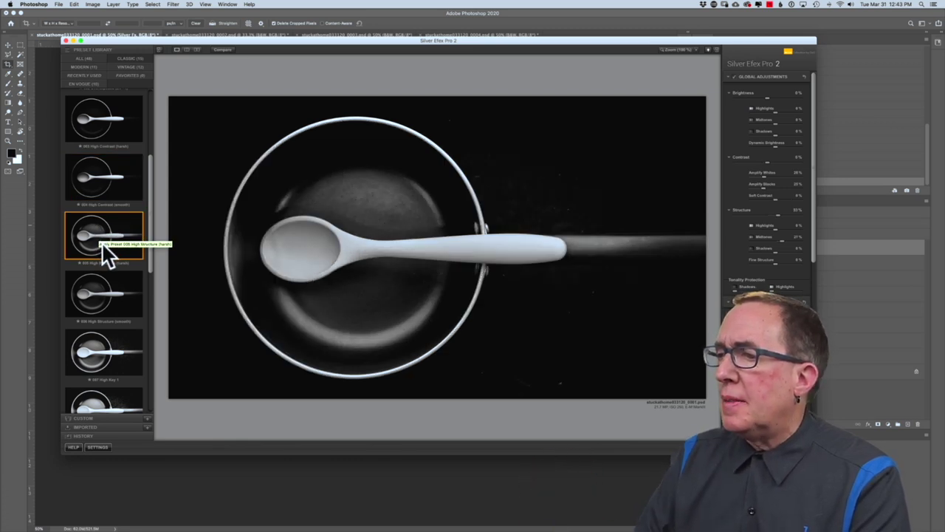
{"action": "left_click", "coordinate": [105, 299]}
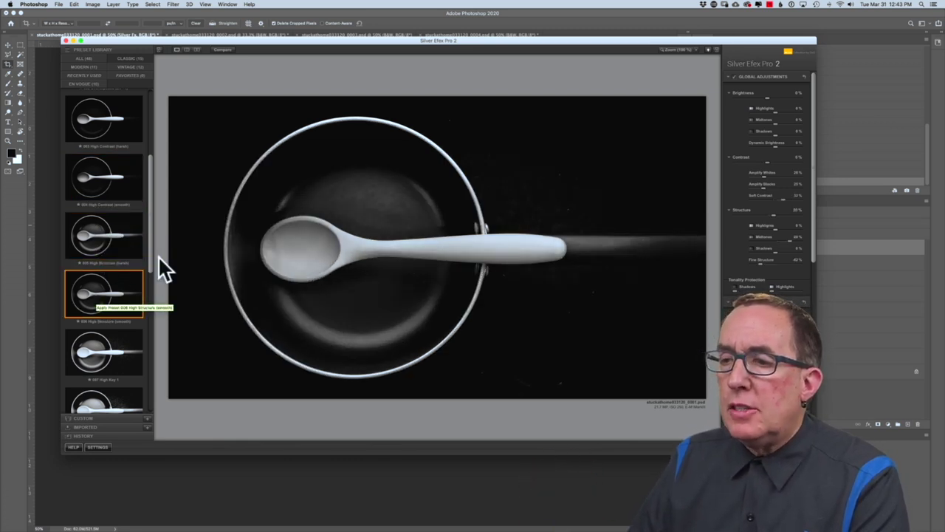
{"action": "scroll", "coordinate": [152, 268], "scroll_direction": "down", "scroll_amount": 3}
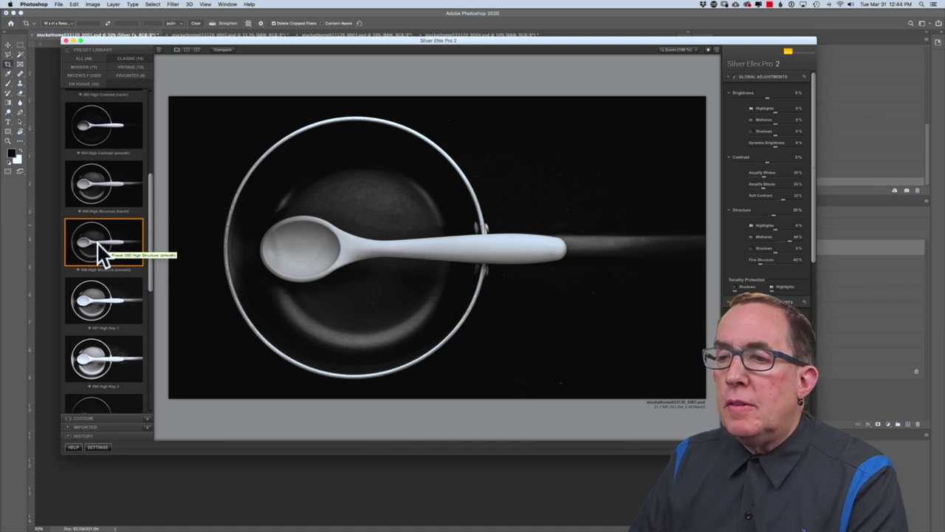
{"action": "left_click", "coordinate": [105, 196]}
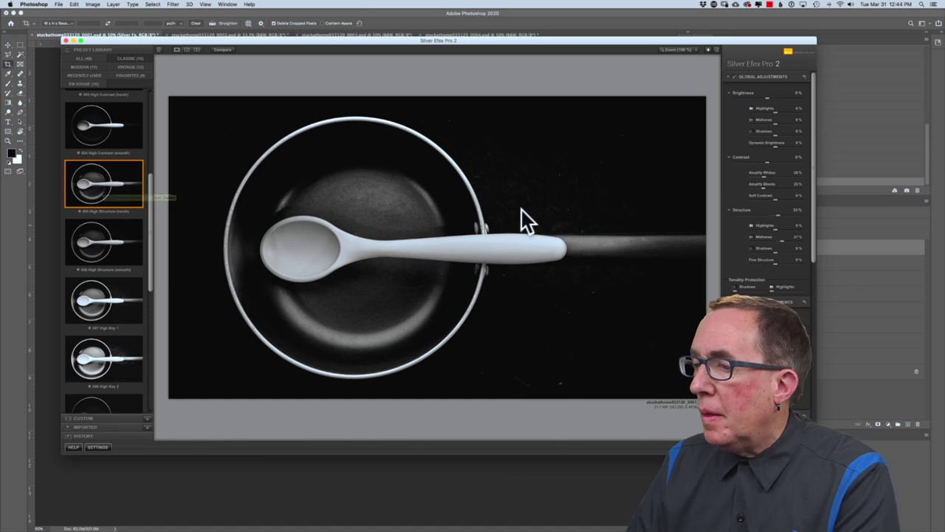
{"action": "left_click", "coordinate": [93, 256]}
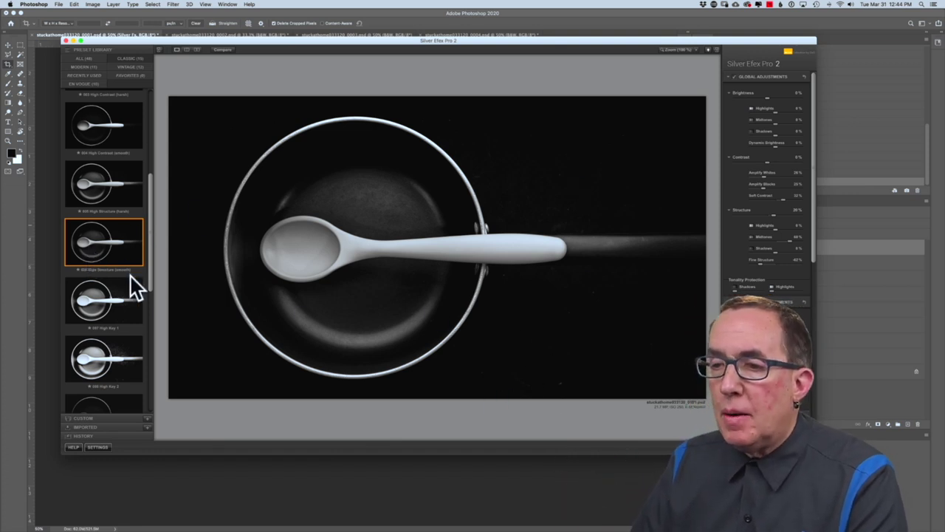
Try the High Key and Low Key presets, then apply Push Process (N+1.5)
{"action": "scroll", "coordinate": [148, 286], "scroll_direction": "down", "scroll_amount": 2}
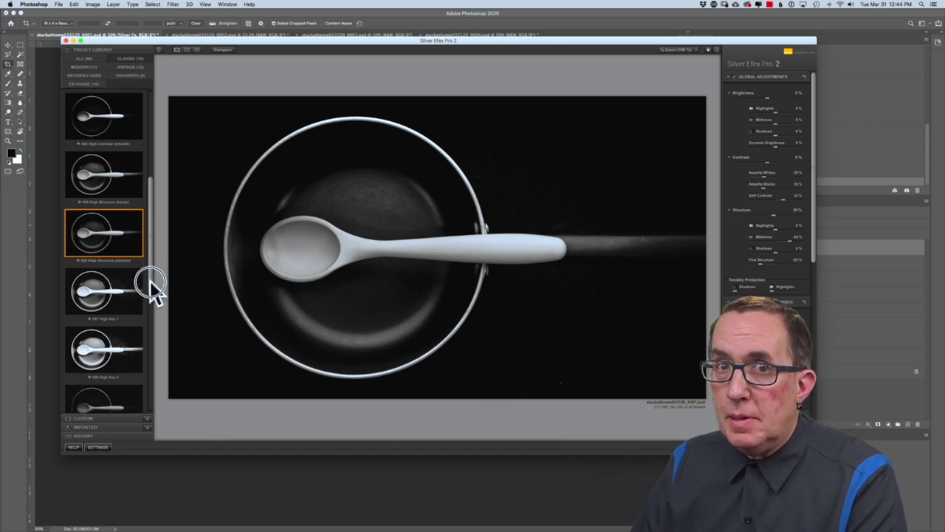
{"action": "left_click", "coordinate": [104, 274]}
{"action": "left_click", "coordinate": [100, 321]}
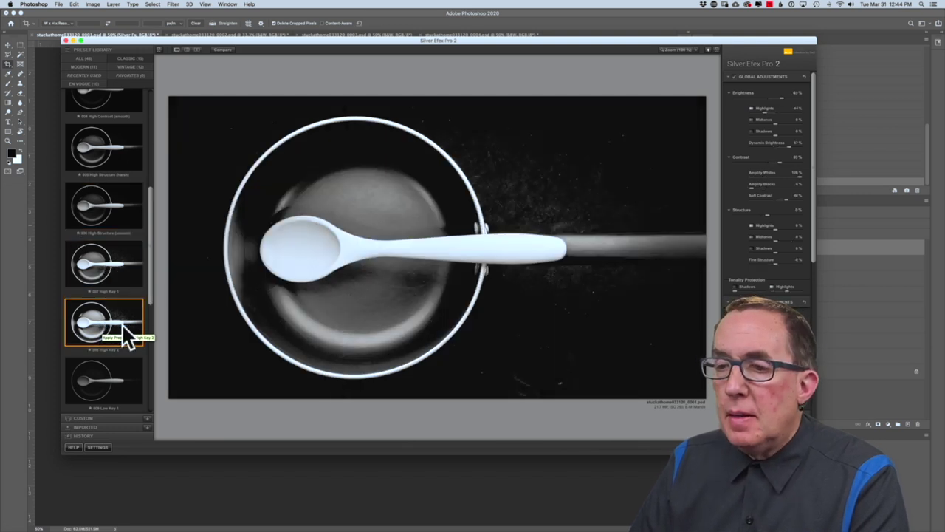
{"action": "scroll", "coordinate": [147, 303], "scroll_direction": "down", "scroll_amount": 3}
{"action": "left_click", "coordinate": [120, 318]}
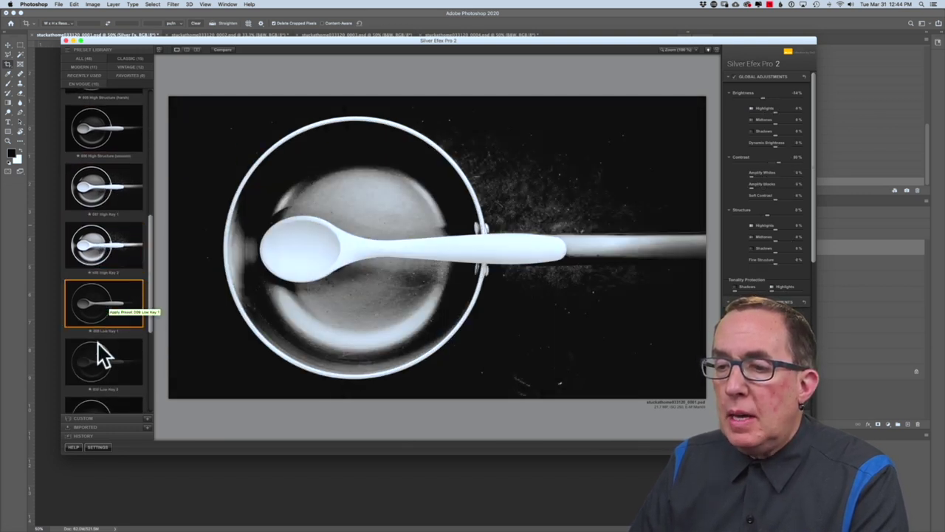
{"action": "left_click", "coordinate": [101, 362]}
{"action": "scroll", "coordinate": [151, 323], "scroll_direction": "down", "scroll_amount": 1}
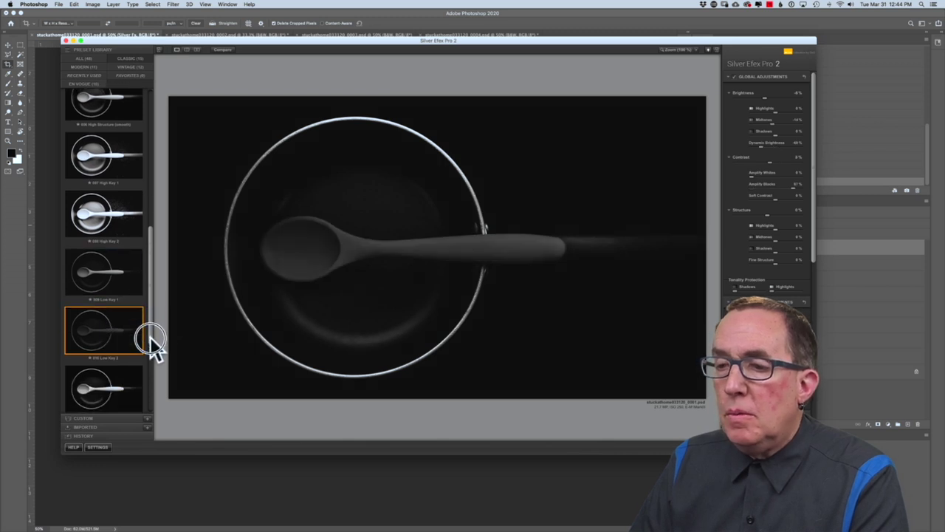
{"action": "left_click", "coordinate": [105, 385]}
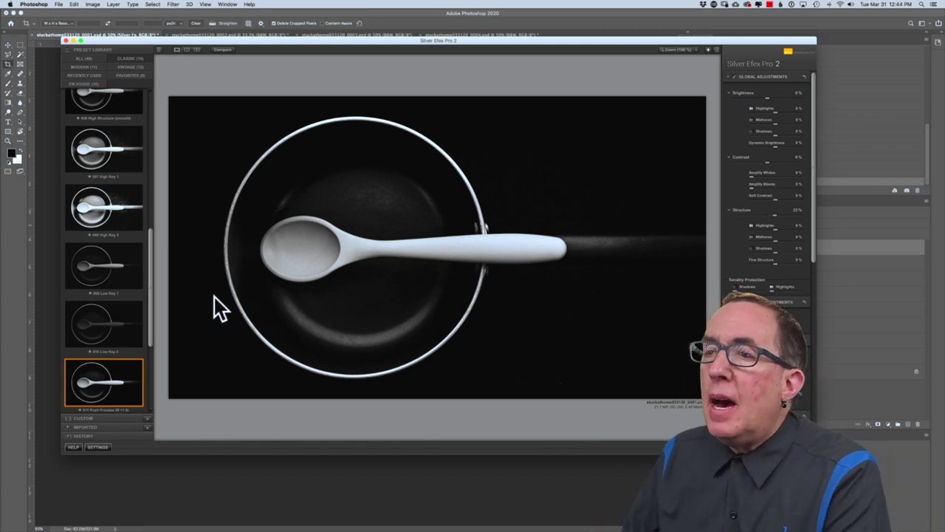
{"action": "left_click", "coordinate": [223, 50]}
Compare Push Process with the original in split preview, sweeping the divider right and back left
{"action": "left_click", "coordinate": [218, 50]}
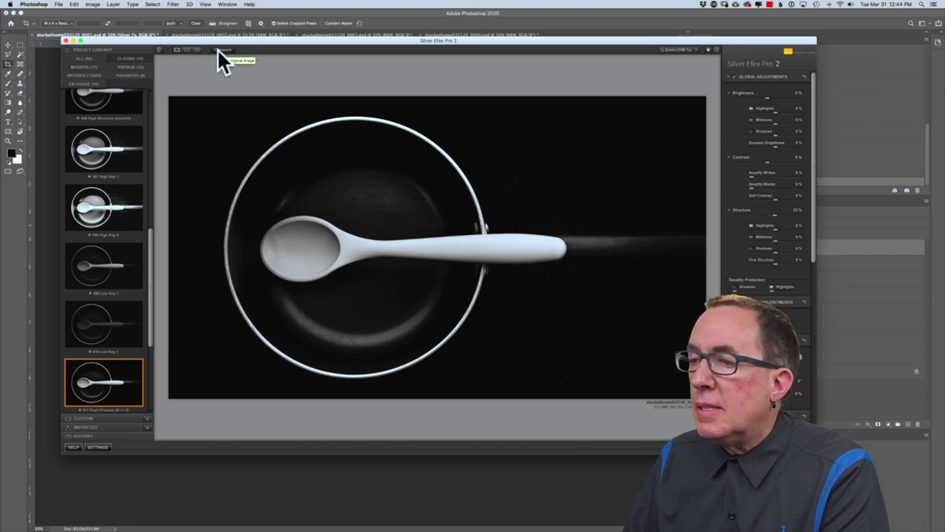
{"action": "left_click_drag", "start_coordinate": [354, 45], "coordinate": [316, 38]}
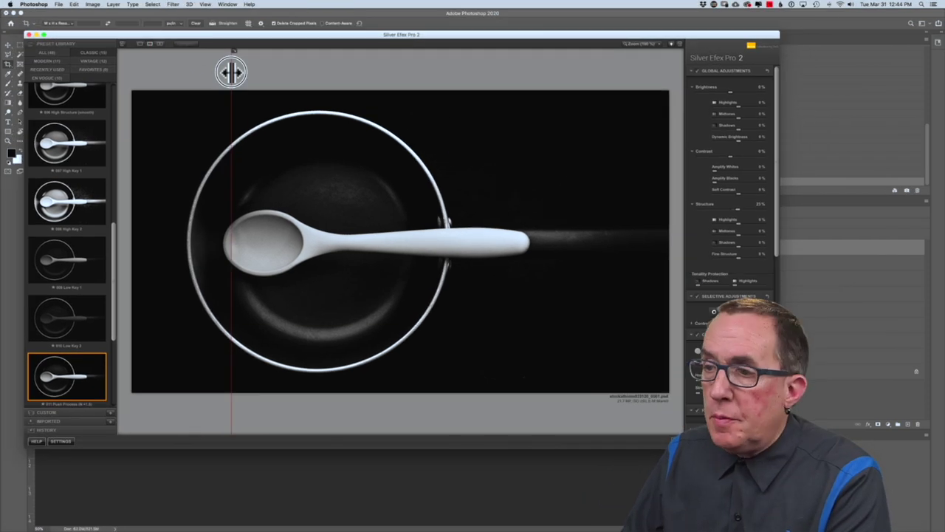
{"action": "left_click_drag", "start_coordinate": [231, 72], "coordinate": [426, 120]}
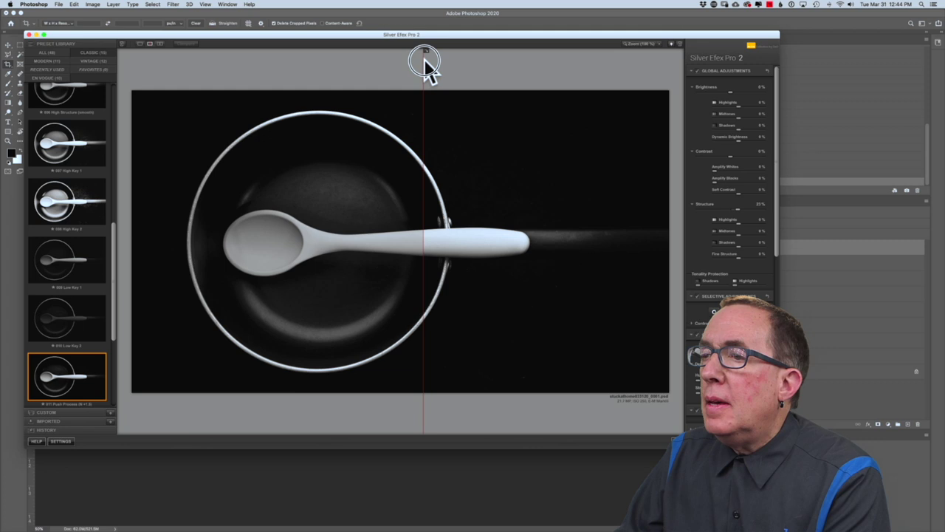
{"action": "left_click_drag", "start_coordinate": [423, 71], "coordinate": [341, 74]}
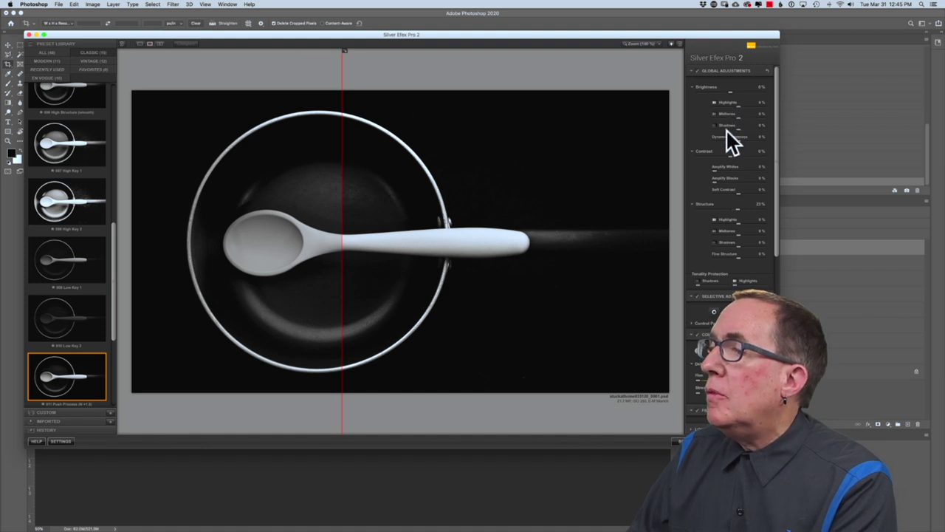
{"action": "left_click", "coordinate": [141, 46]}
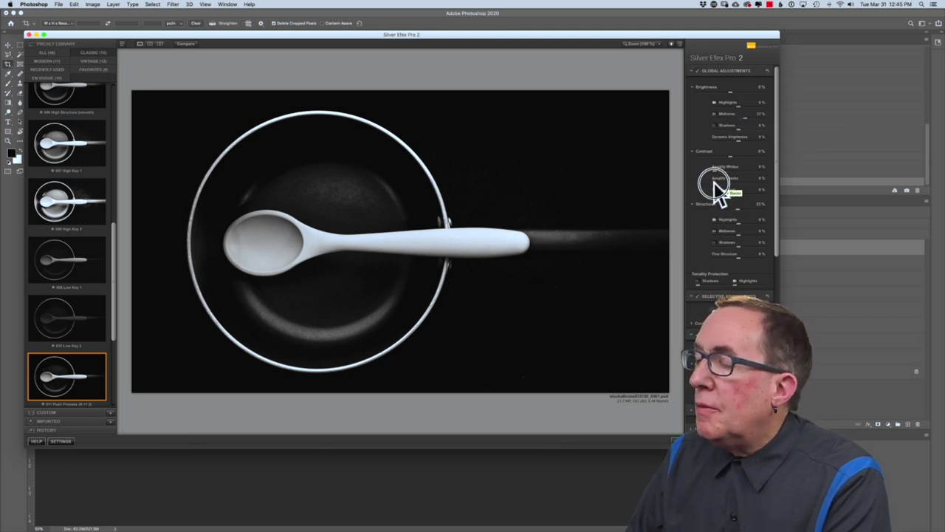
Set Amplify Blacks to 49% and raise the Midtones structure to about 27%
{"action": "mouse_move", "coordinate": [715, 182]}
{"action": "left_mouse_down"}
{"action": "mouse_move", "coordinate": [743, 185]}
{"action": "mouse_move", "coordinate": [723, 185]}
{"action": "left_mouse_up"}
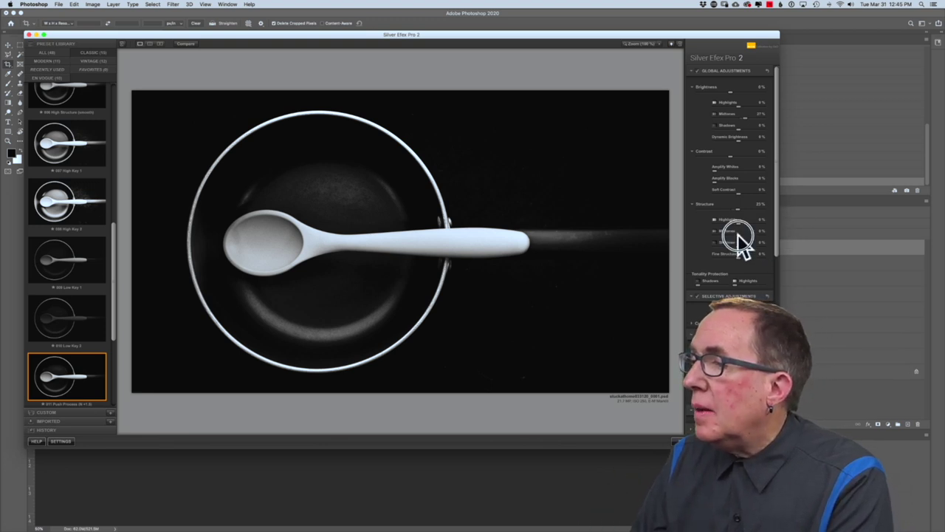
{"action": "left_click_drag", "start_coordinate": [742, 240], "coordinate": [750, 244]}
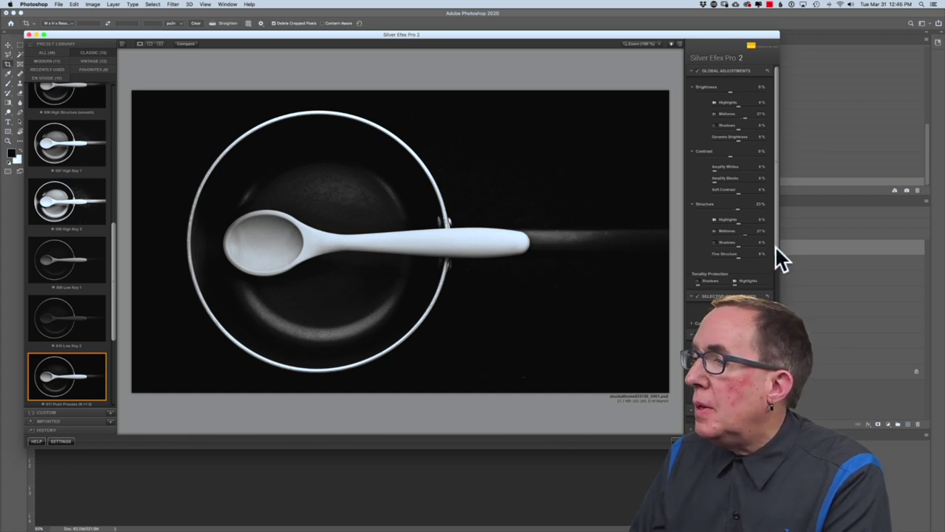
{"action": "left_click_drag", "start_coordinate": [776, 253], "coordinate": [714, 305]}
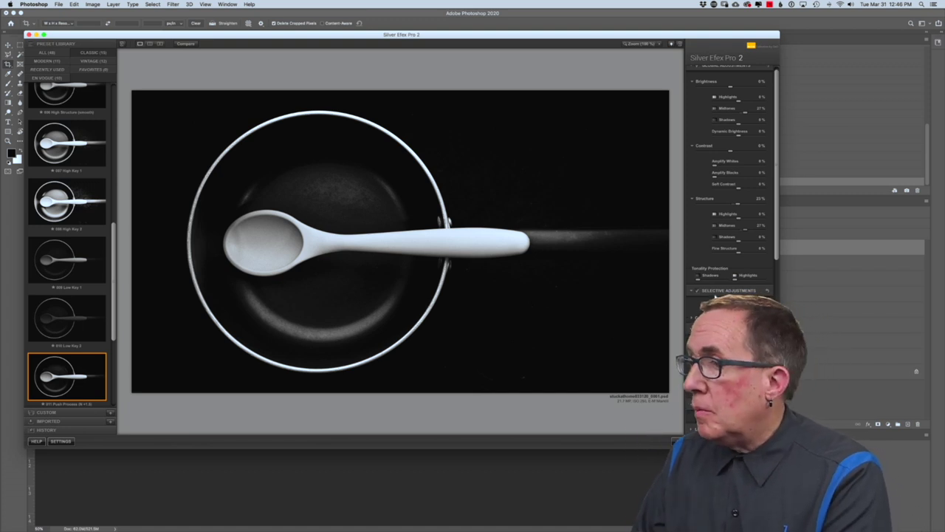
{"action": "left_click_drag", "start_coordinate": [776, 250], "coordinate": [776, 358]}
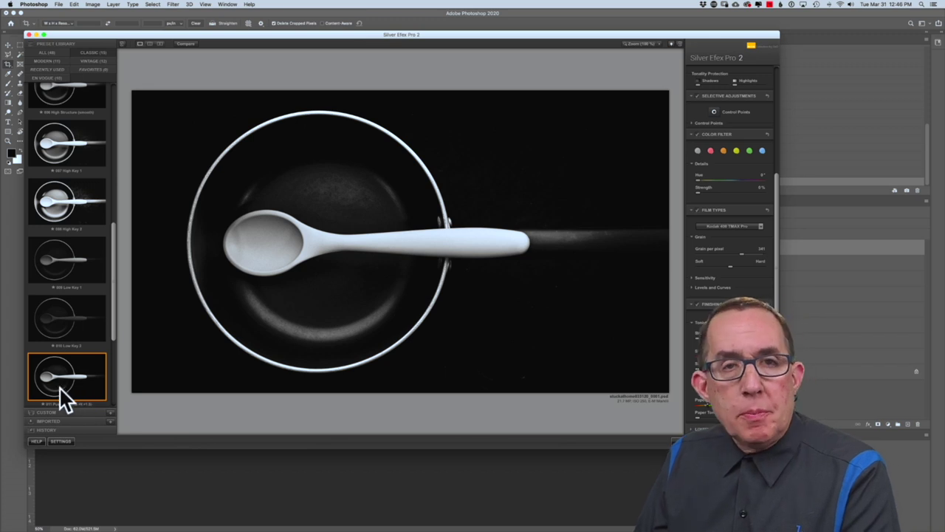
Pick Kodak Tri-X 400TX Pro from Film Types to add grain to the pan shot
{"action": "left_click", "coordinate": [717, 227]}
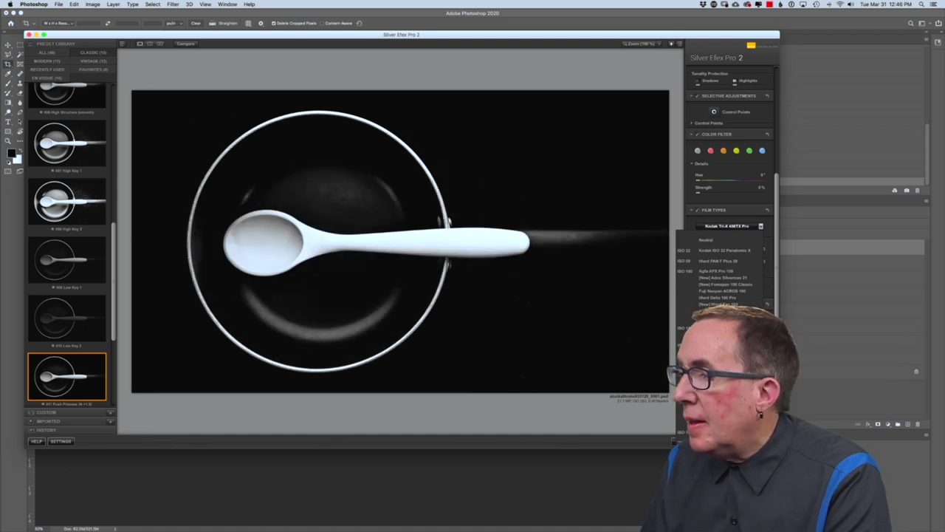
{"action": "left_click", "coordinate": [727, 325]}
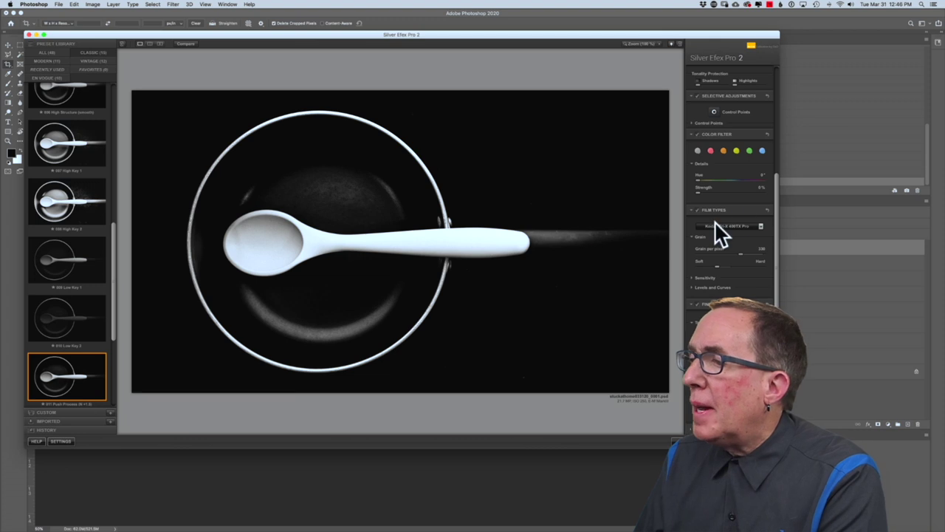
{"action": "left_click_drag", "start_coordinate": [780, 213], "coordinate": [785, 138]}
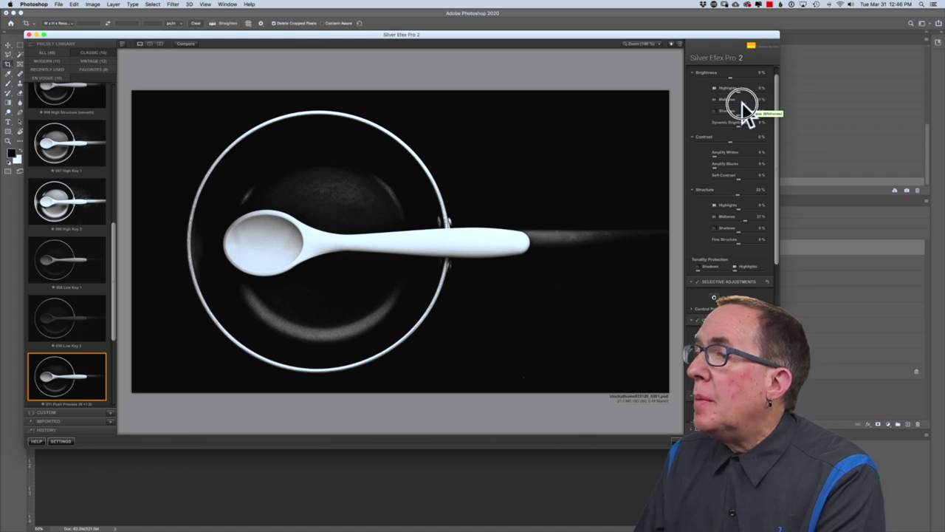
Nudge Midtones, raise Shadows brightness to about 44% and pull Highlights to a negative value
{"action": "left_click_drag", "start_coordinate": [742, 101], "coordinate": [734, 125]}
{"action": "left_click", "coordinate": [738, 115]}
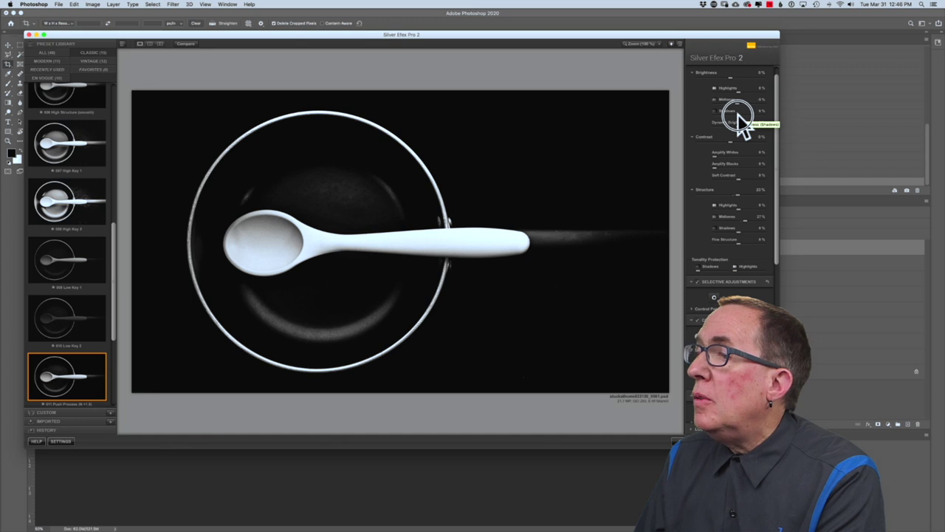
{"action": "left_click_drag", "start_coordinate": [741, 118], "coordinate": [755, 120]}
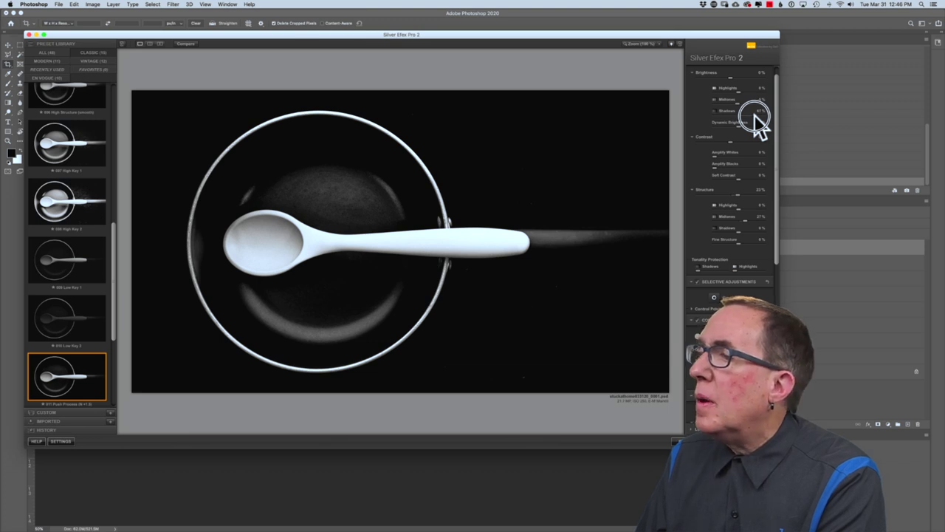
{"action": "left_click_drag", "start_coordinate": [739, 93], "coordinate": [730, 93]}
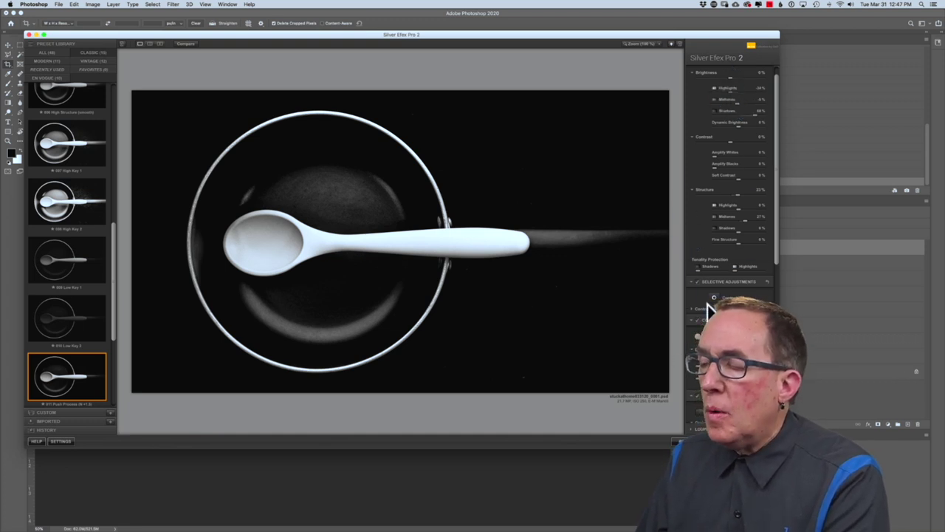
{"action": "left_click_drag", "start_coordinate": [779, 258], "coordinate": [779, 377]}
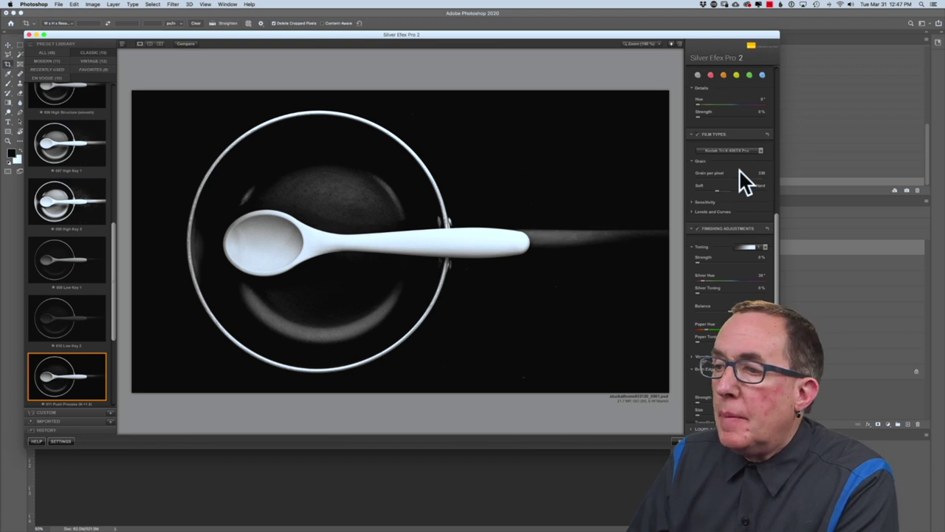
At 100% zoom on the spoon's bowl, make the Tri-X grain harder with 80 grain per pixel
{"action": "left_click", "coordinate": [640, 43]}
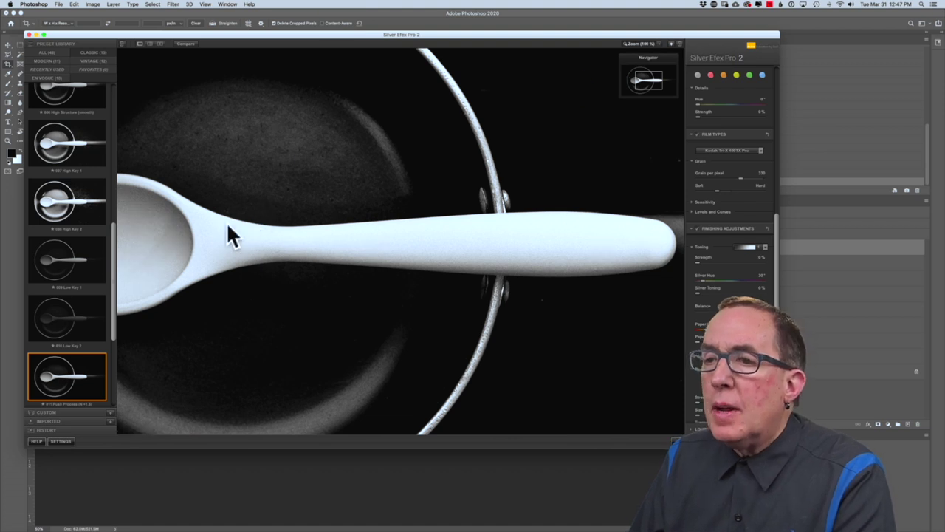
{"action": "left_click", "coordinate": [631, 86]}
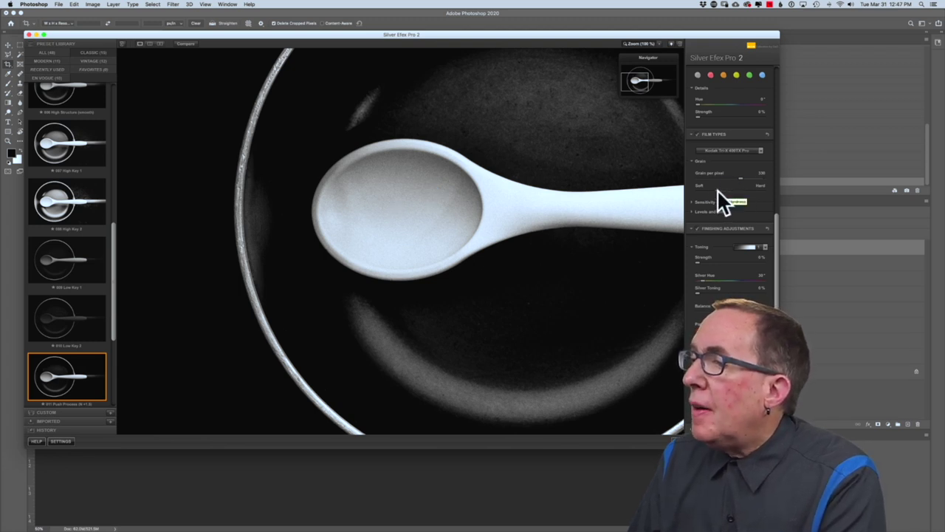
{"action": "left_click_drag", "start_coordinate": [717, 195], "coordinate": [742, 195]}
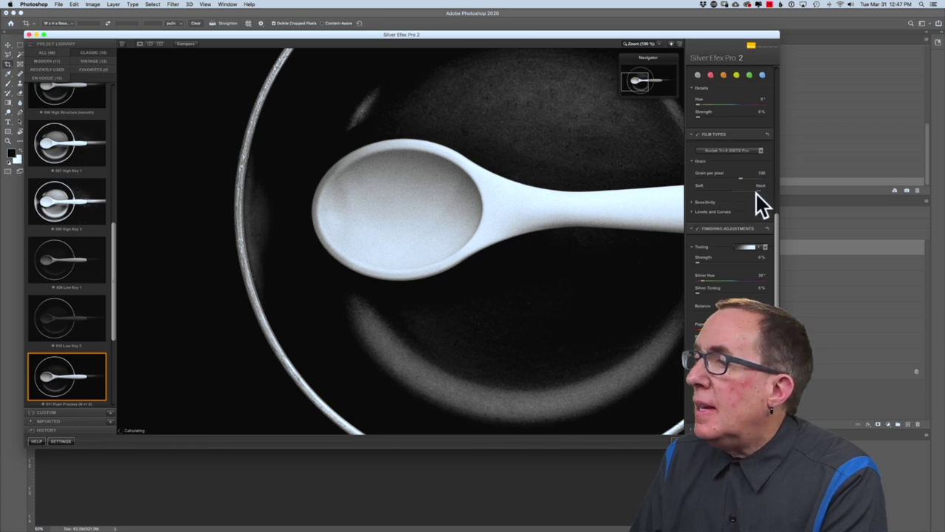
{"action": "left_click_drag", "start_coordinate": [742, 177], "coordinate": [756, 178]}
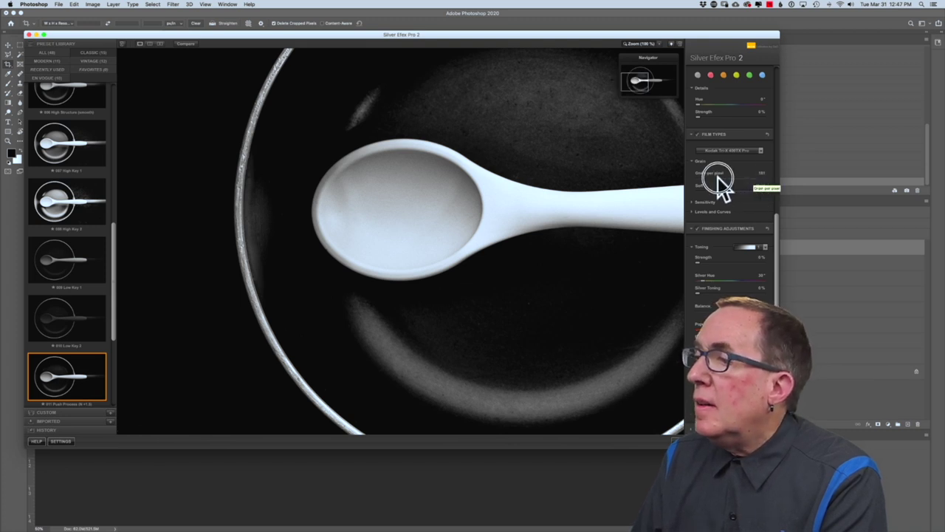
{"action": "left_click_drag", "start_coordinate": [722, 185], "coordinate": [755, 179]}
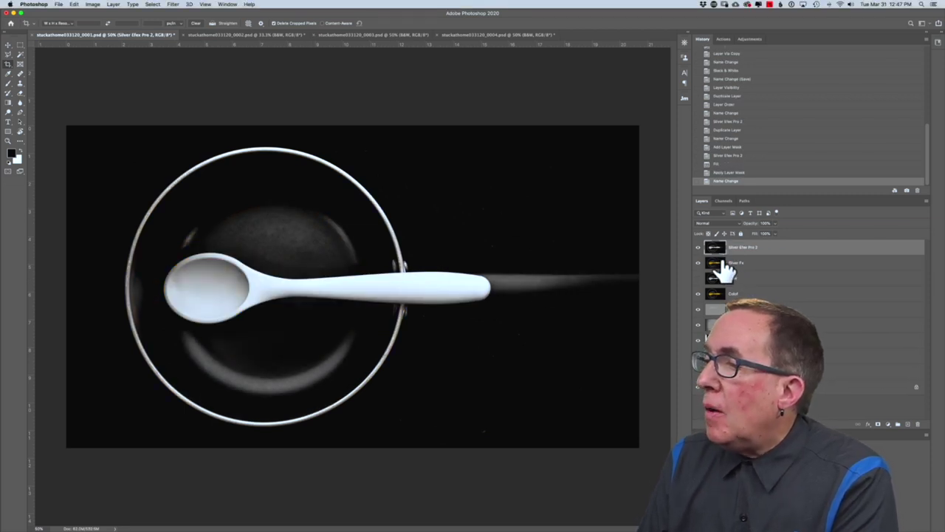
Toggle the Silver Efex Pro 2, Silver Fx and B&W layers to compare each against the colour spoon
{"action": "left_click", "coordinate": [698, 253]}
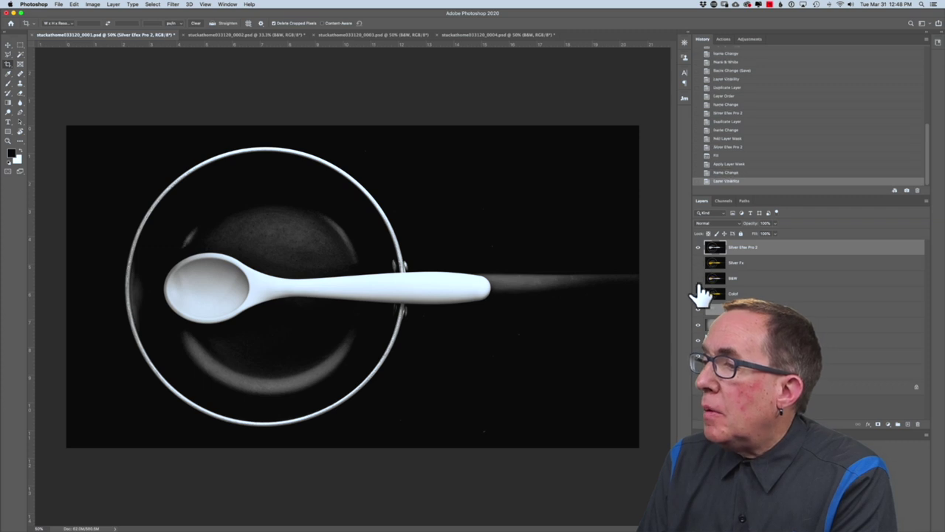
{"action": "left_click_drag", "start_coordinate": [697, 280], "coordinate": [699, 260]}
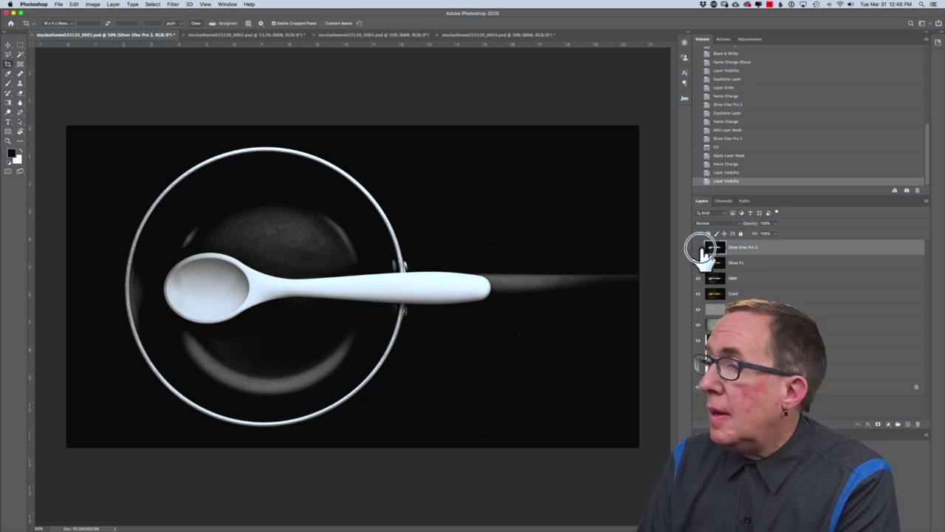
{"action": "left_click_drag", "start_coordinate": [701, 249], "coordinate": [717, 289]}
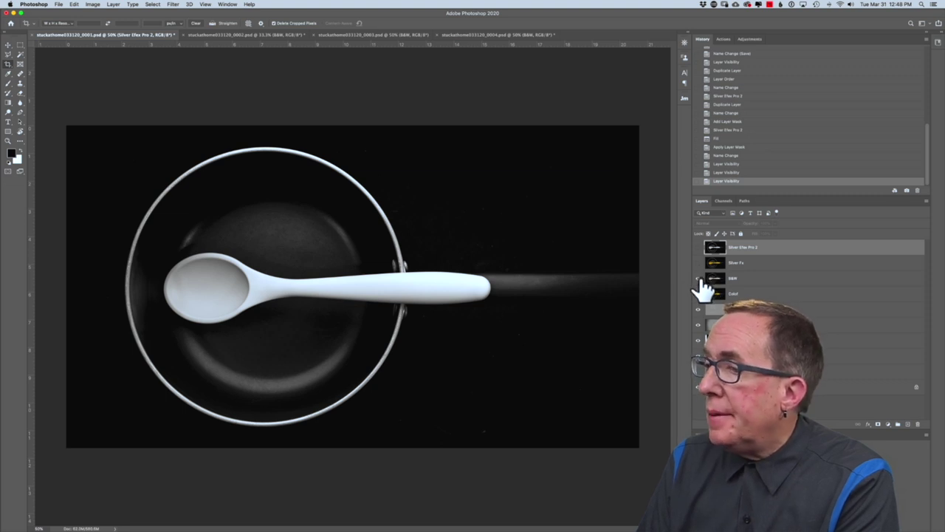
{"action": "left_click", "coordinate": [699, 279]}
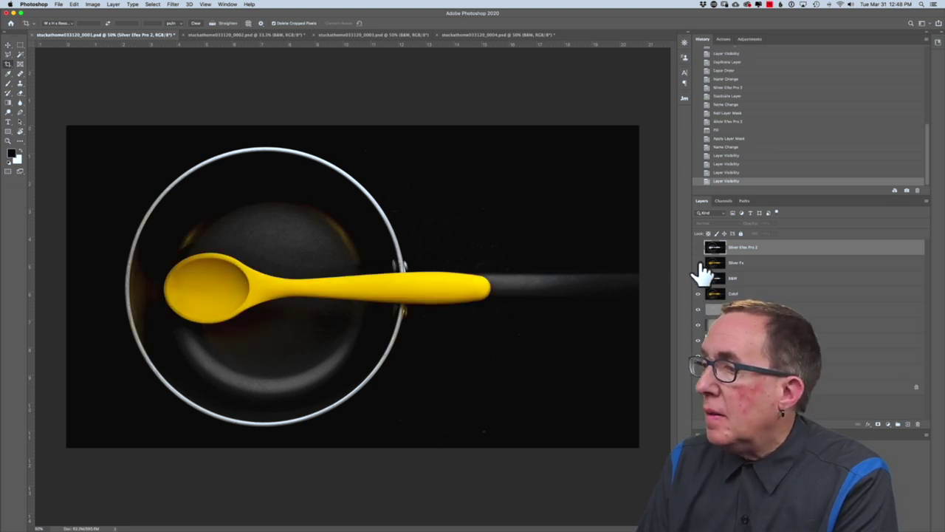
{"action": "left_click", "coordinate": [698, 278]}
{"action": "left_click_drag", "start_coordinate": [700, 263], "coordinate": [700, 249]}
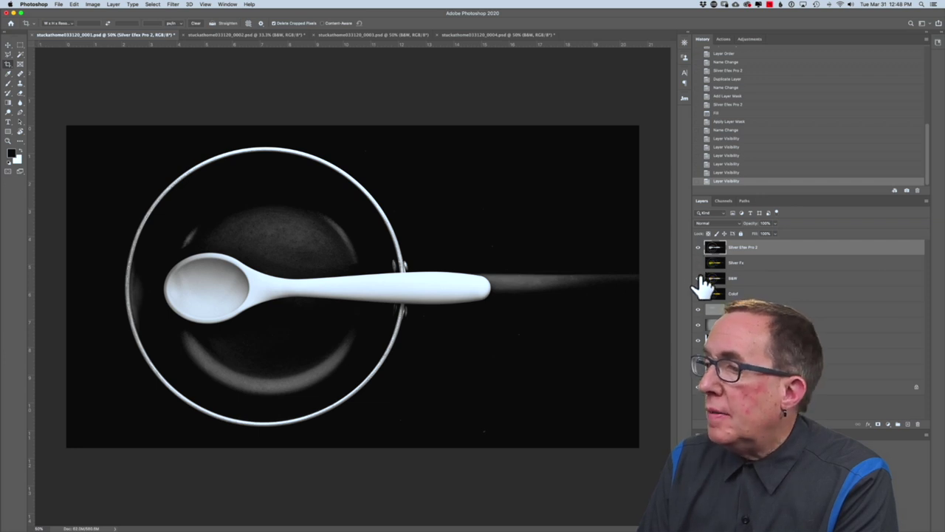
{"action": "left_click_drag", "start_coordinate": [700, 250], "coordinate": [699, 278]}
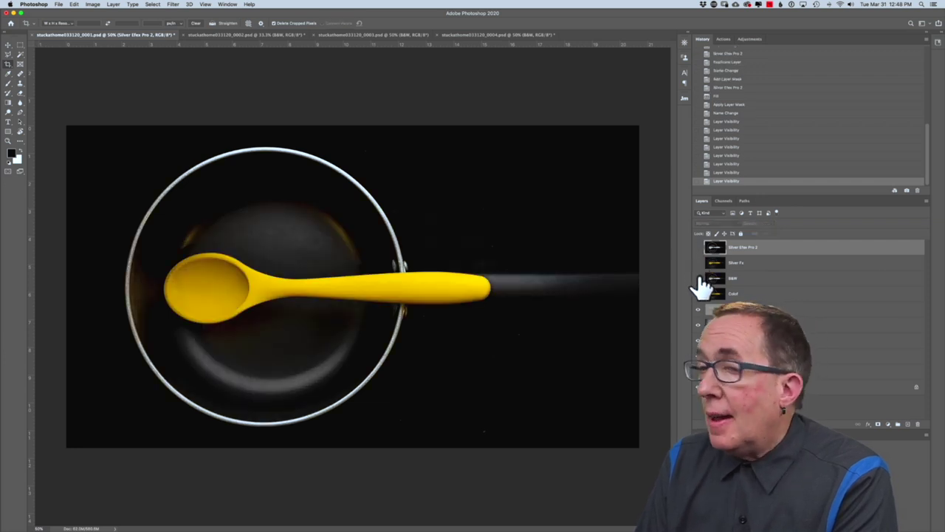
{"action": "left_click", "coordinate": [699, 278]}
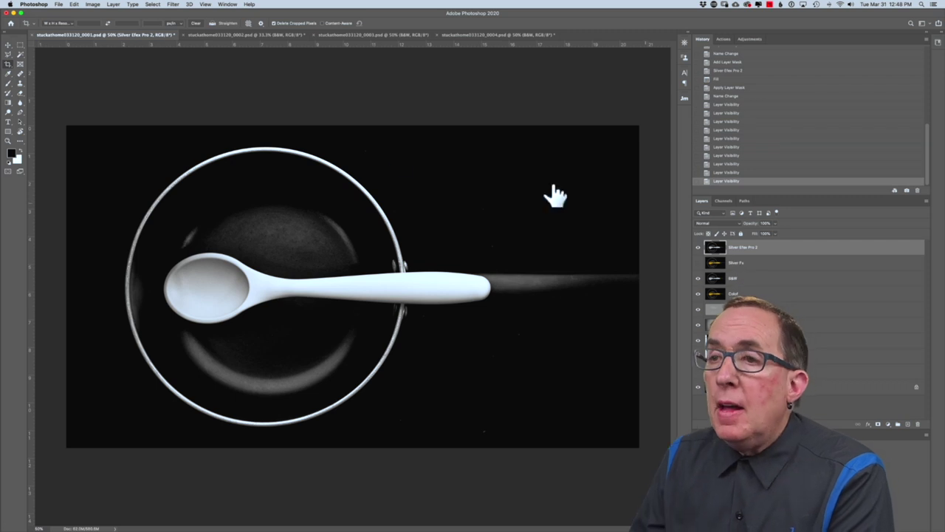
{"action": "left_click", "coordinate": [235, 34]}
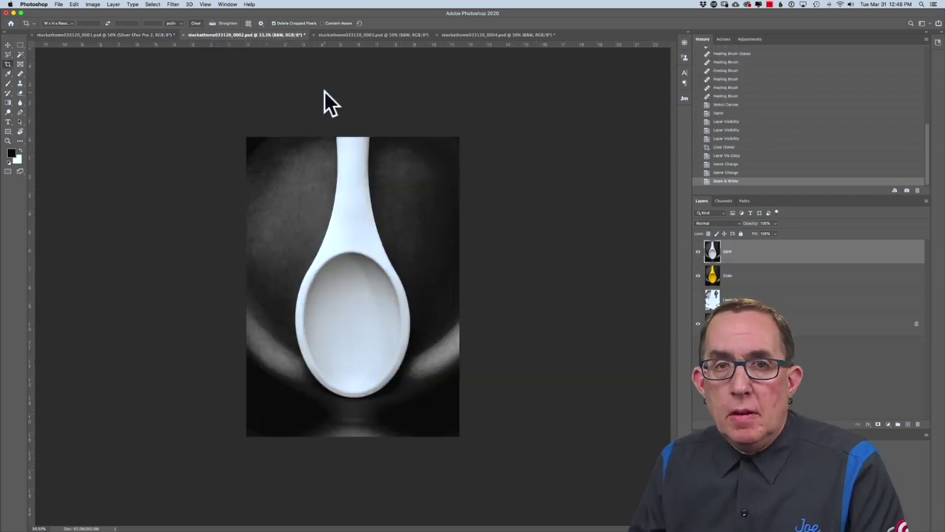
{"action": "left_click", "coordinate": [425, 34]}
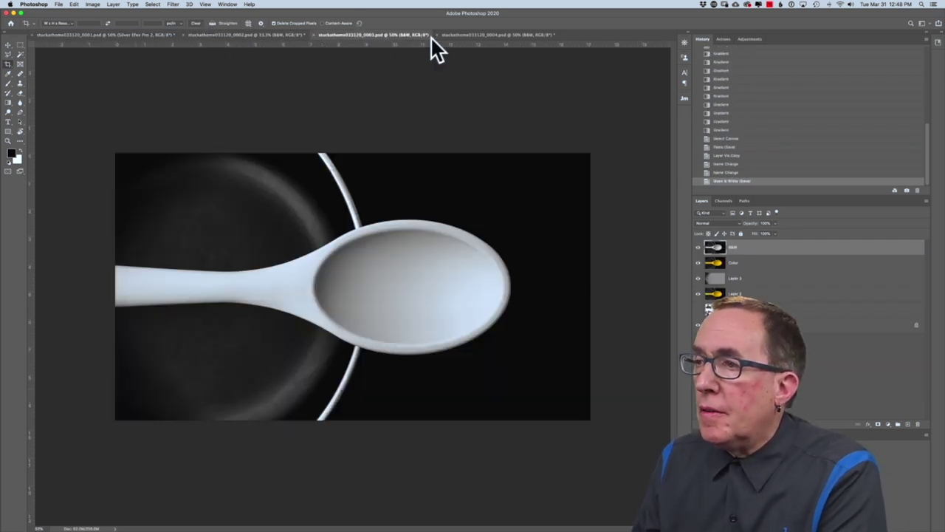
{"action": "left_click", "coordinate": [469, 34]}
{"action": "left_click", "coordinate": [141, 35]}
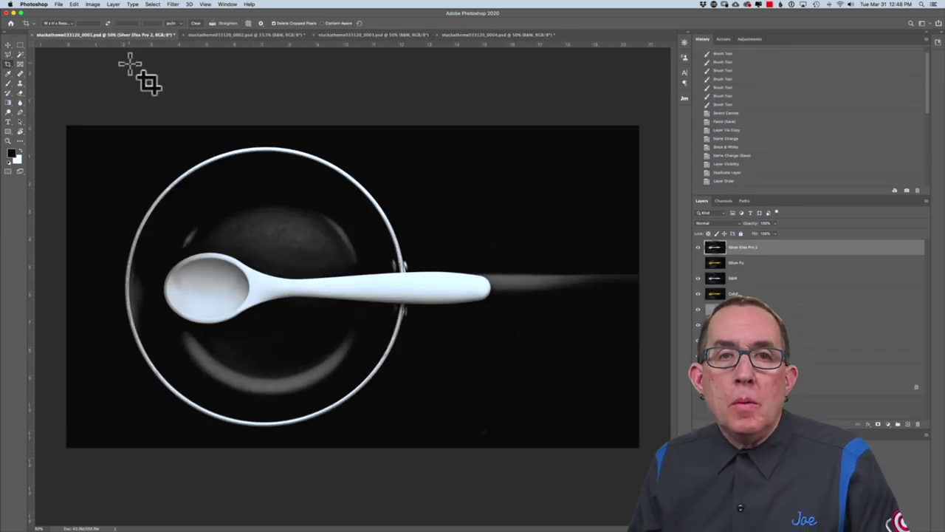